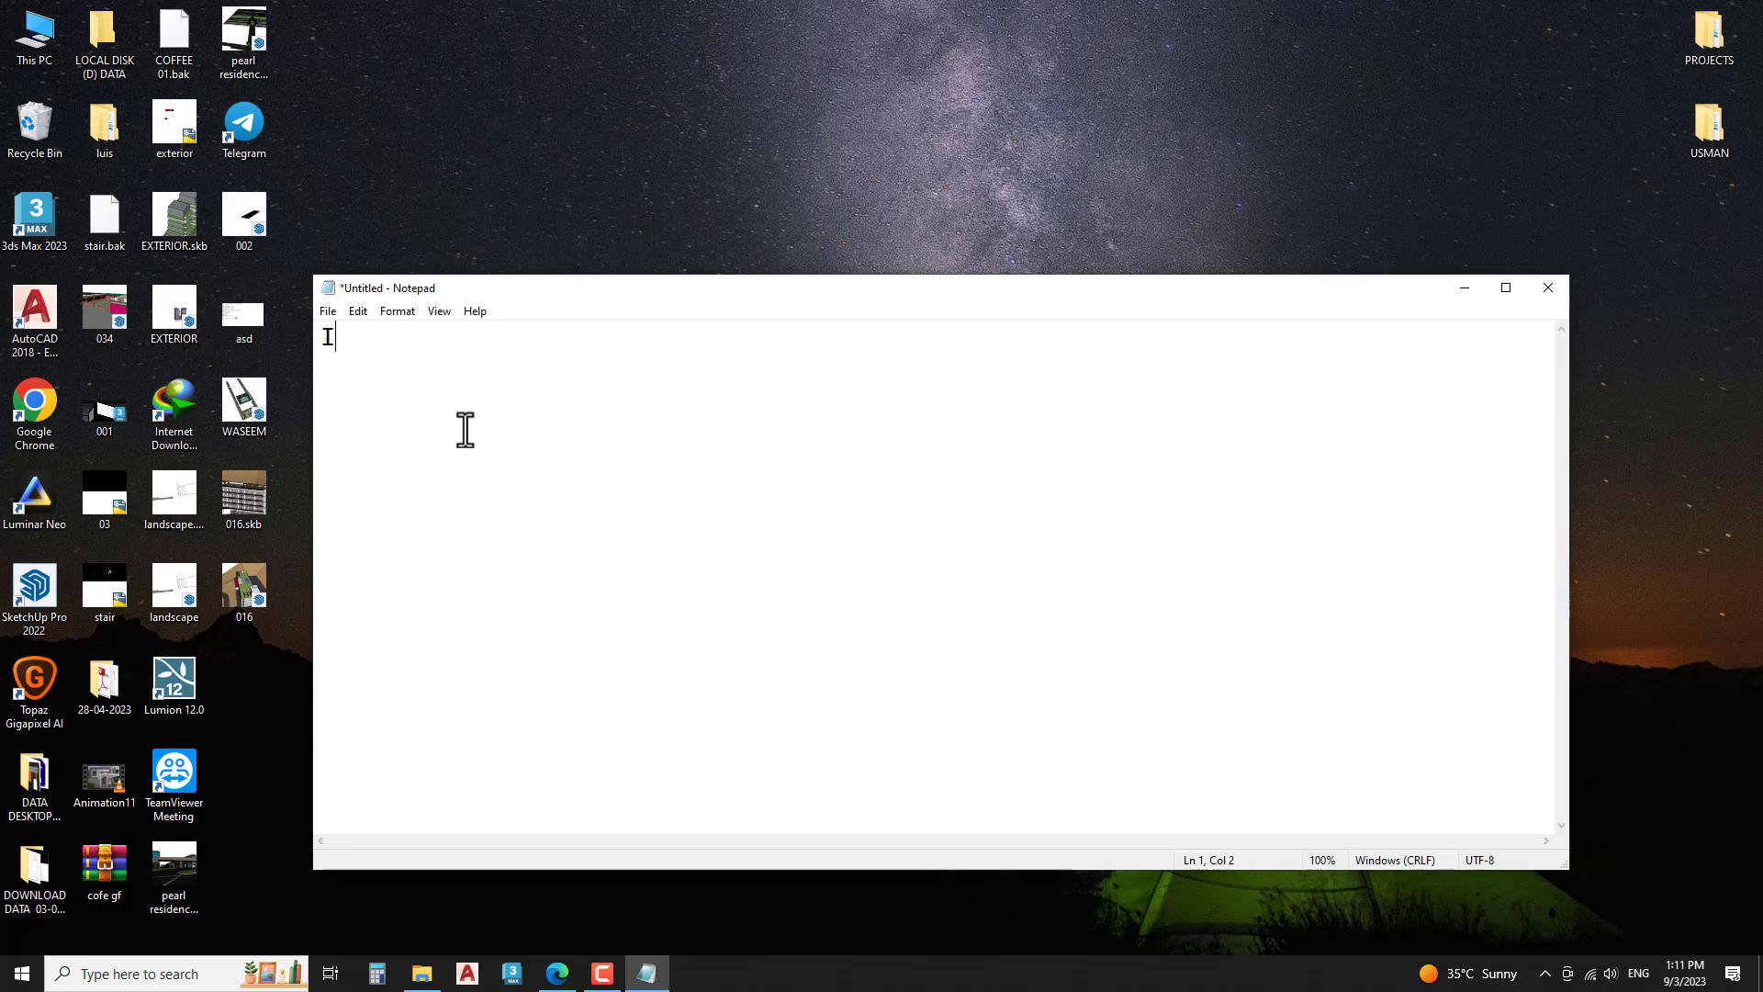
- Write a three-line note that frames imported into Premiere fail as an image sequence, ending 'Solution :'
text(am an Architect and create a n A)
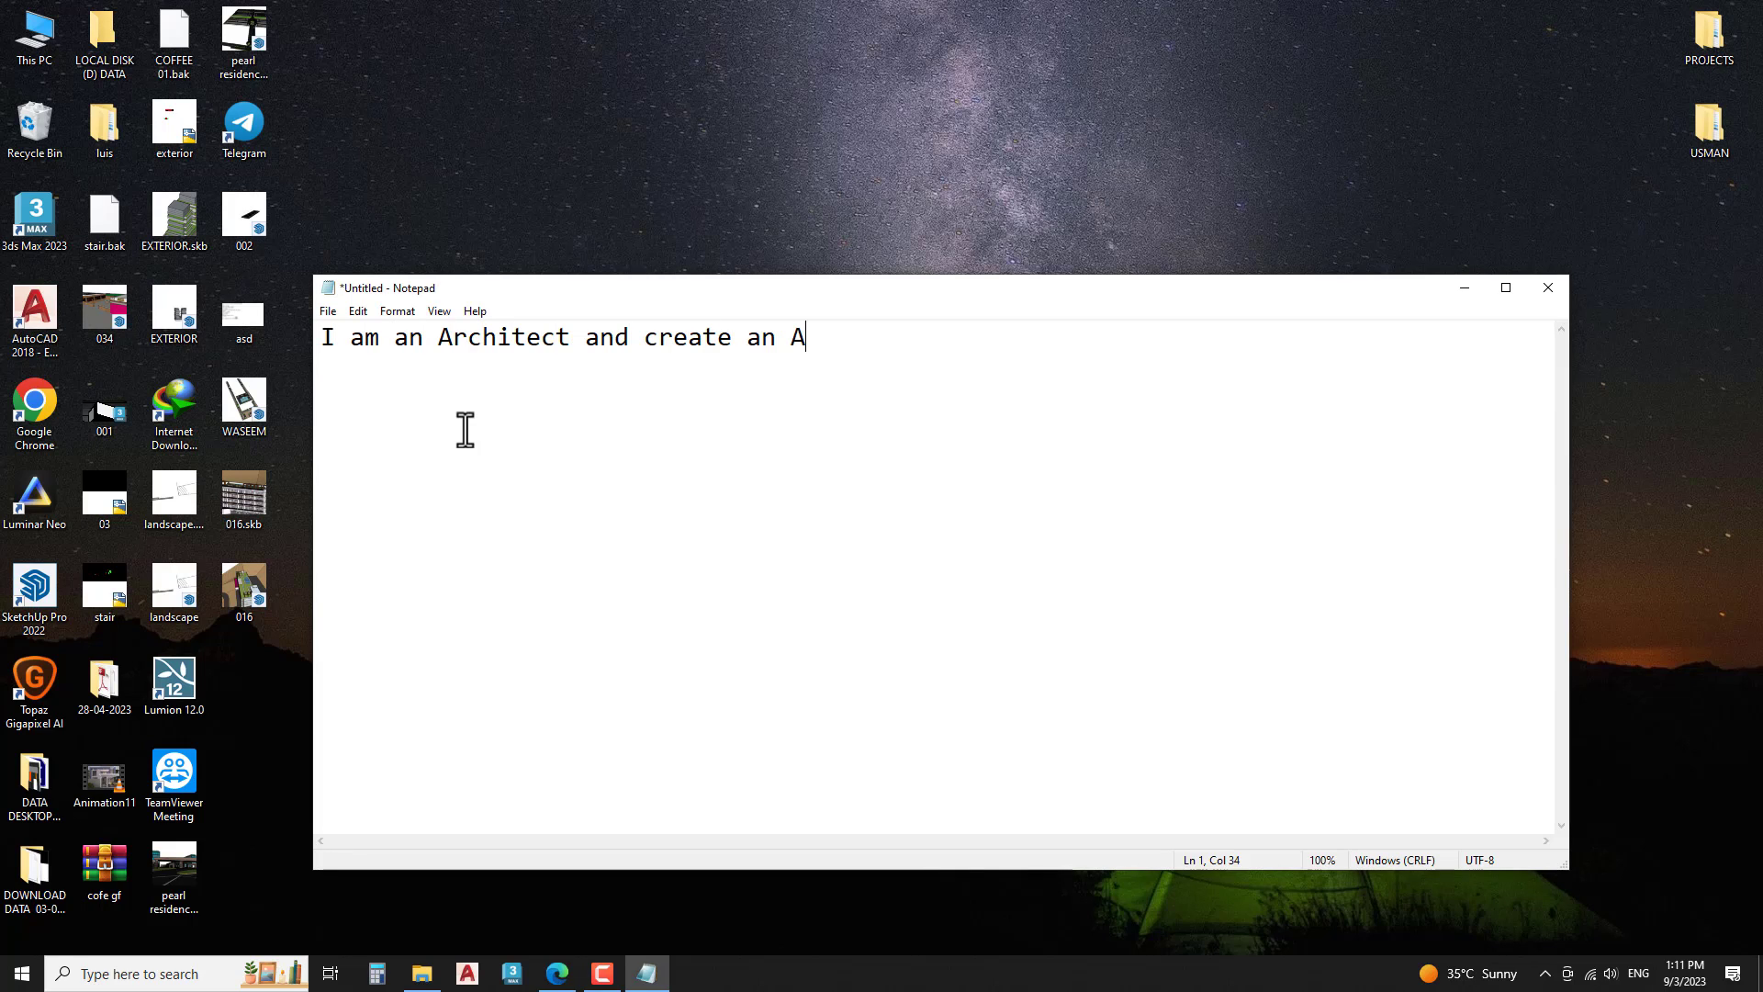
text(nimation by frames)
key(Return)
text(and import )
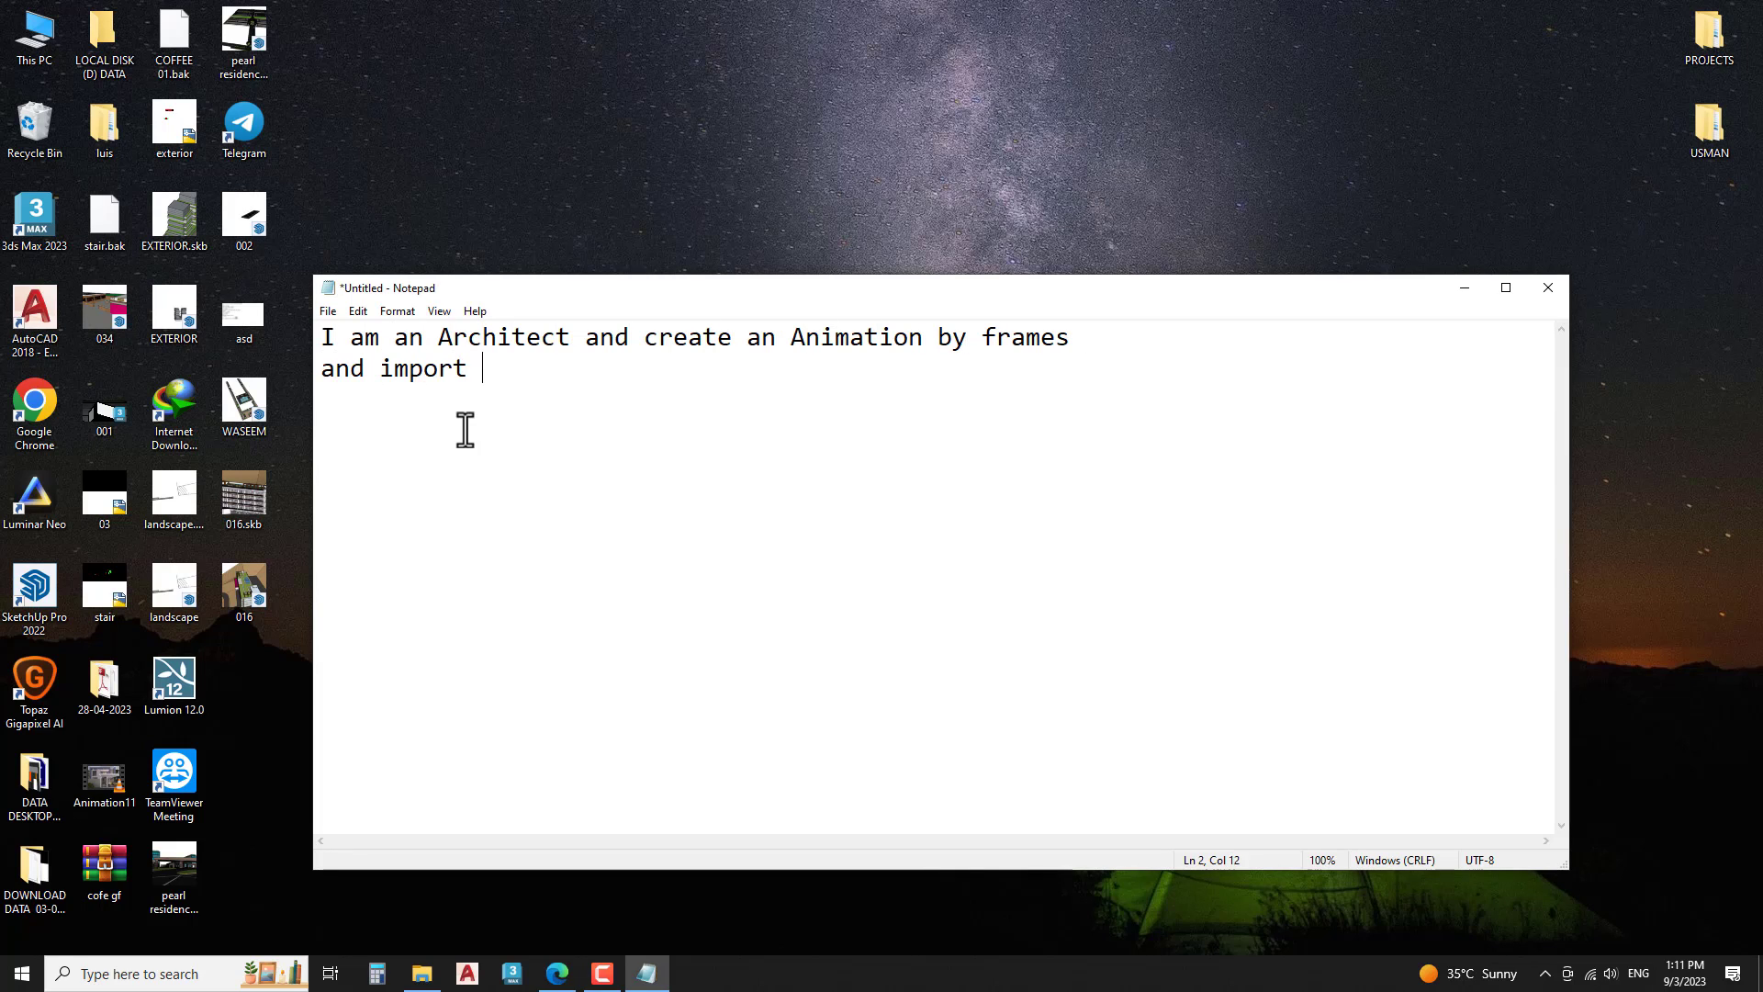
text(frames in adobe premier)
key(Return)
text(but )
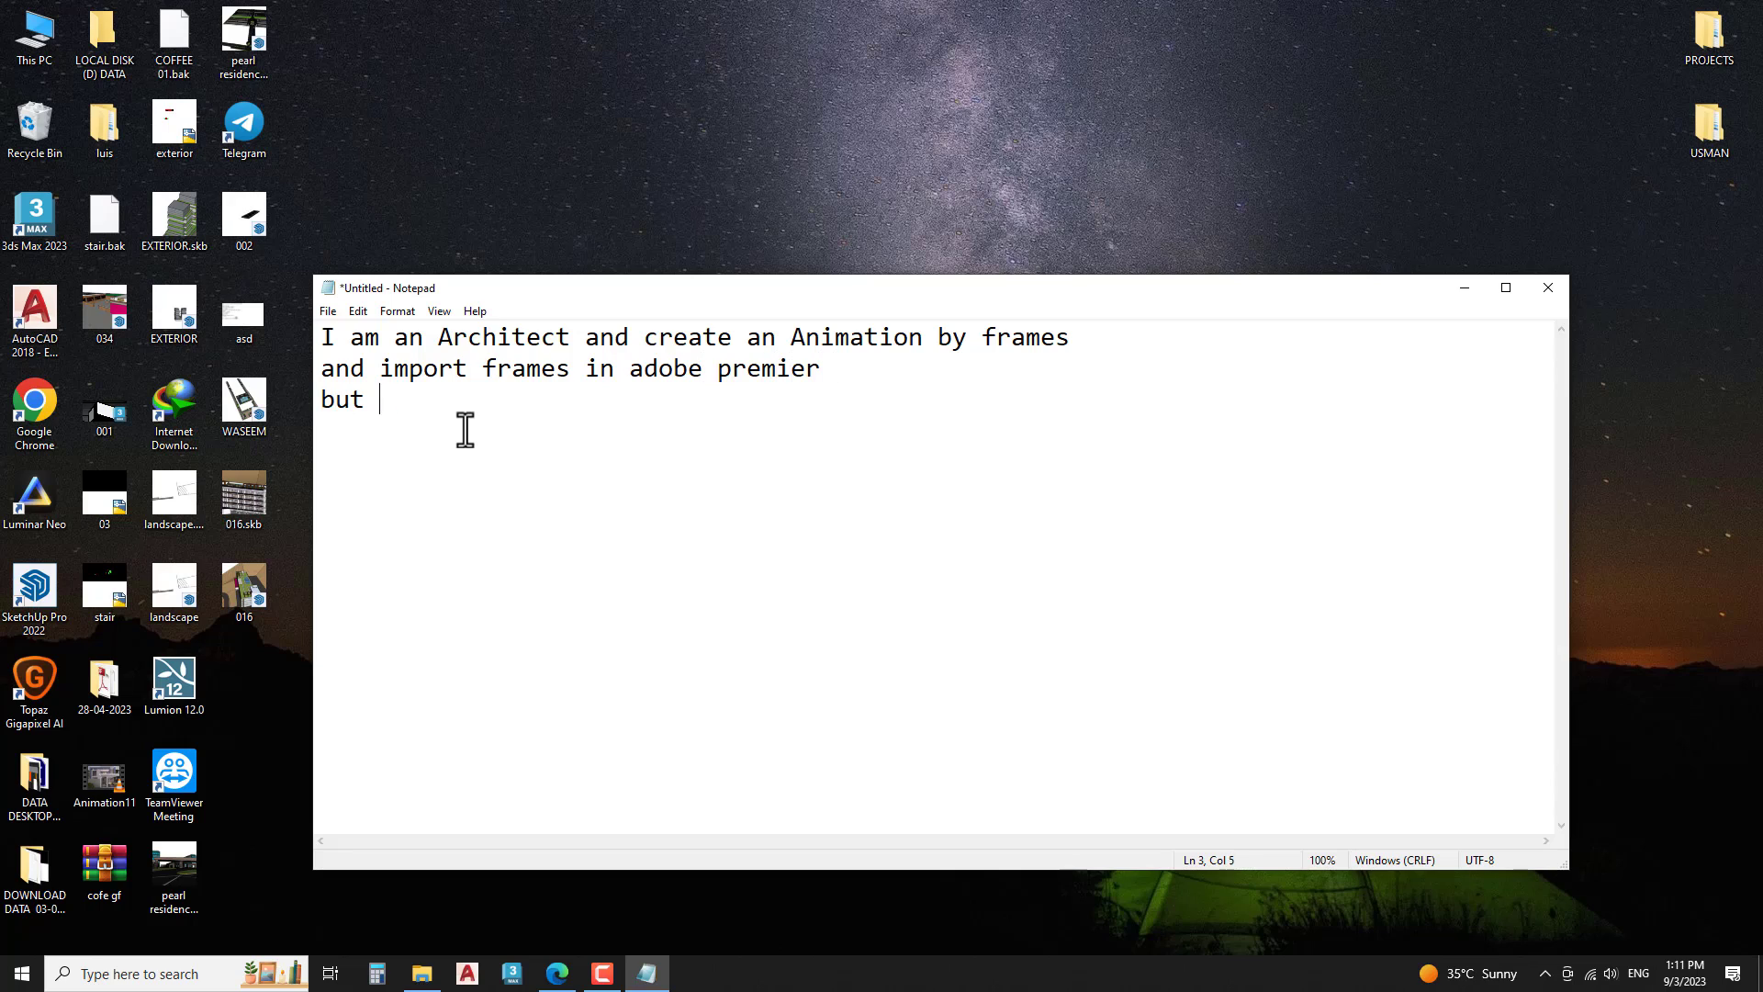
text(iamge sequence is not working  )
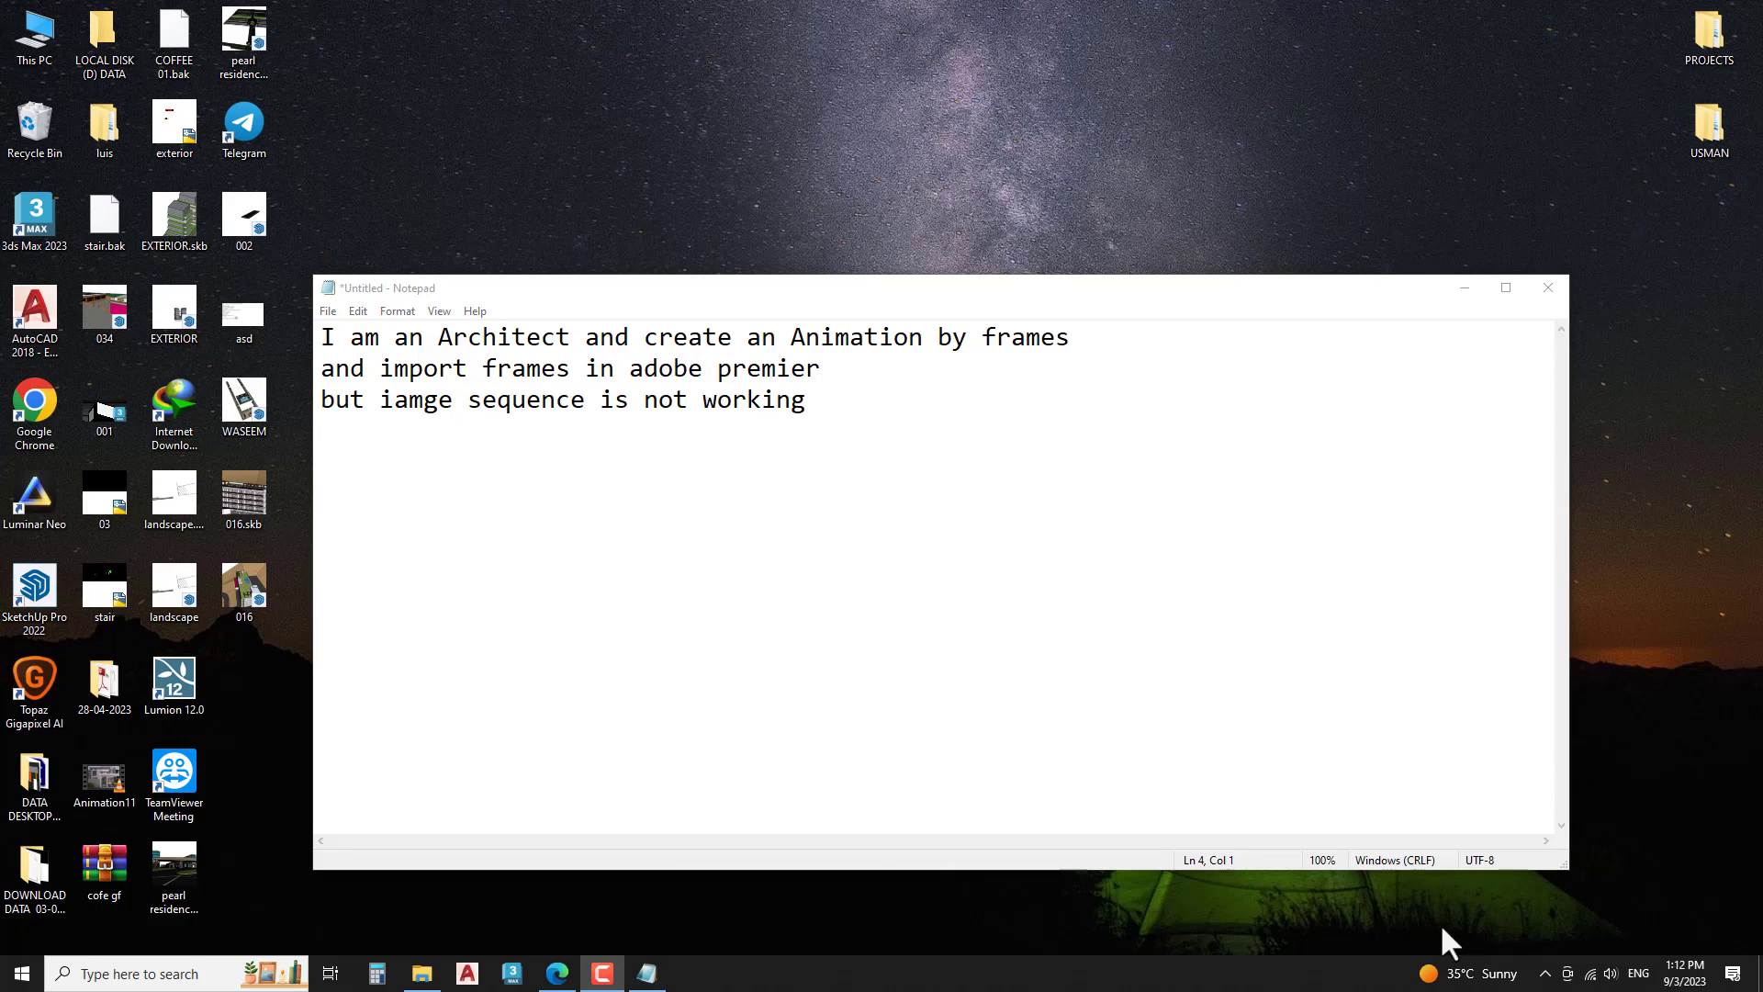
text(Solution :)
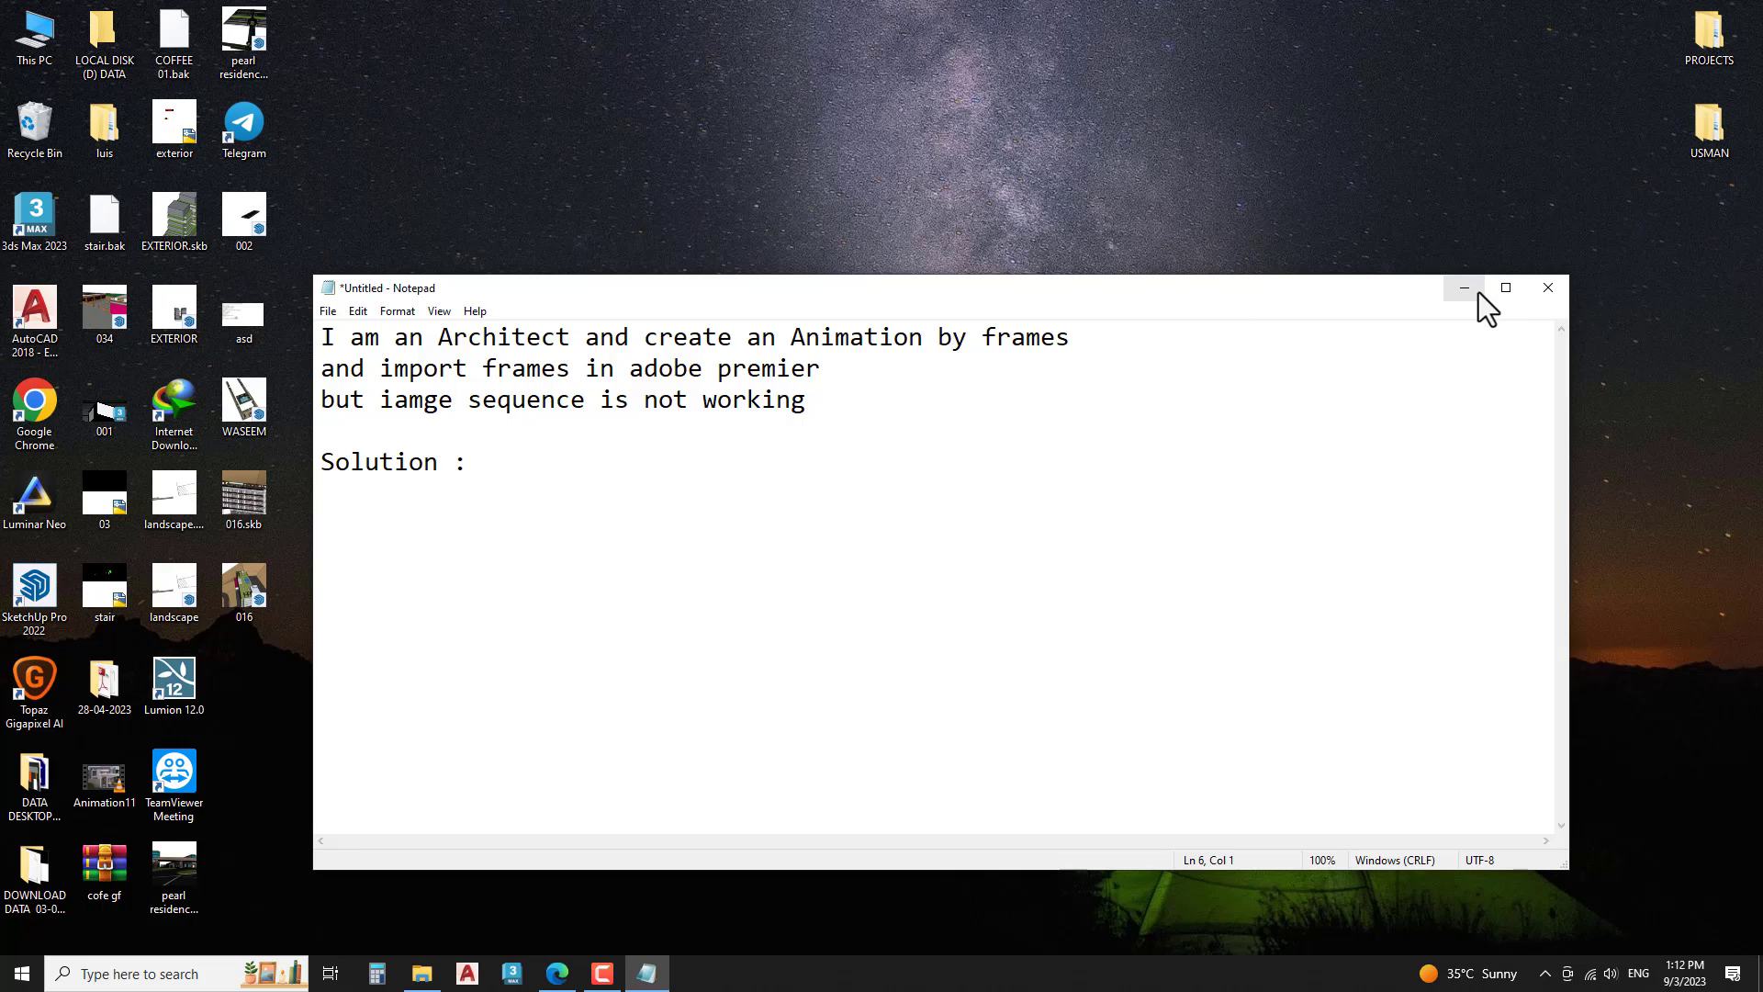
click(1476, 290)
- Launch Adobe Premiere Pro 2023 from a Windows search for 'adobe'
key(super)
text(adobe)
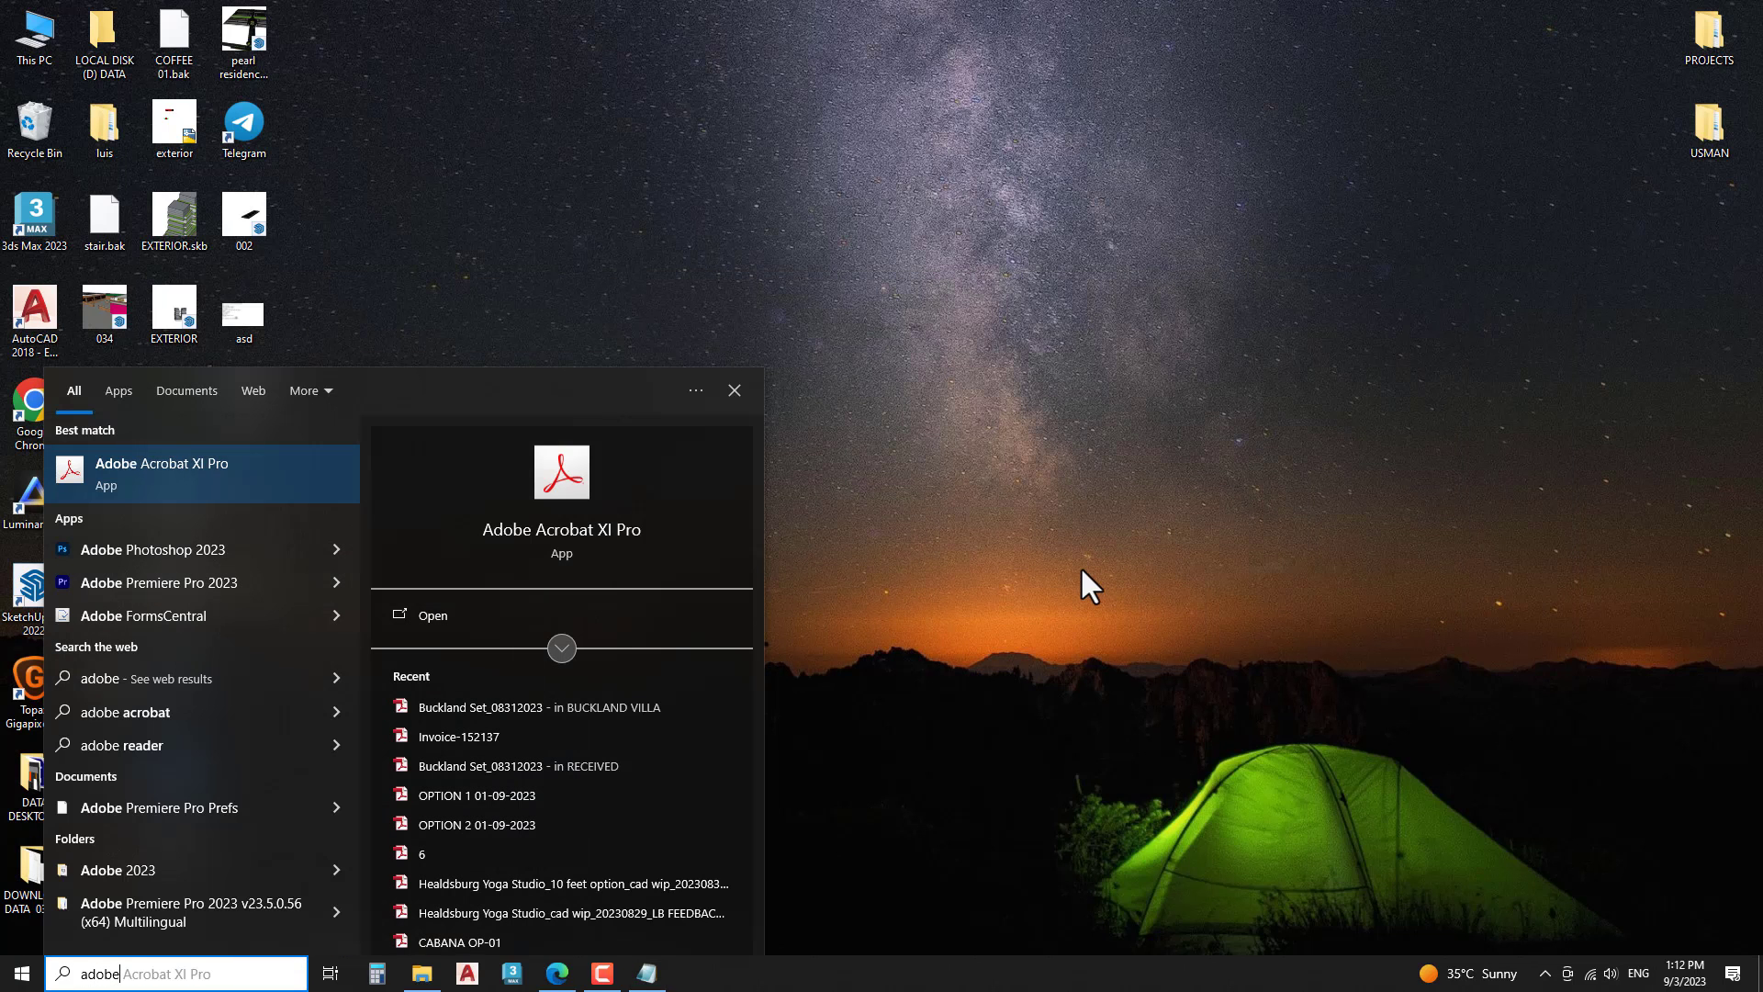
key(Down)
key(Down)
key(Return)
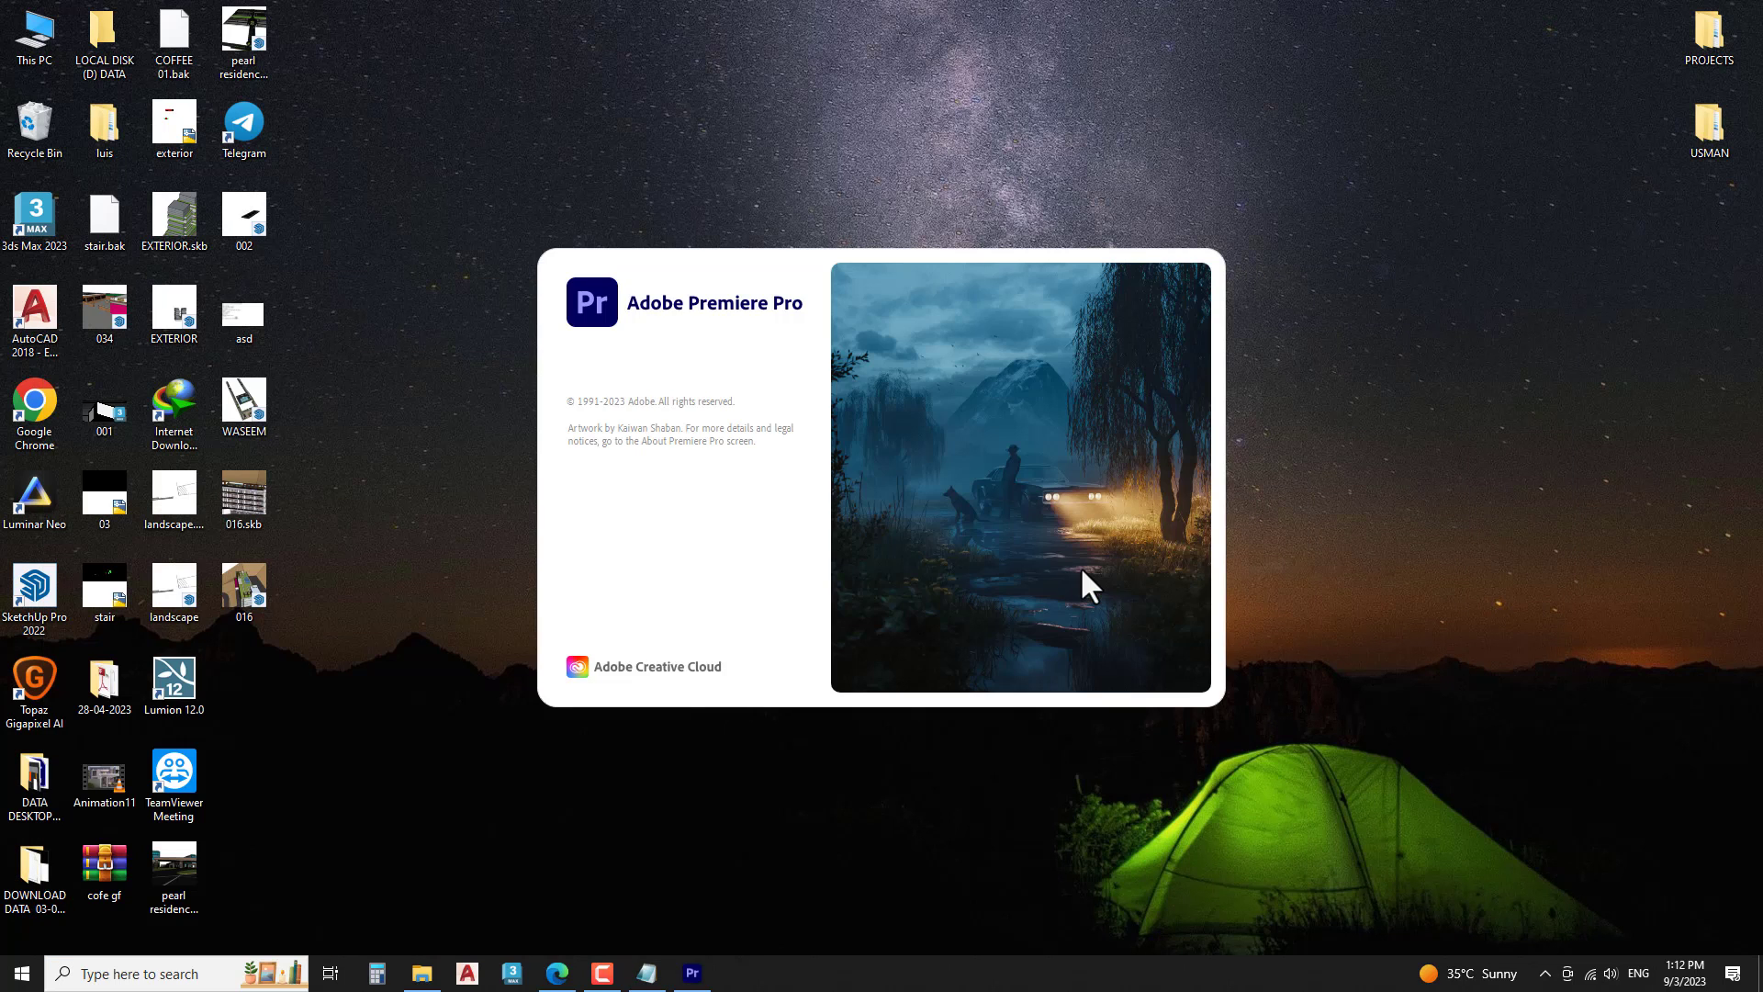
- Browse PROJECTS > TEMPLE > ANIMATION > 3 and preview frame 001_00018 full size
double_click(1695, 42)
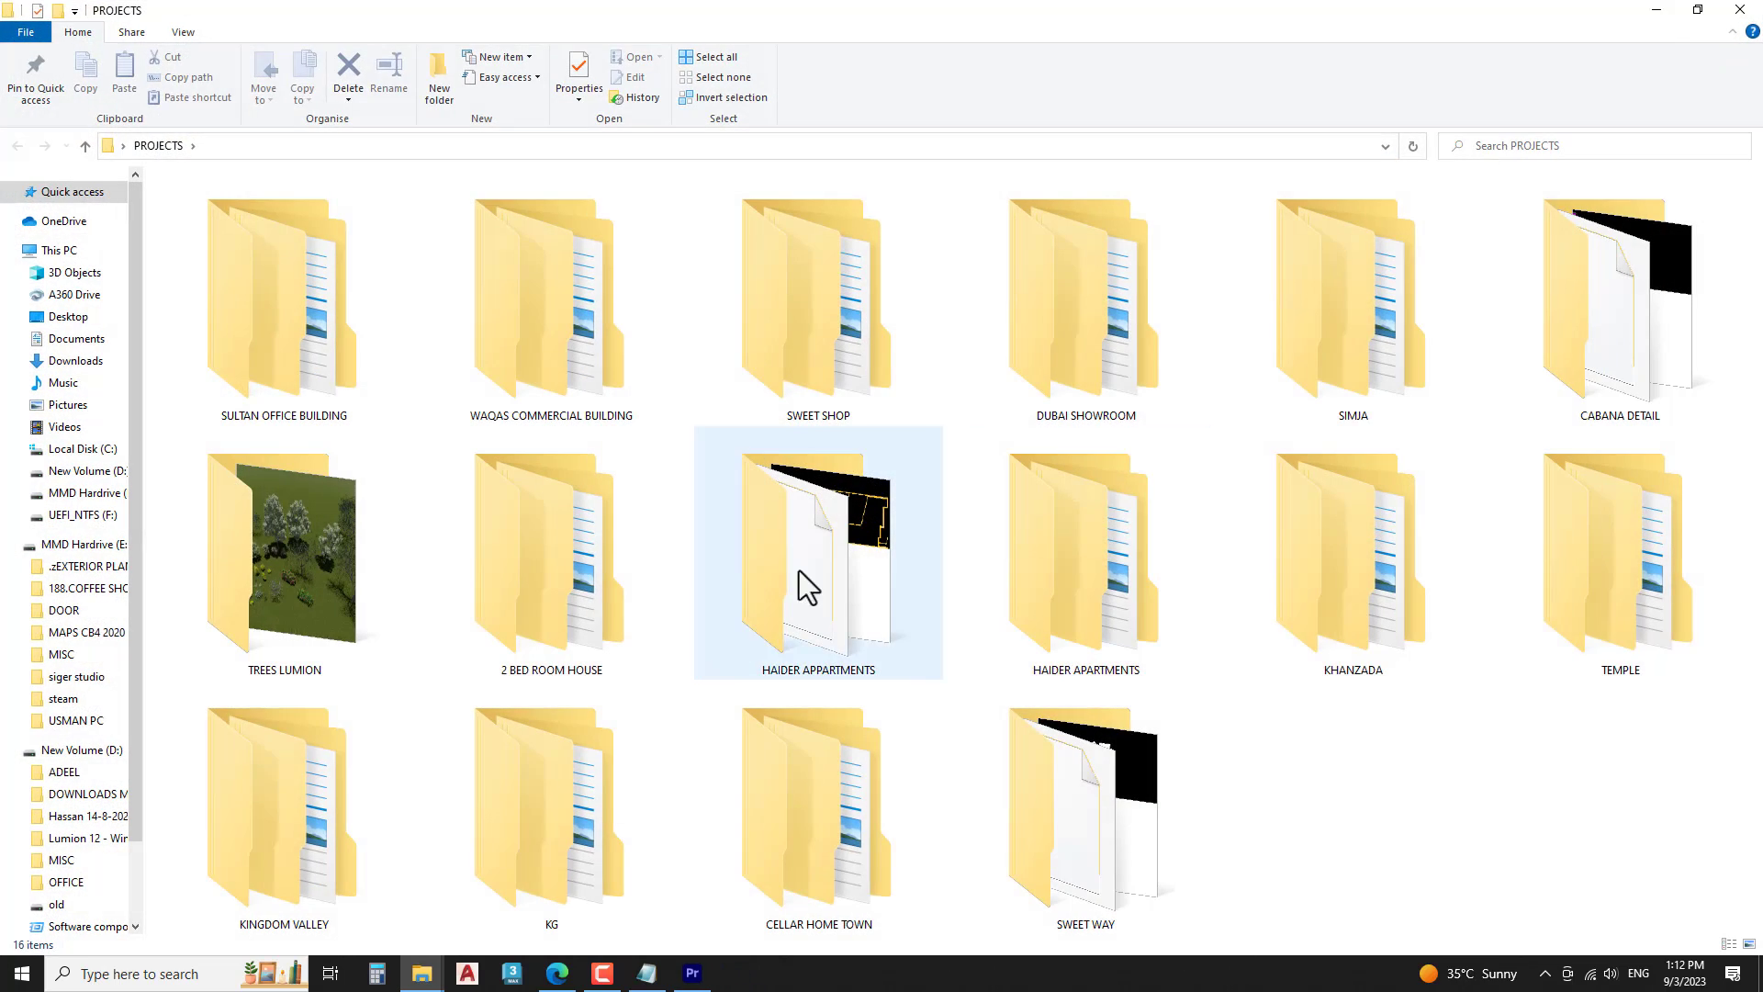
key(Return)
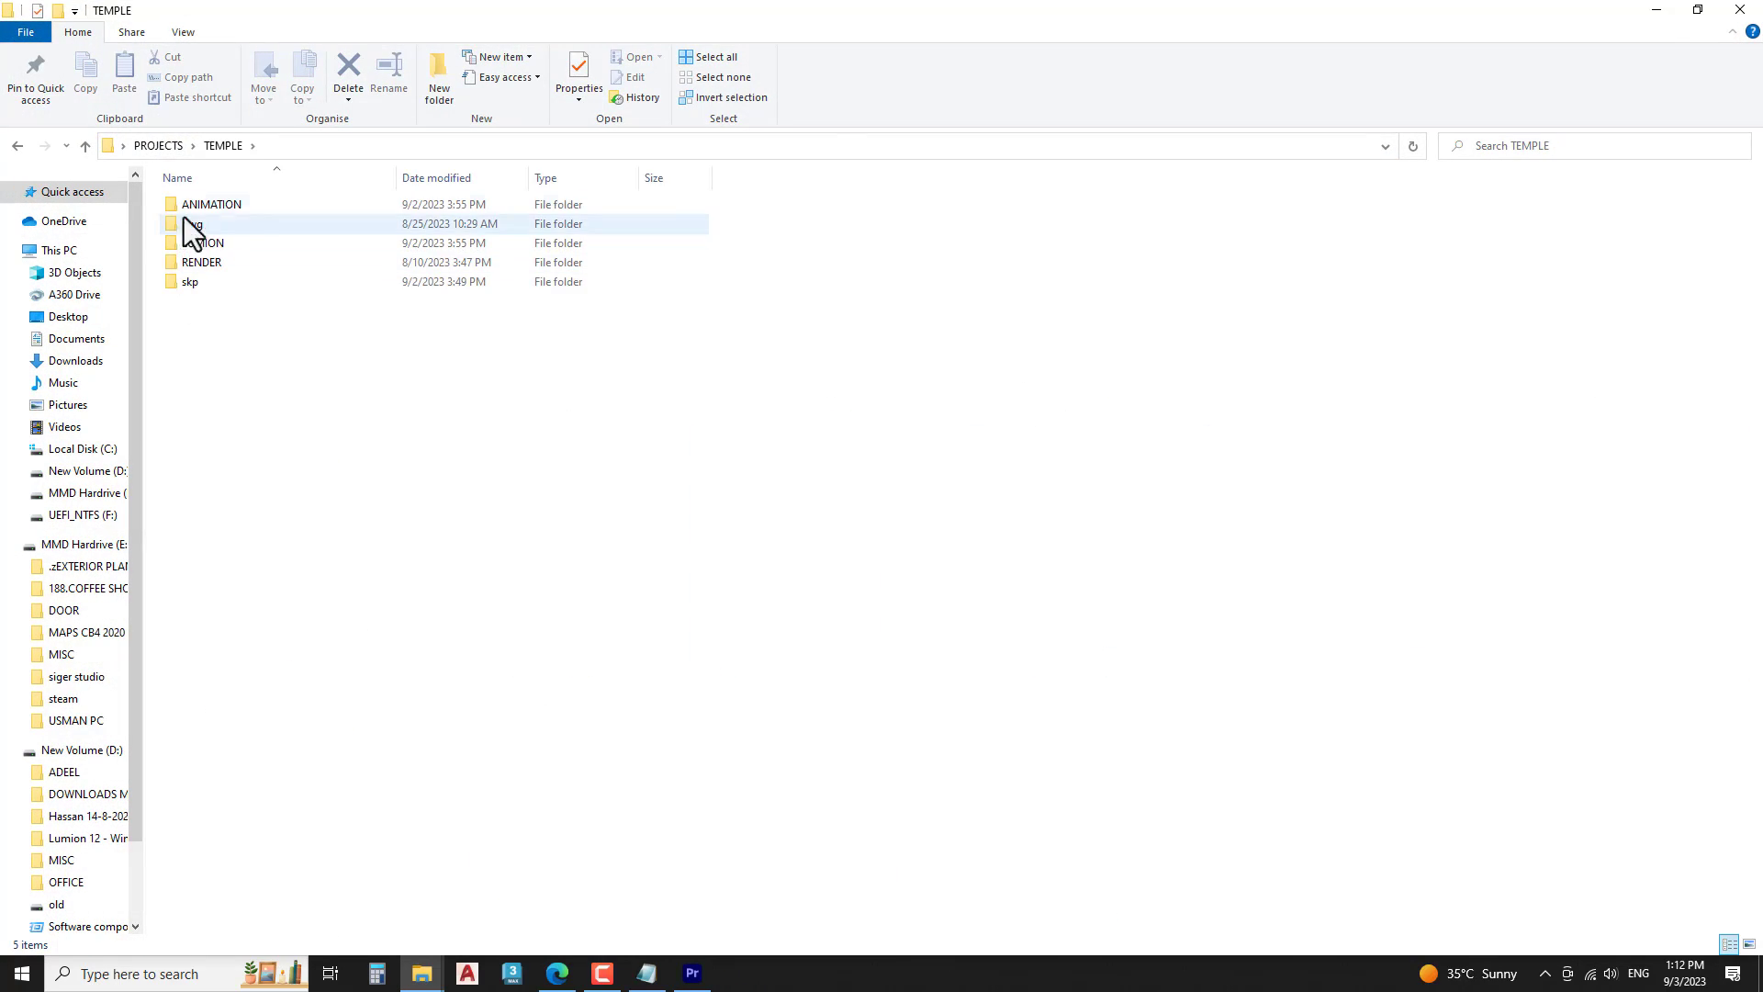
double_click(197, 201)
double_click(396, 209)
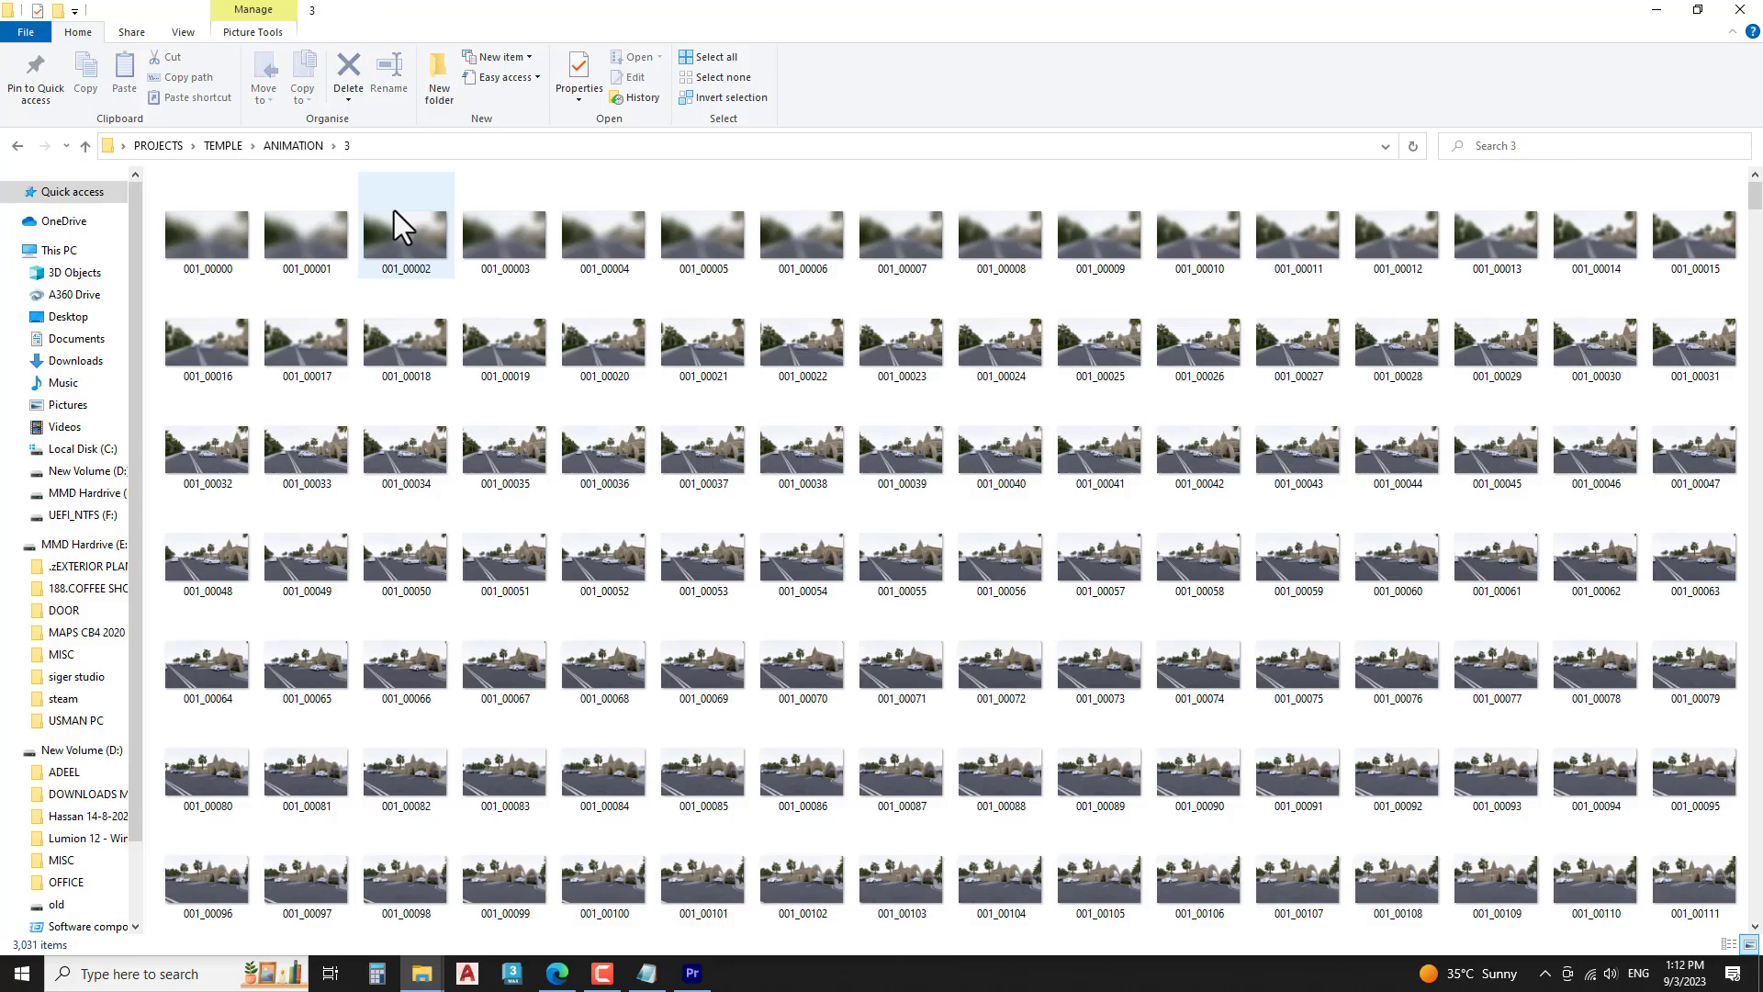
double_click(385, 336)
scroll(956, 535, down, 2)
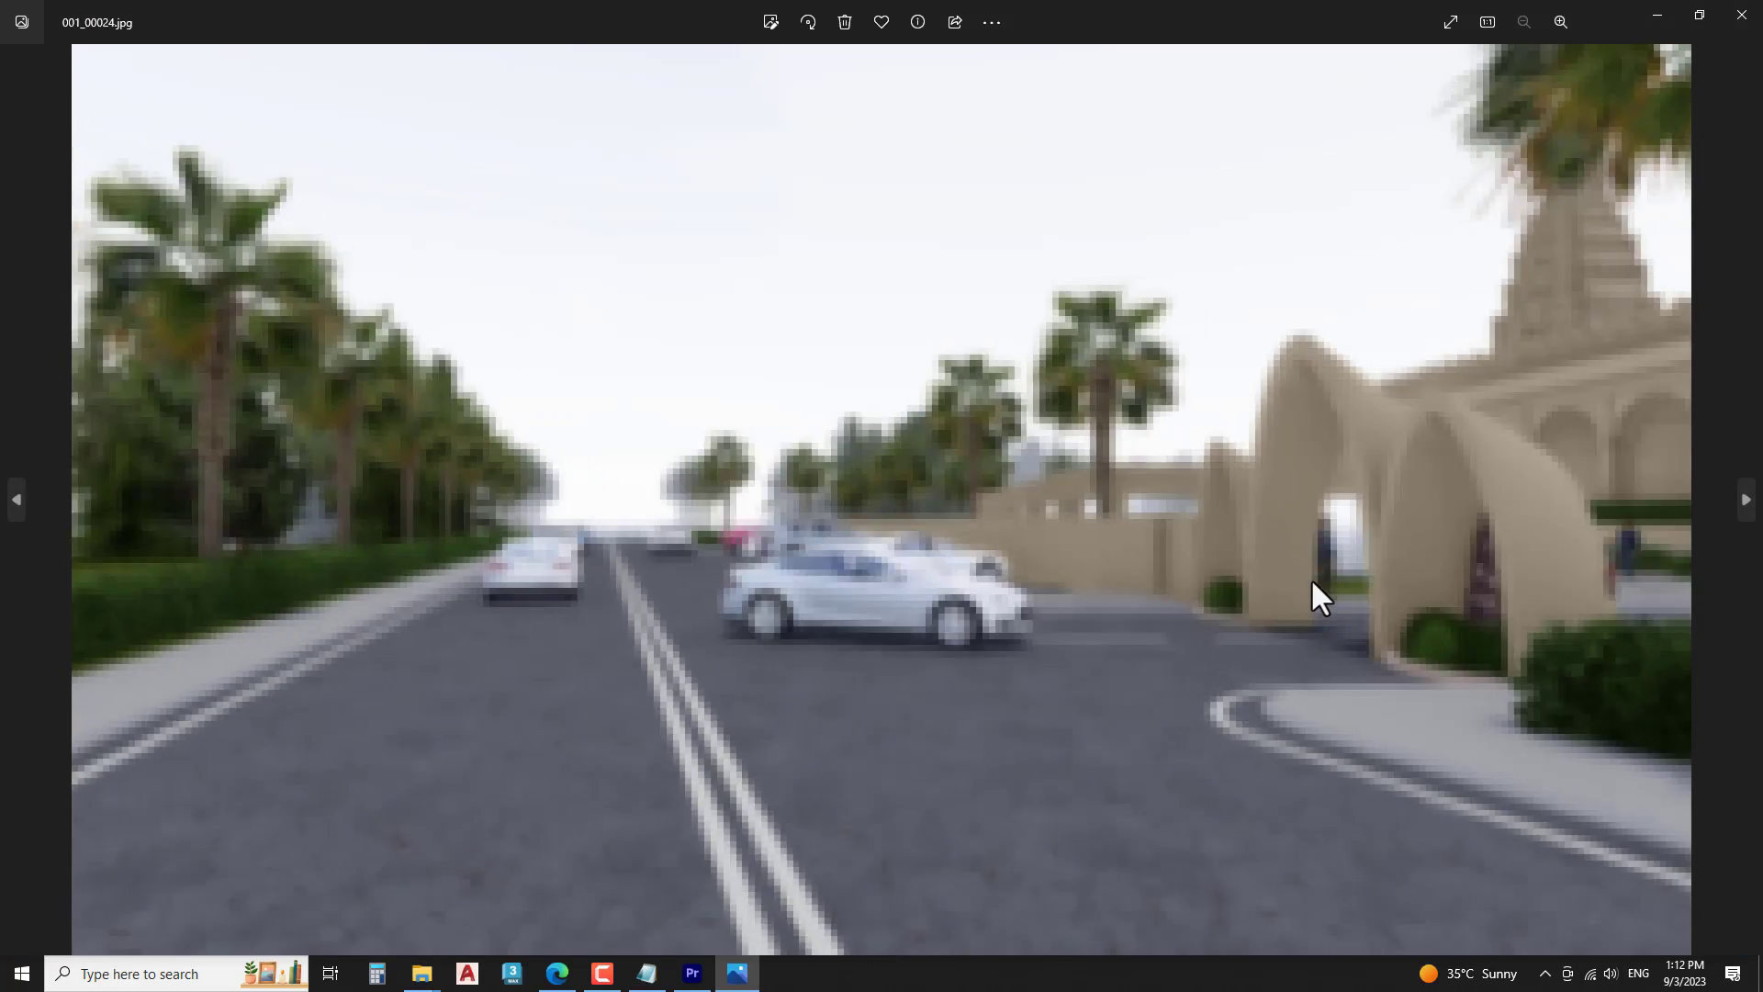
scroll(1310, 574, down, 6)
scroll(1310, 574, down, 6)
key(alt+F4)
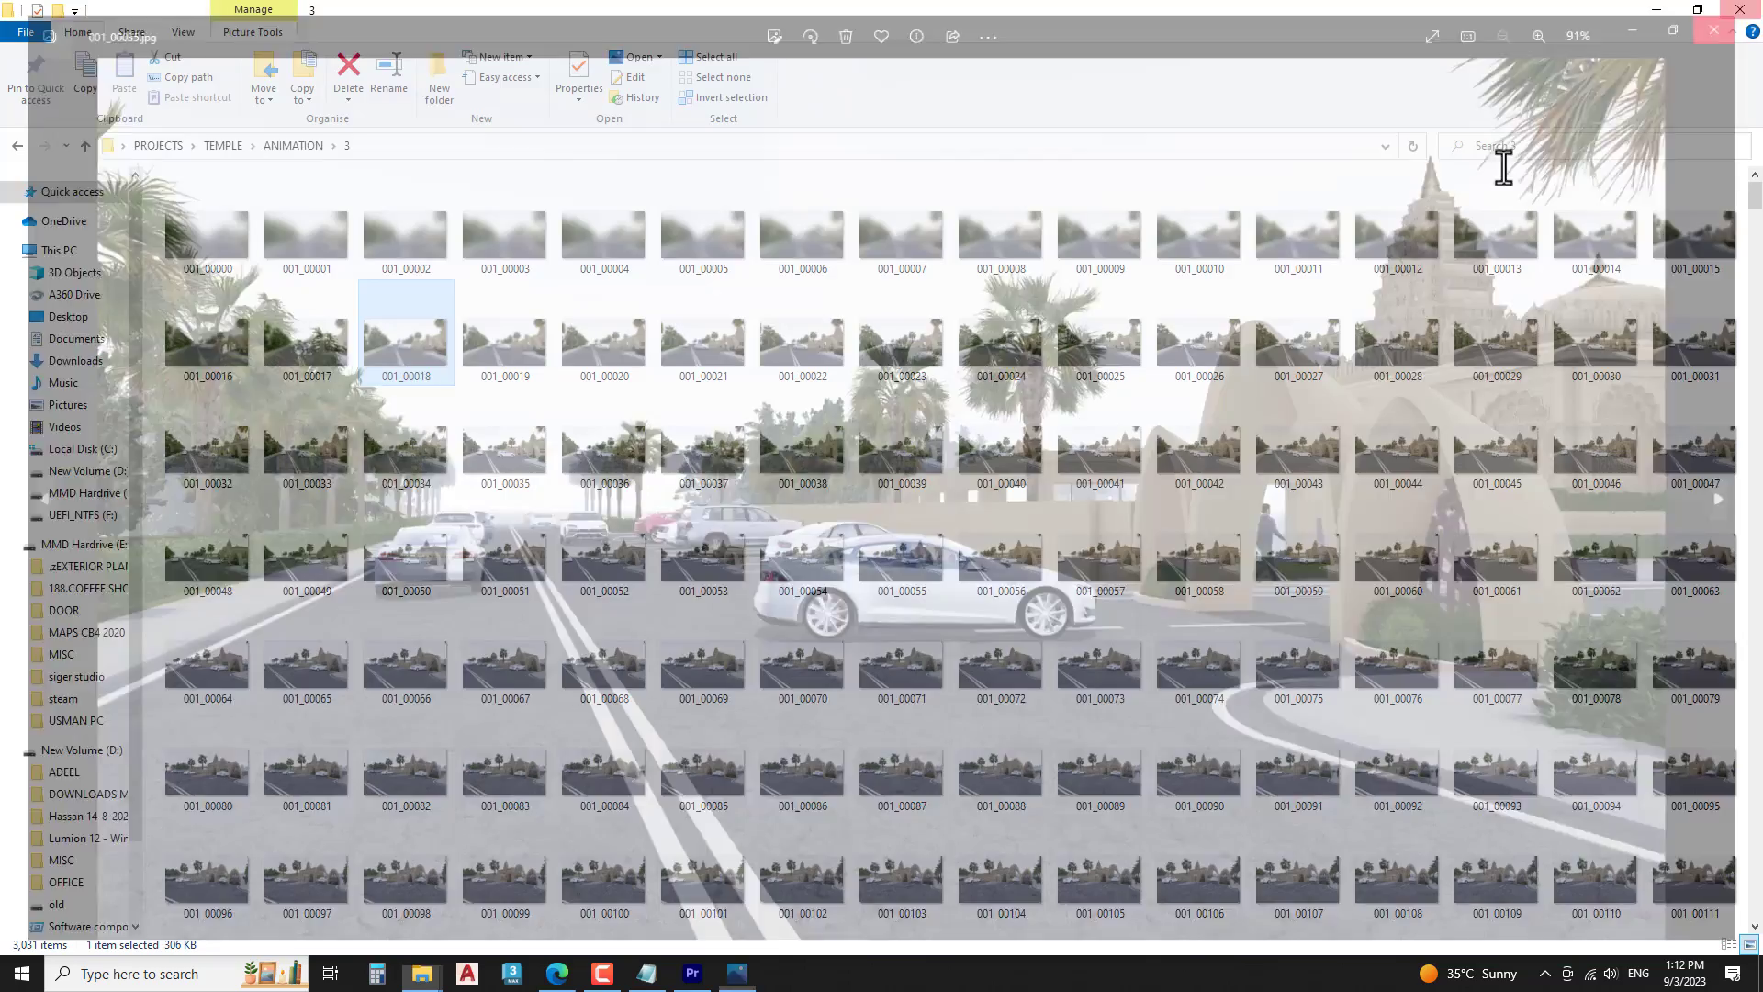
- Copy the path of frames folder 3 and return to Premiere Pro
click(726, 146)
right_click(725, 147)
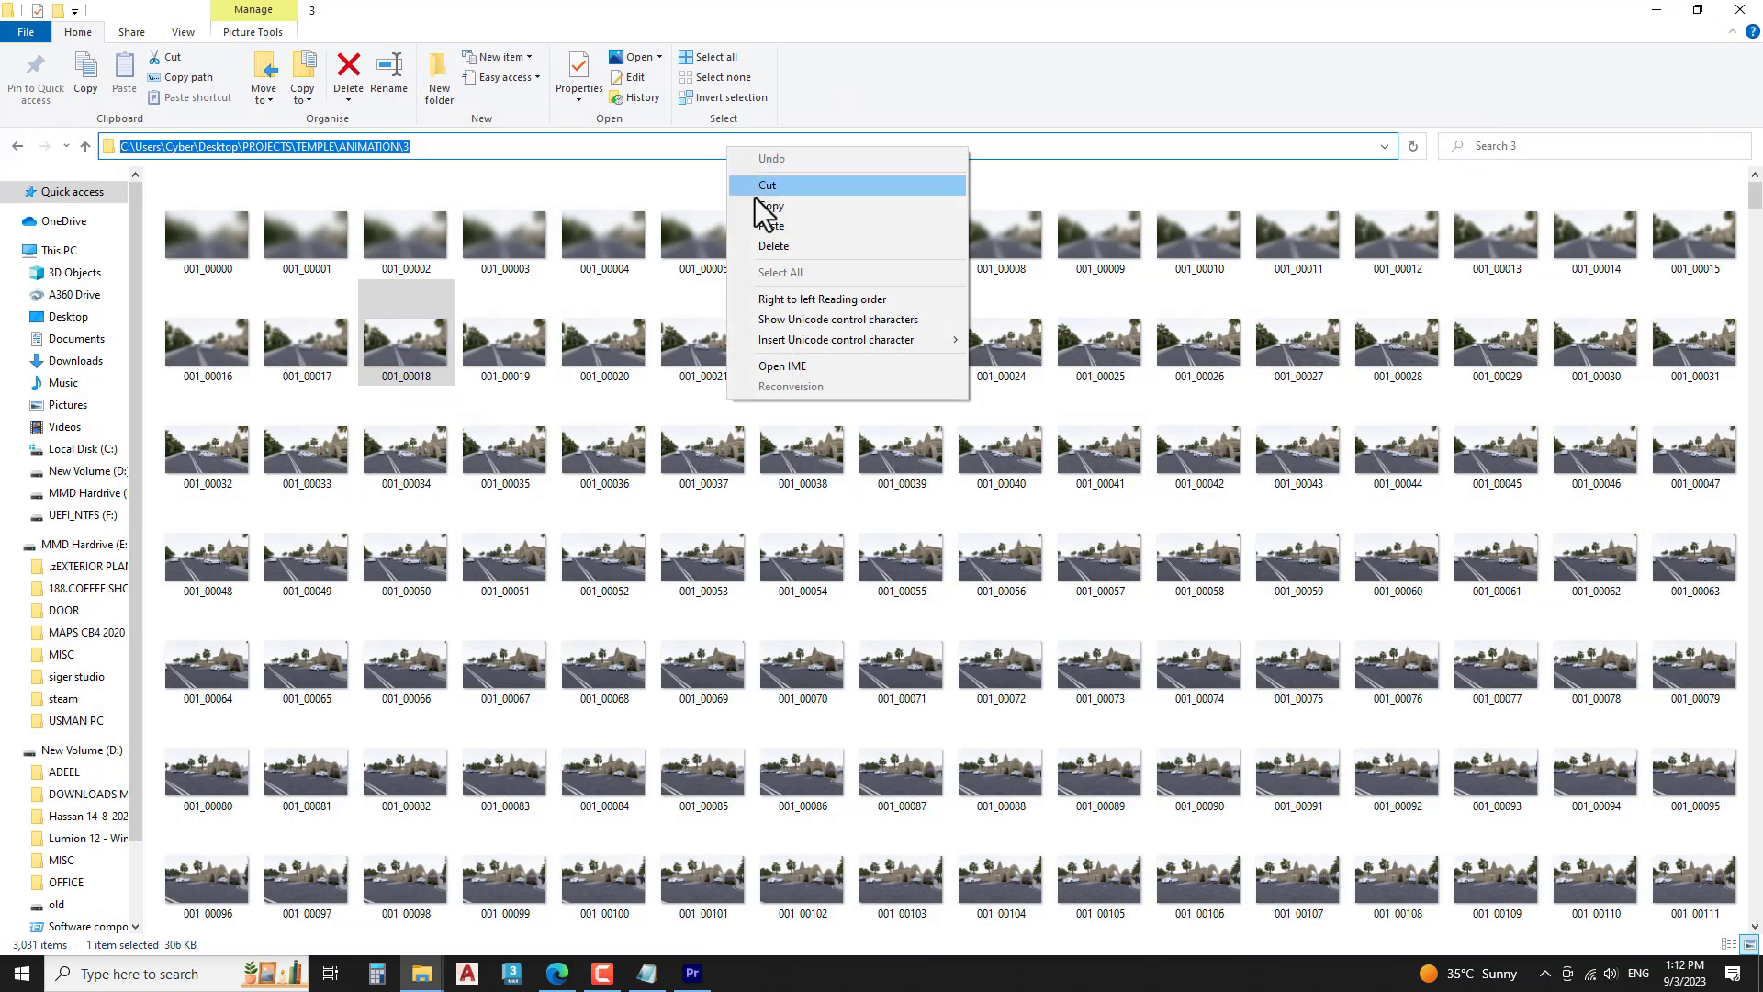
click(755, 196)
click(1654, 10)
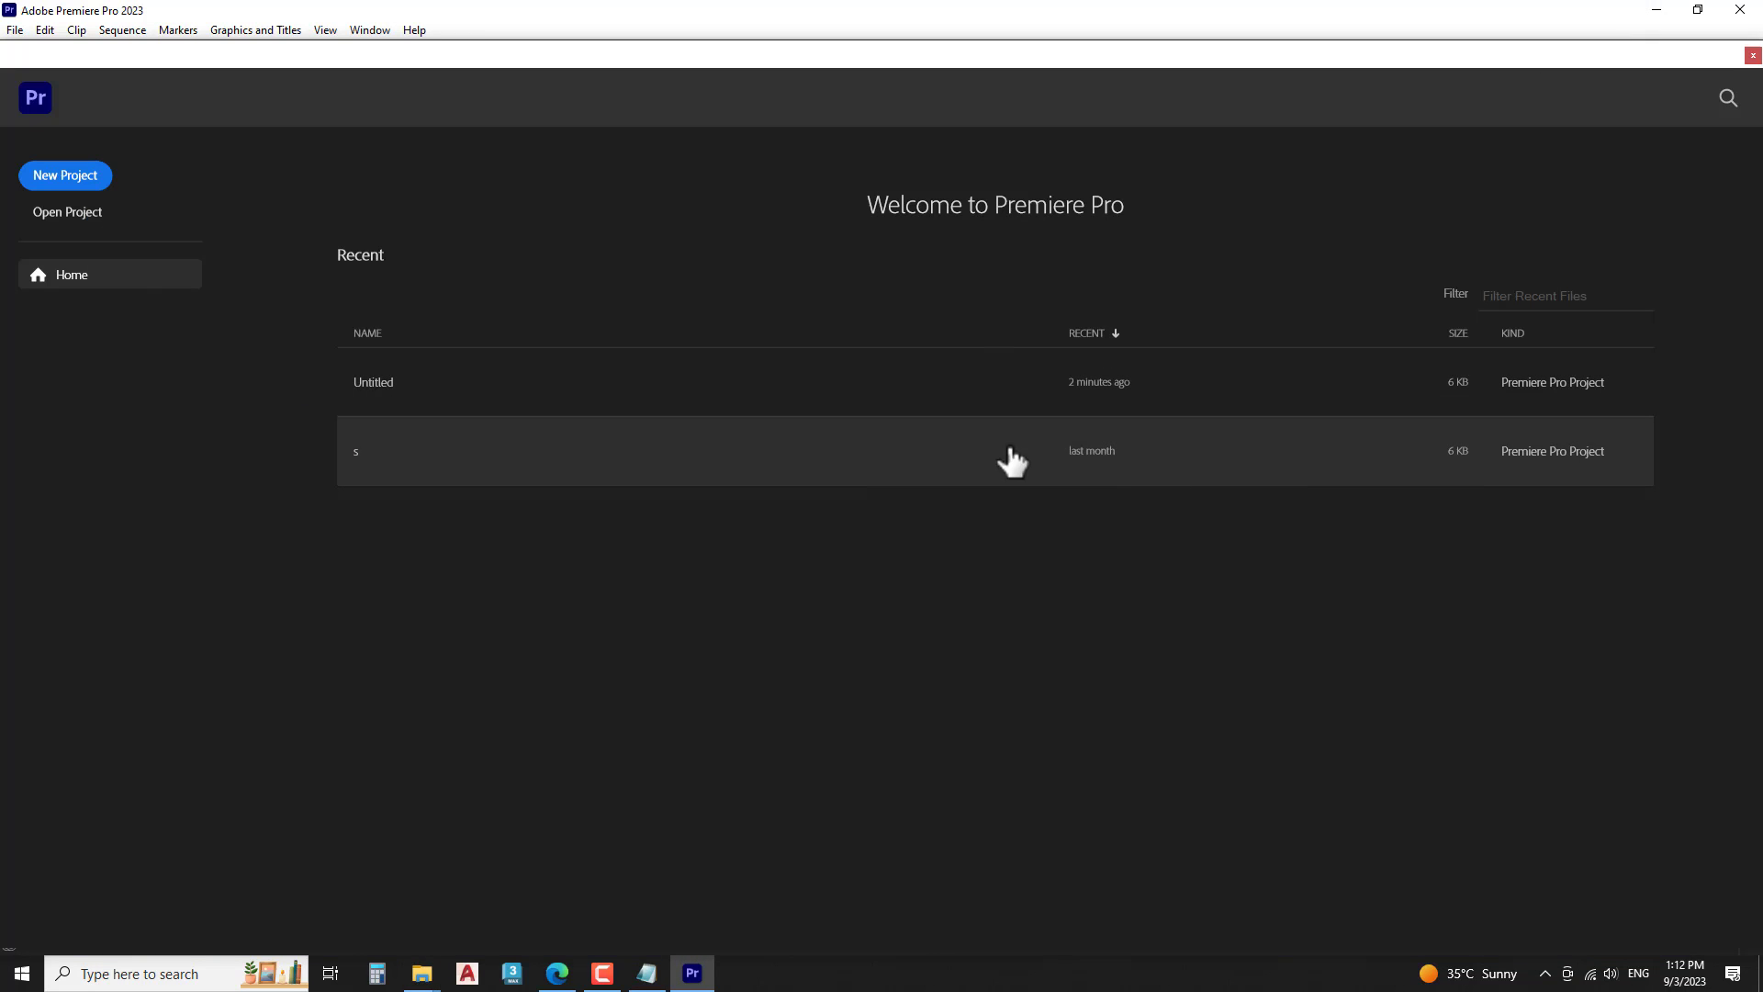
- Create a new Untitled project, replacing the existing one
click(81, 188)
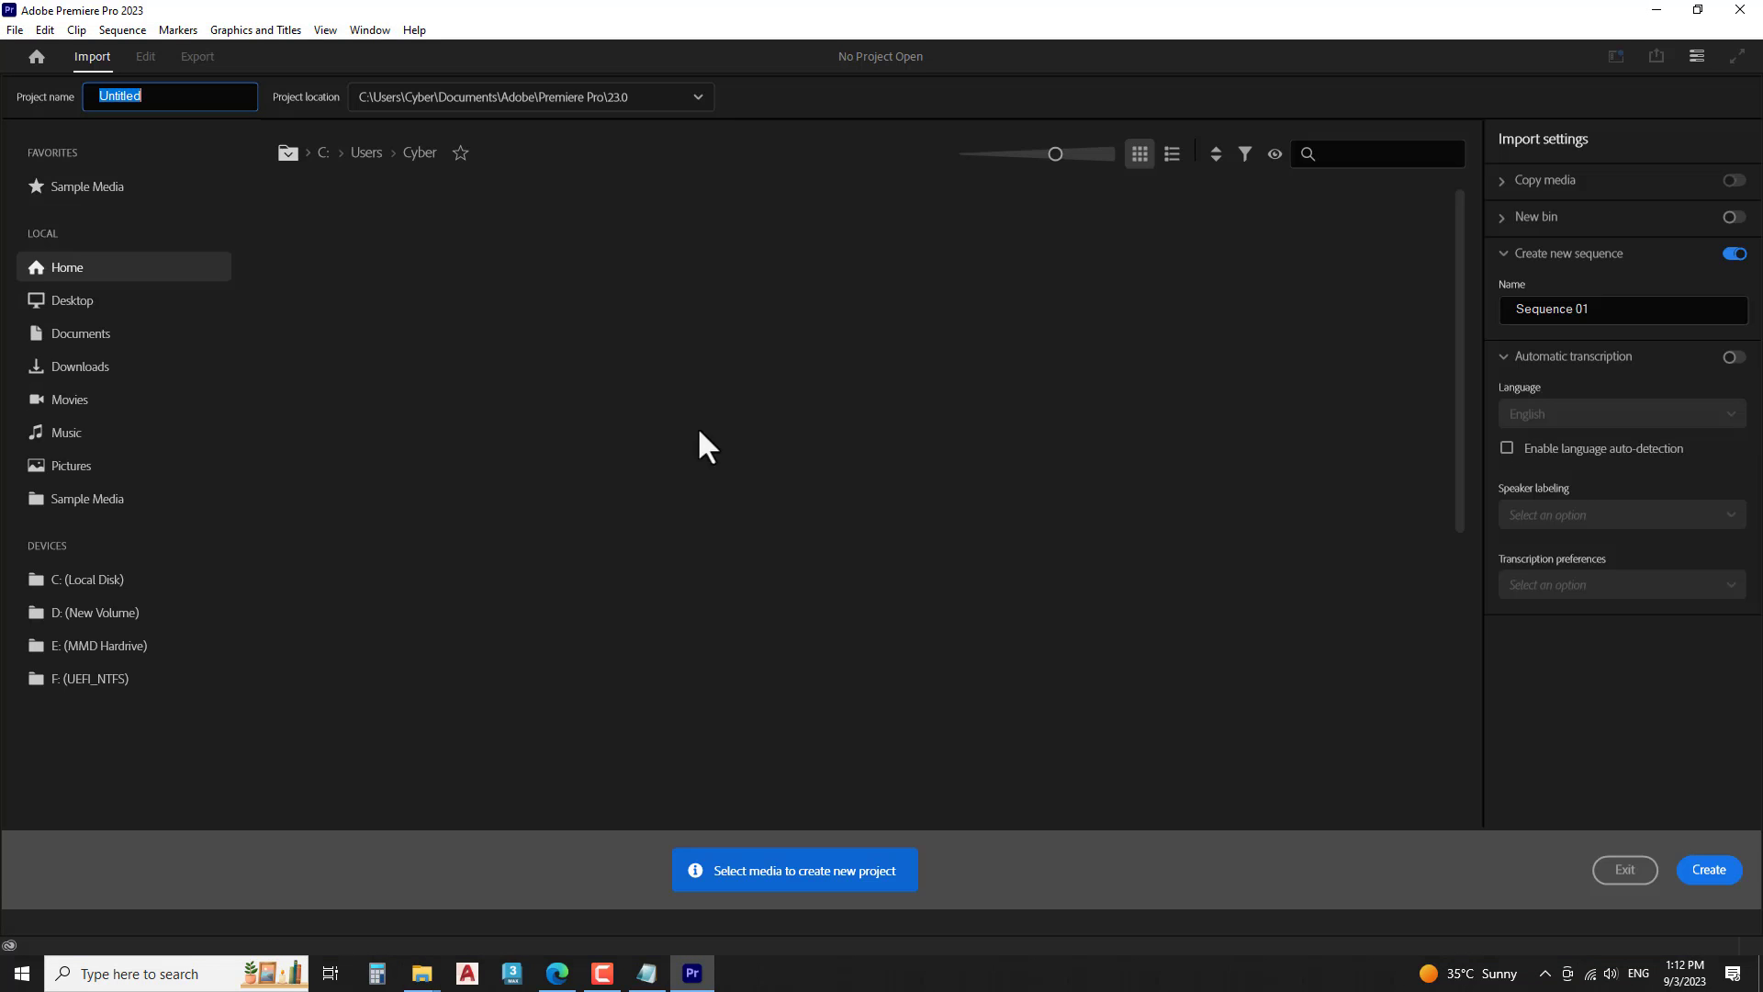
click(1709, 870)
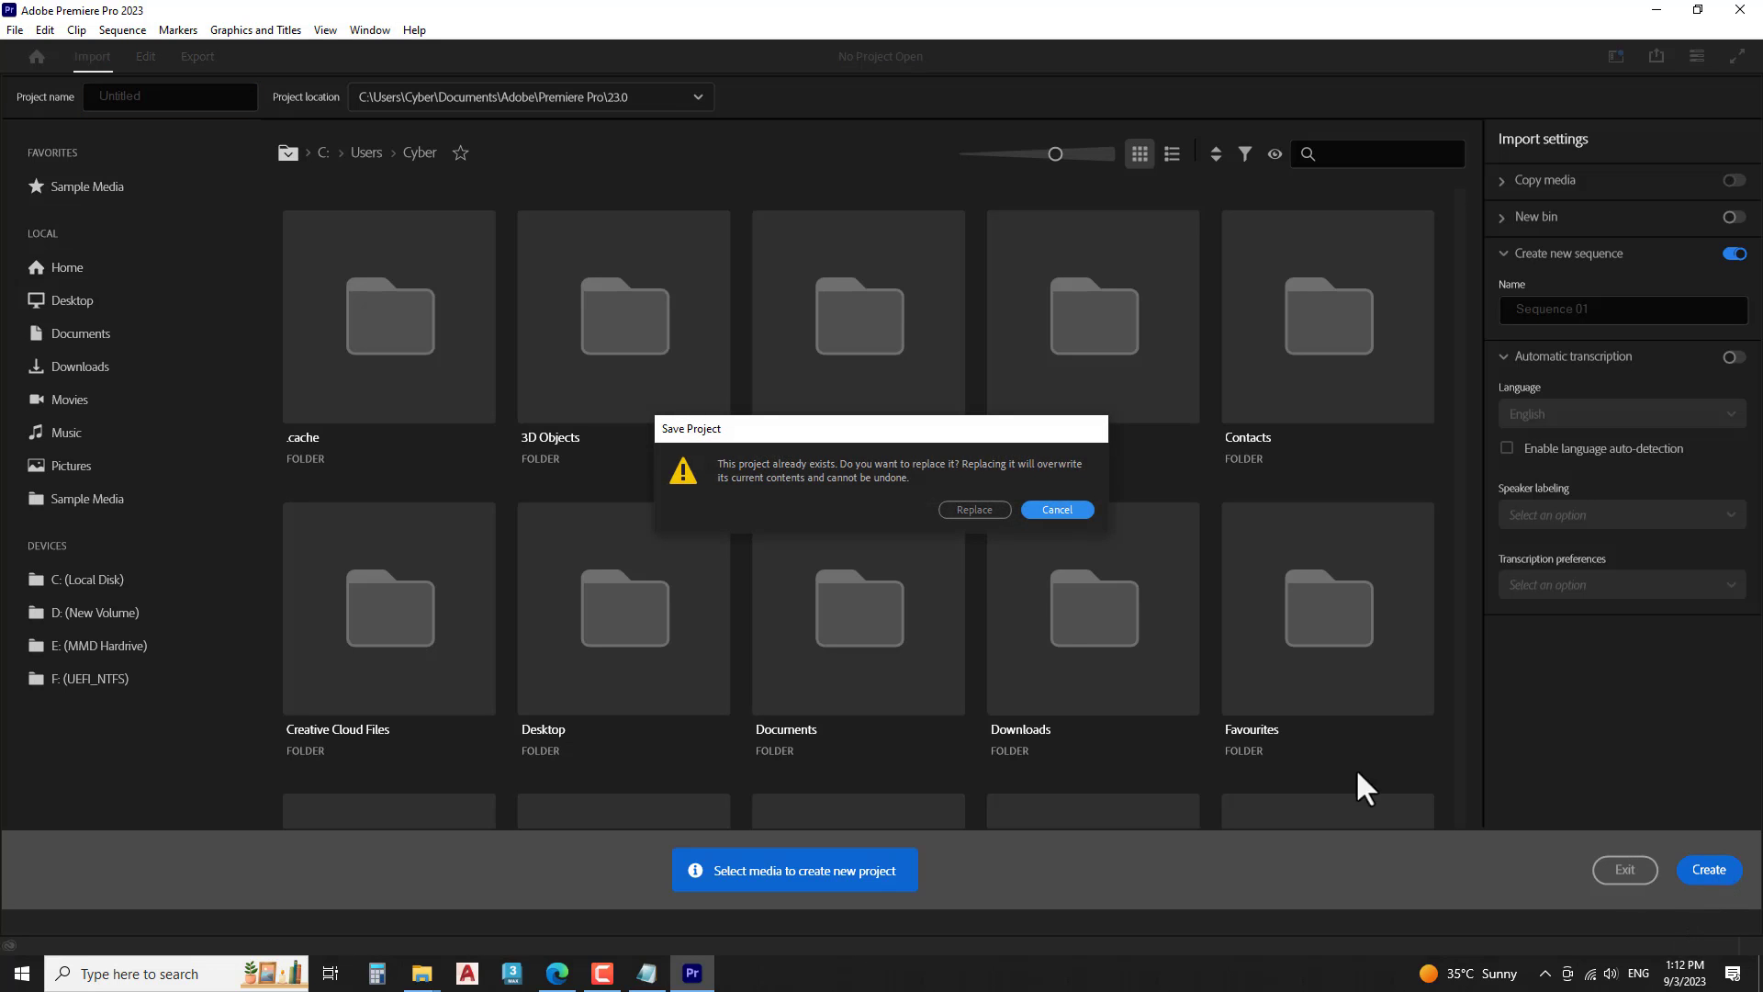
click(992, 508)
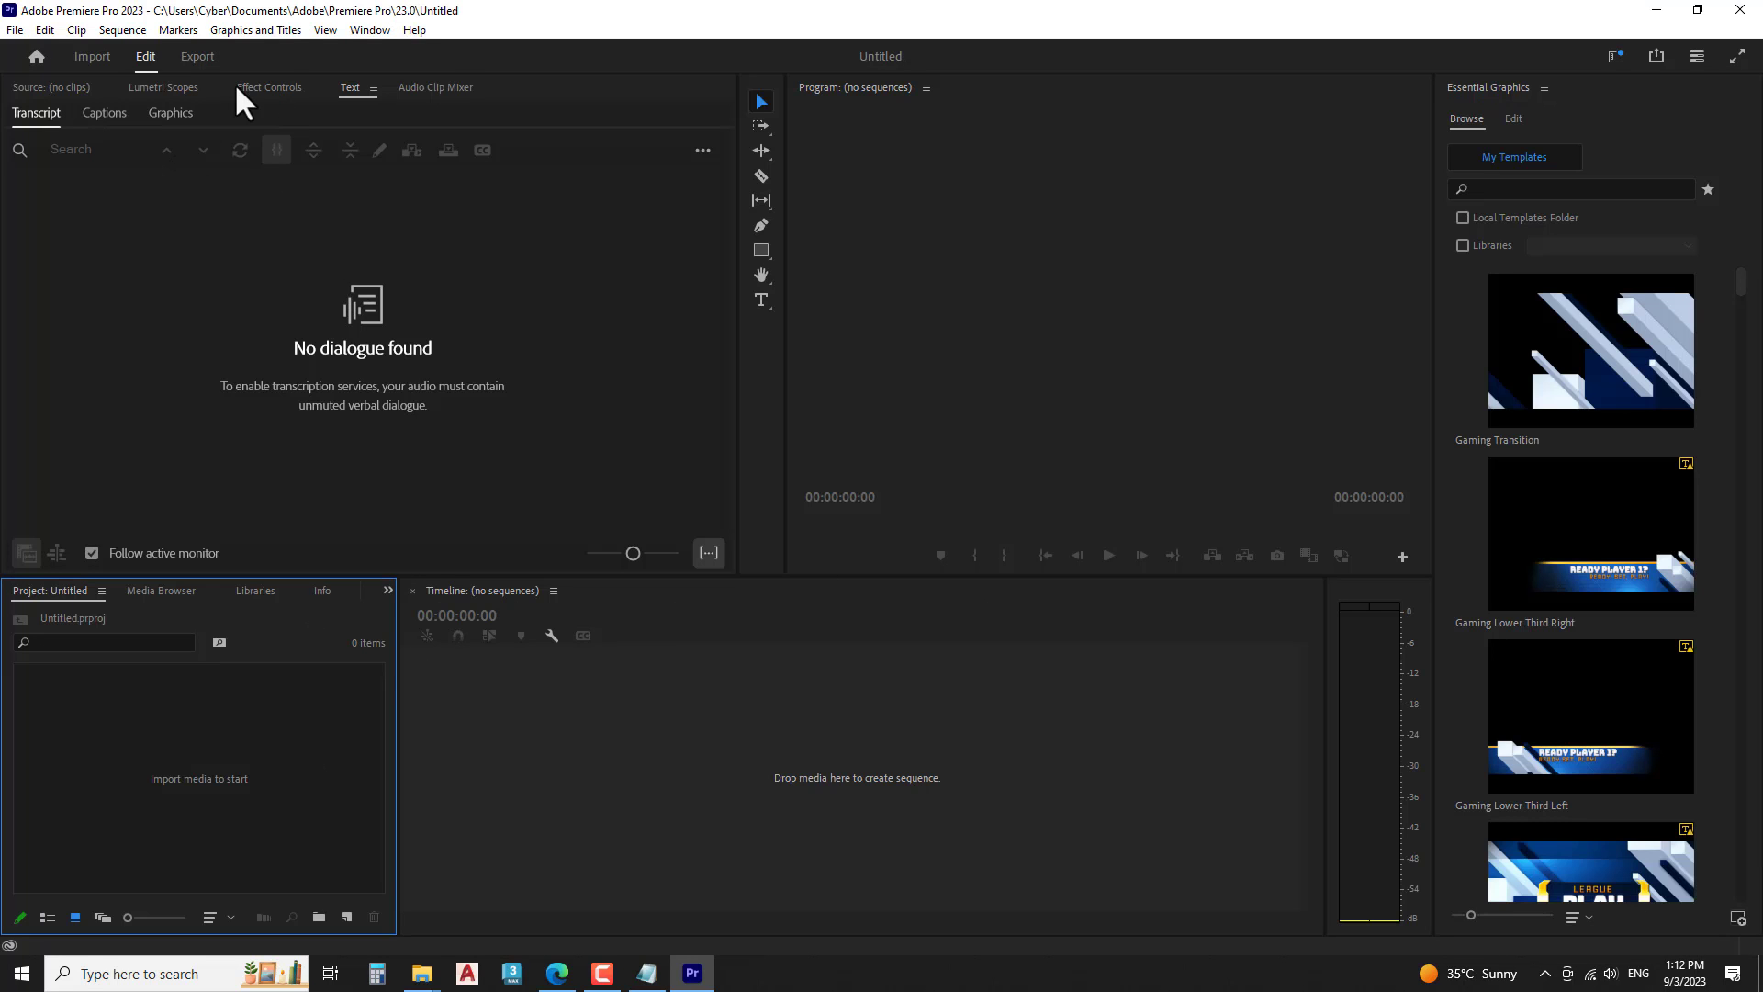
- Open the Timeline preferences from the Edit > Preferences menu
click(46, 29)
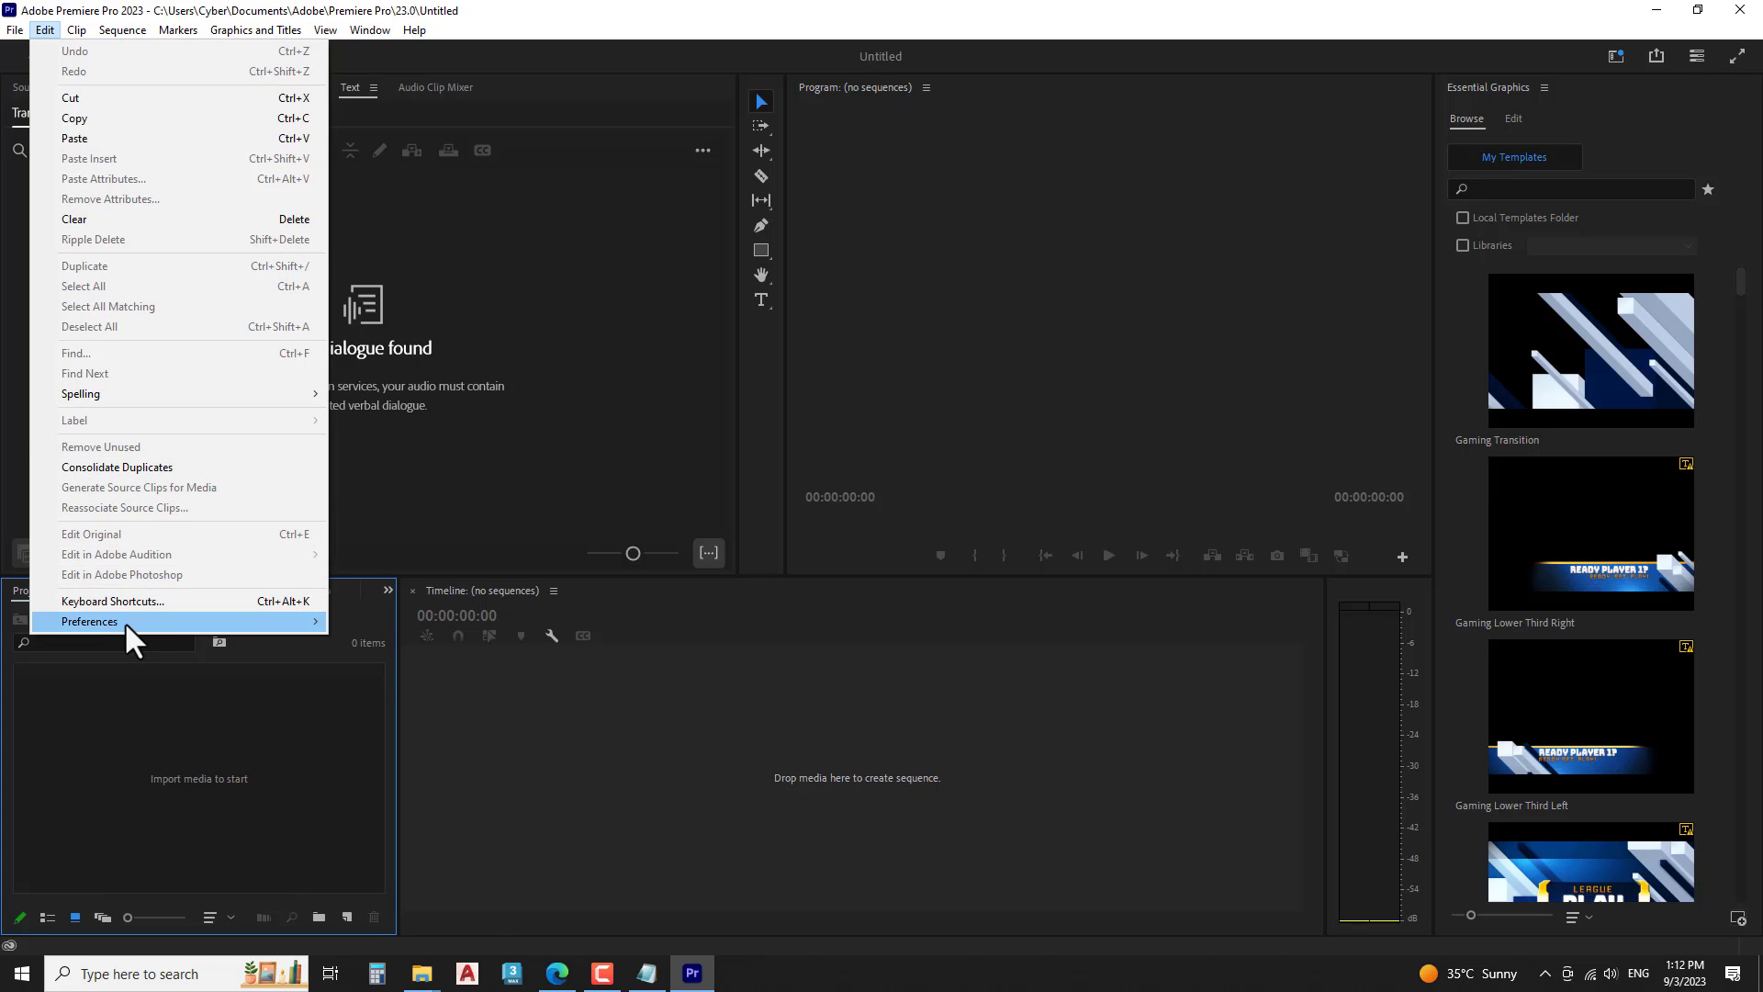
mouse_move(135, 620)
click(378, 924)
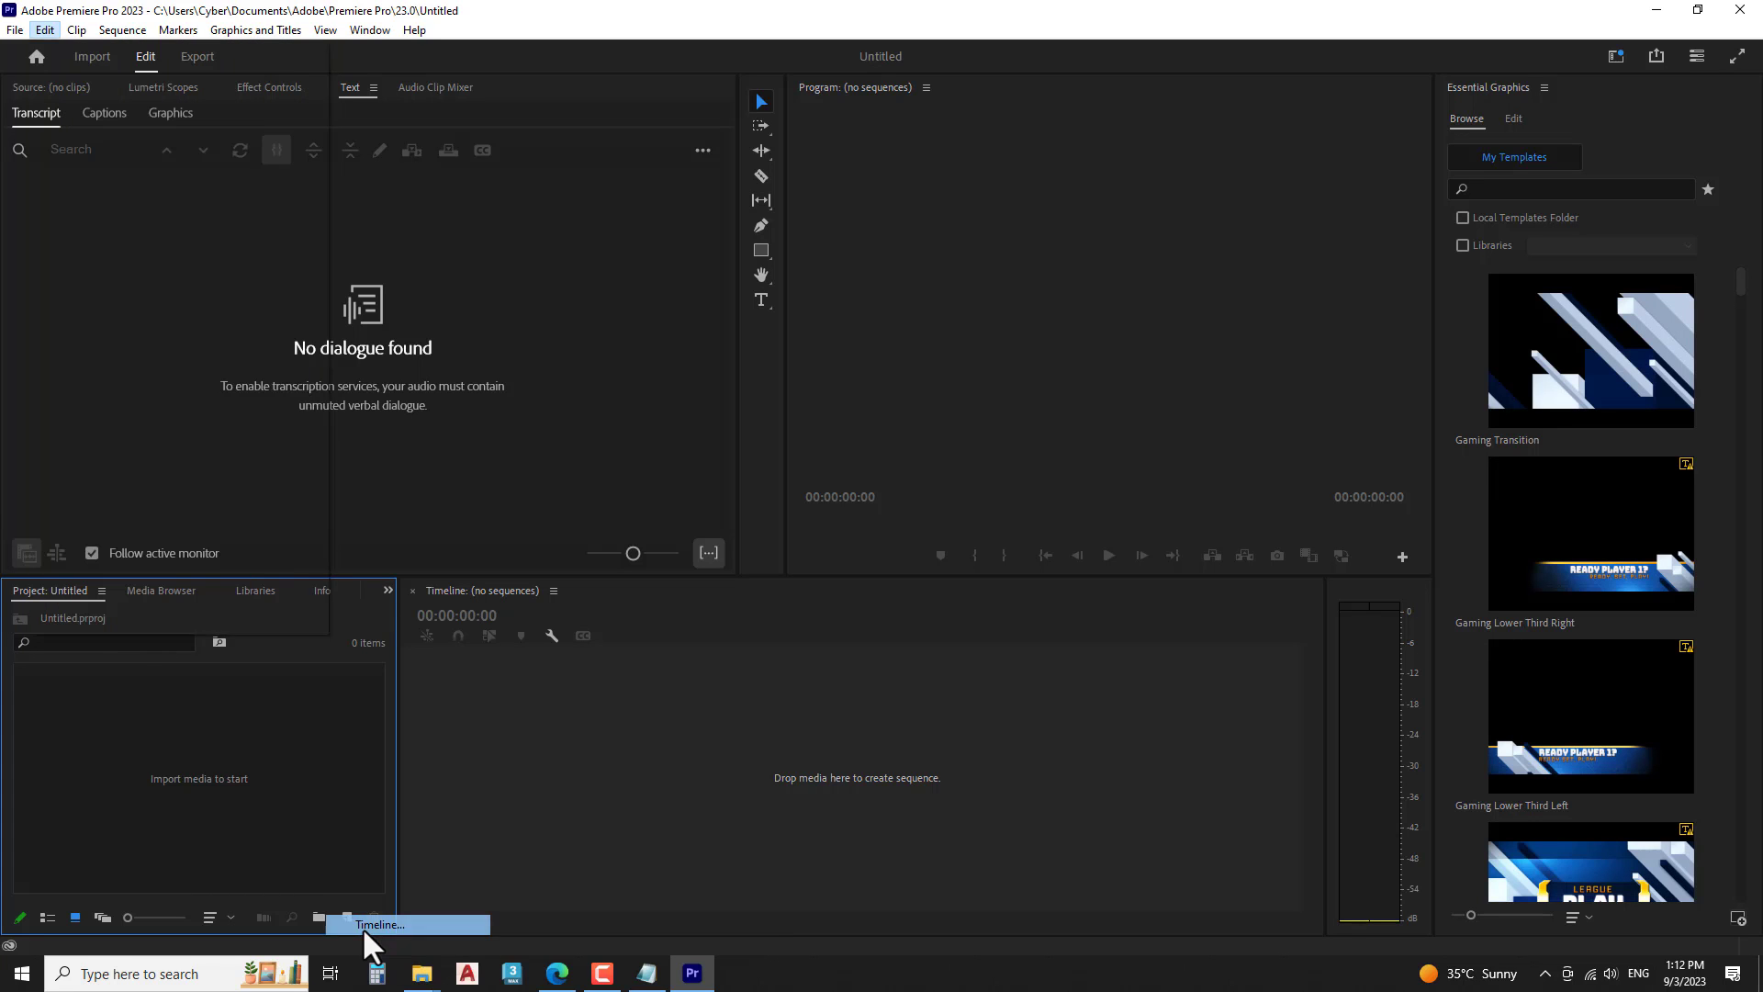
- Add 'OPen premier' and 'go to preference and go to timeline' under Solution in the note
click(647, 972)
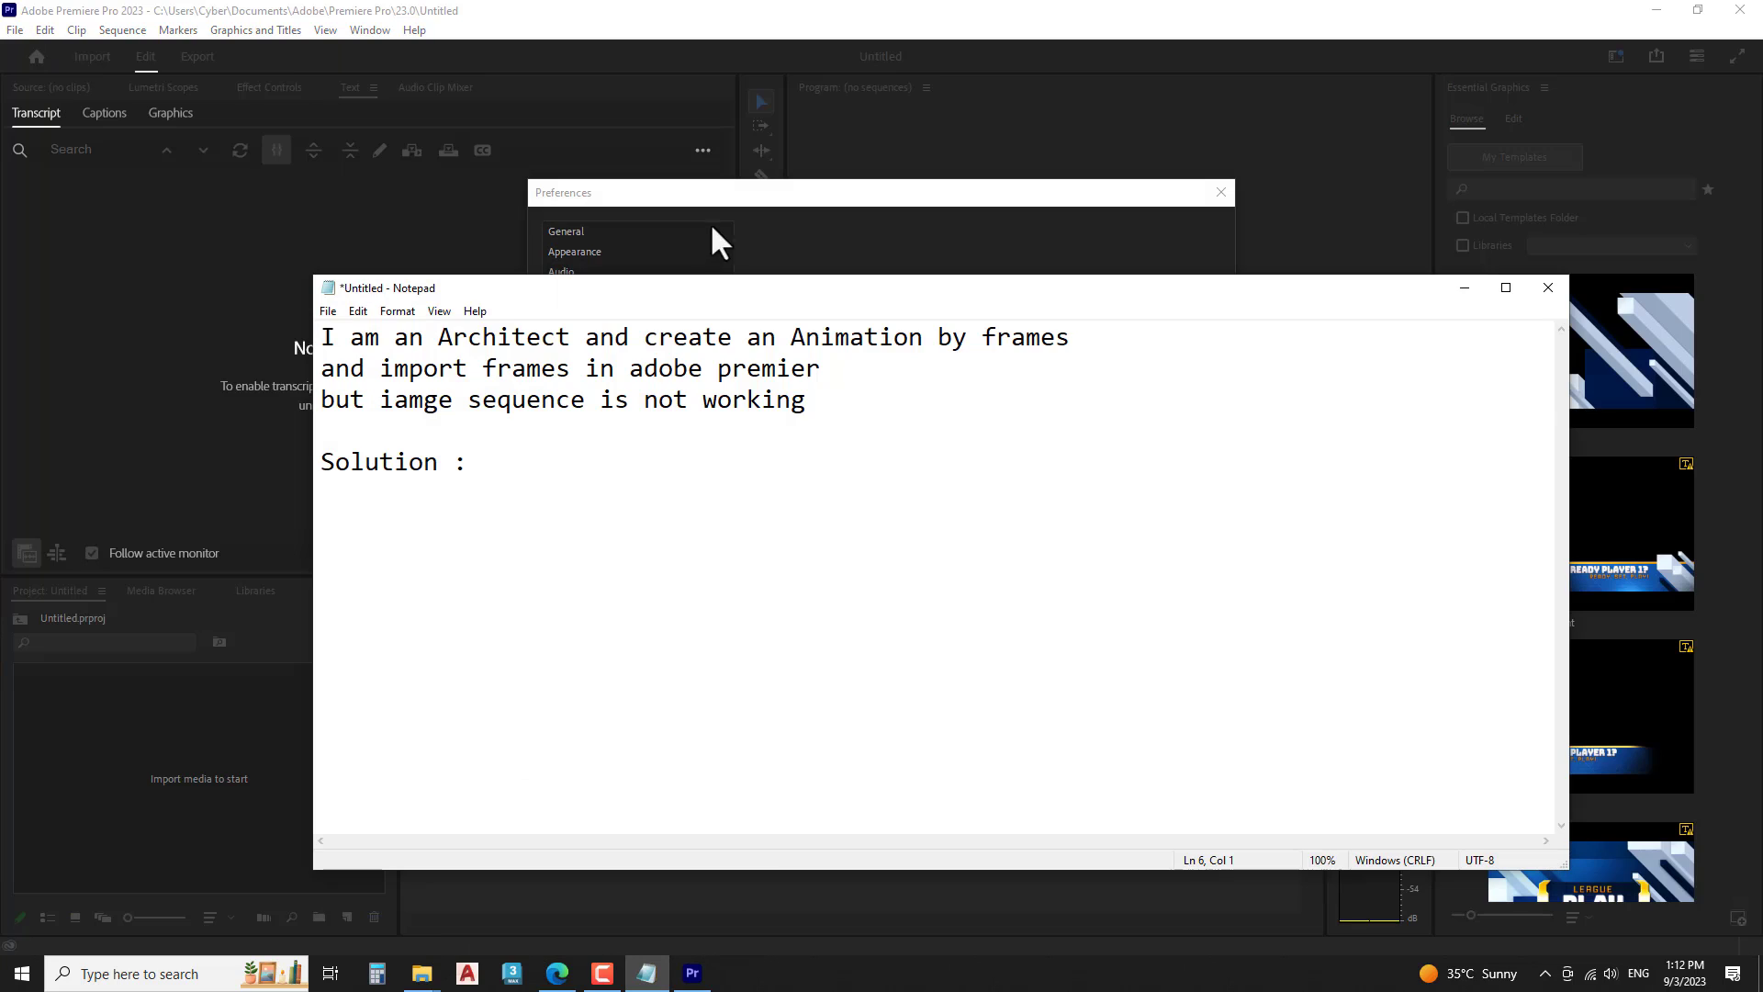
drag(857, 344, 869, 343)
text(OP)
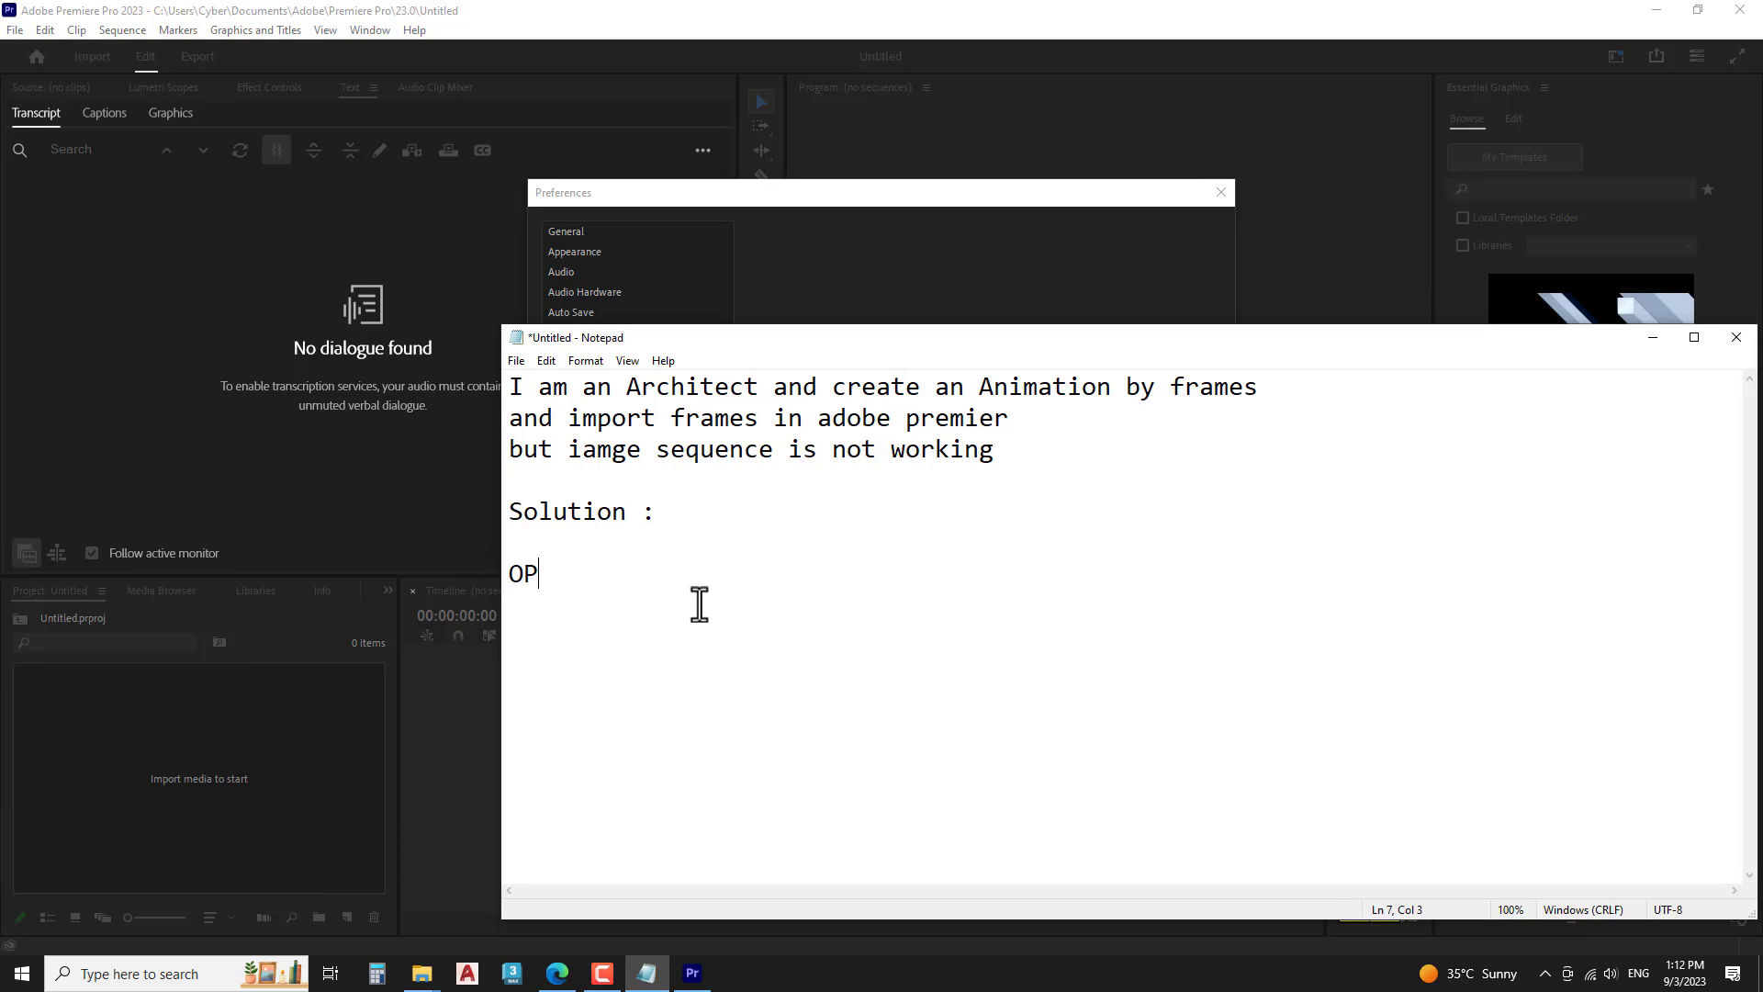
text(en premie)
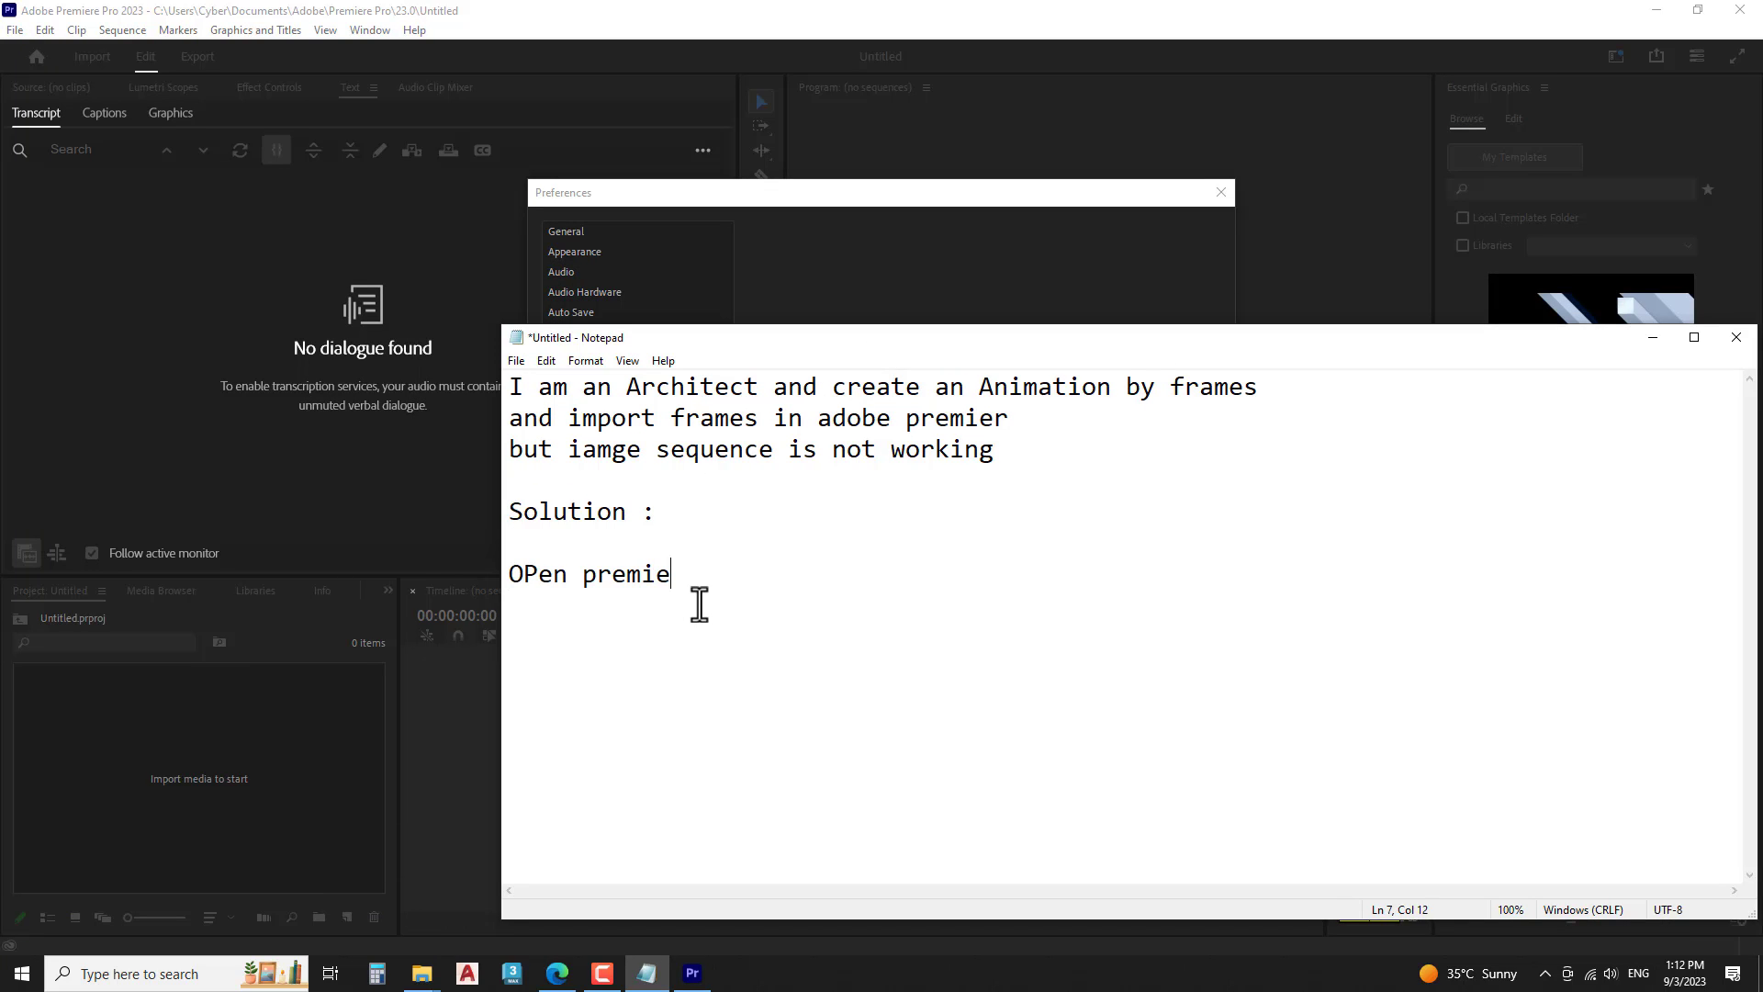
text(r go to pr)
text(e)
text(f)
text(erence and g)
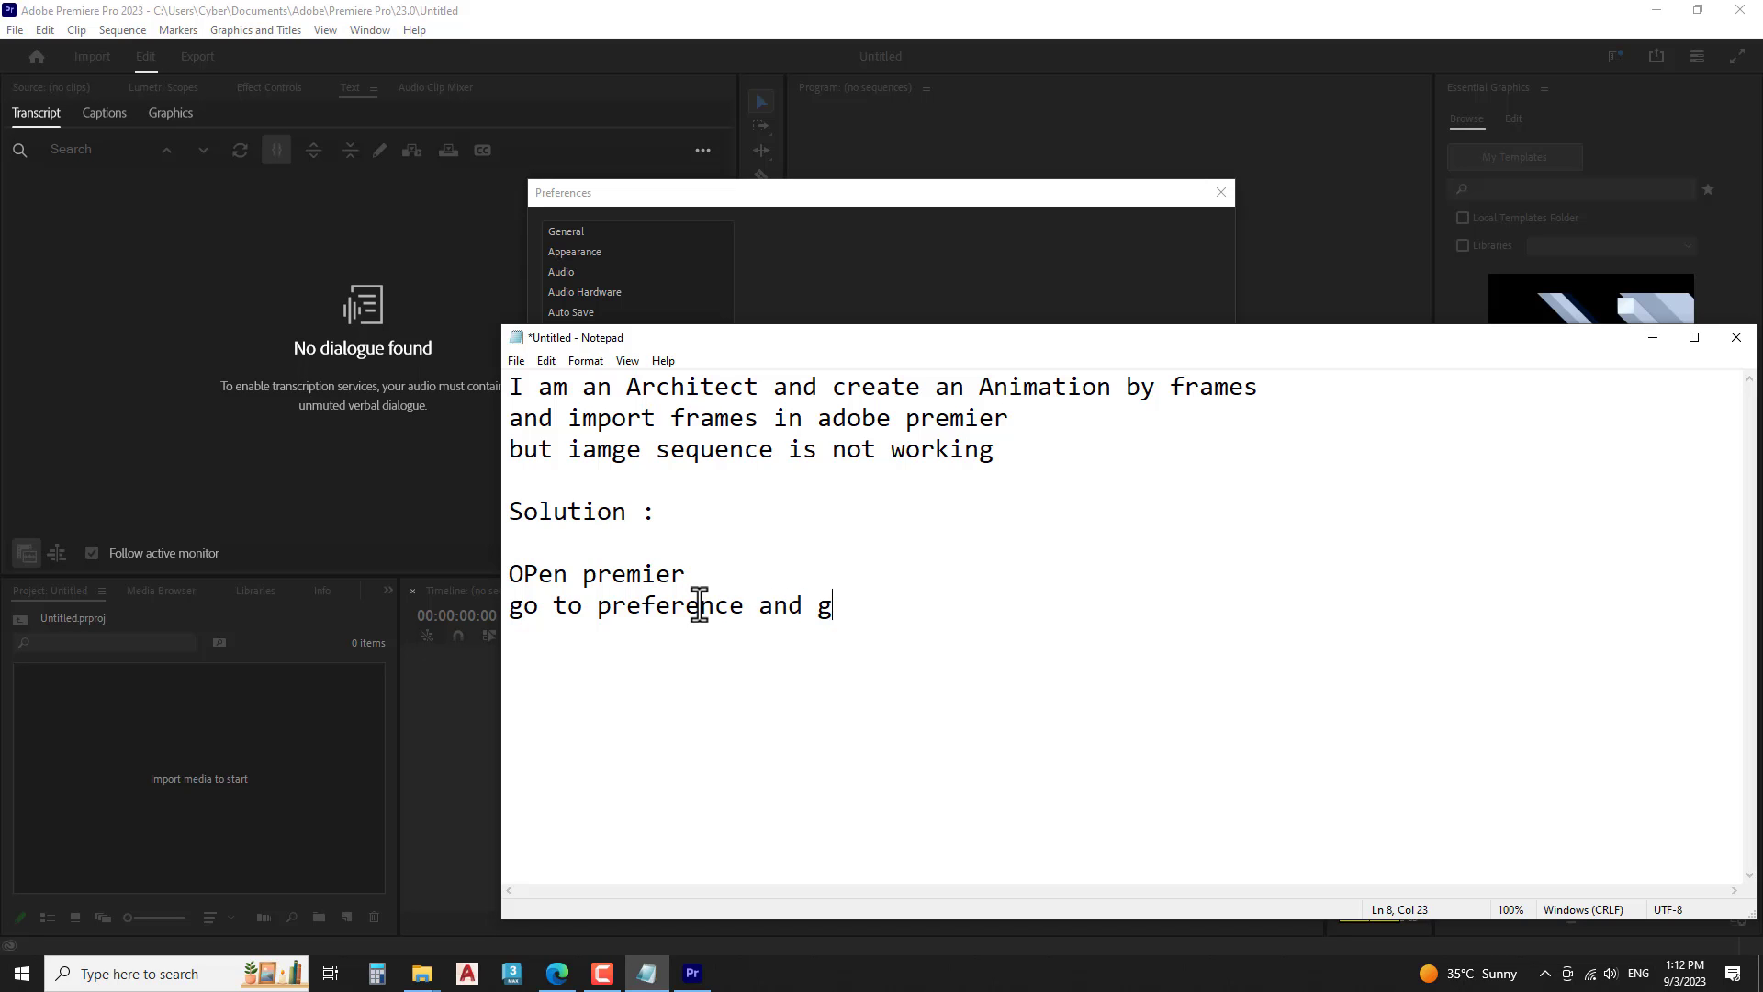
text(o to timeline)
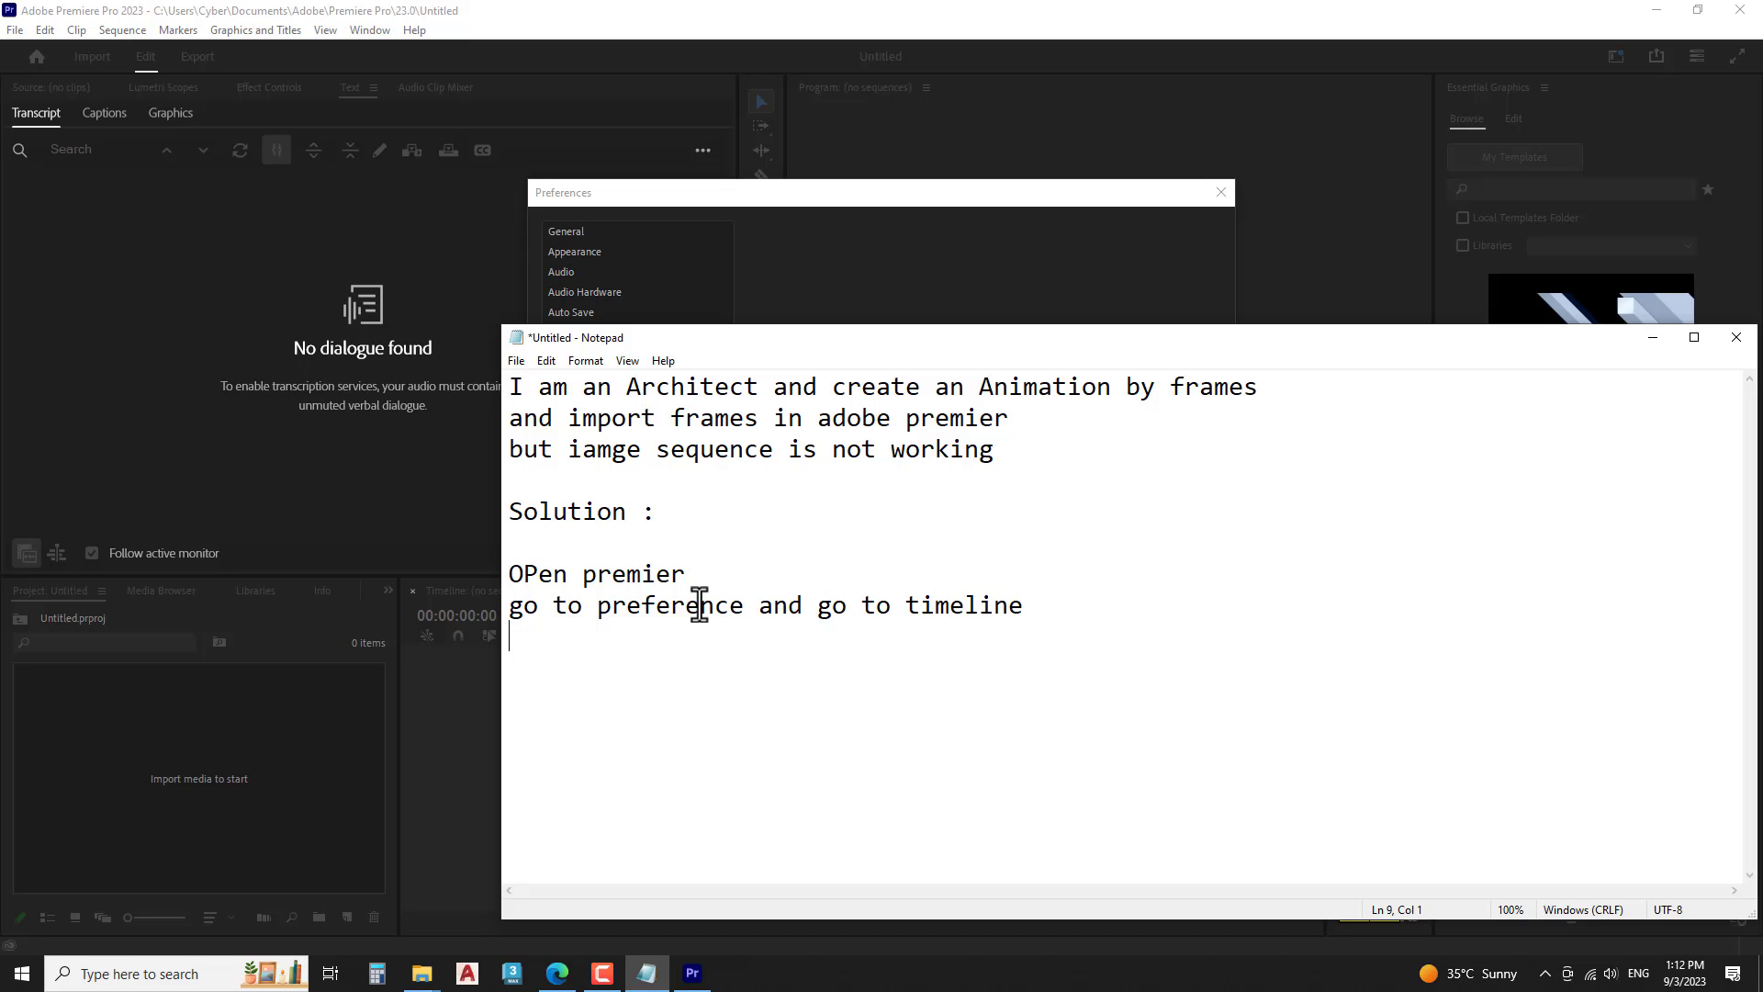
- Show the Timeline preferences page and select the 30-frame Video Transition Default Duration field
click(795, 195)
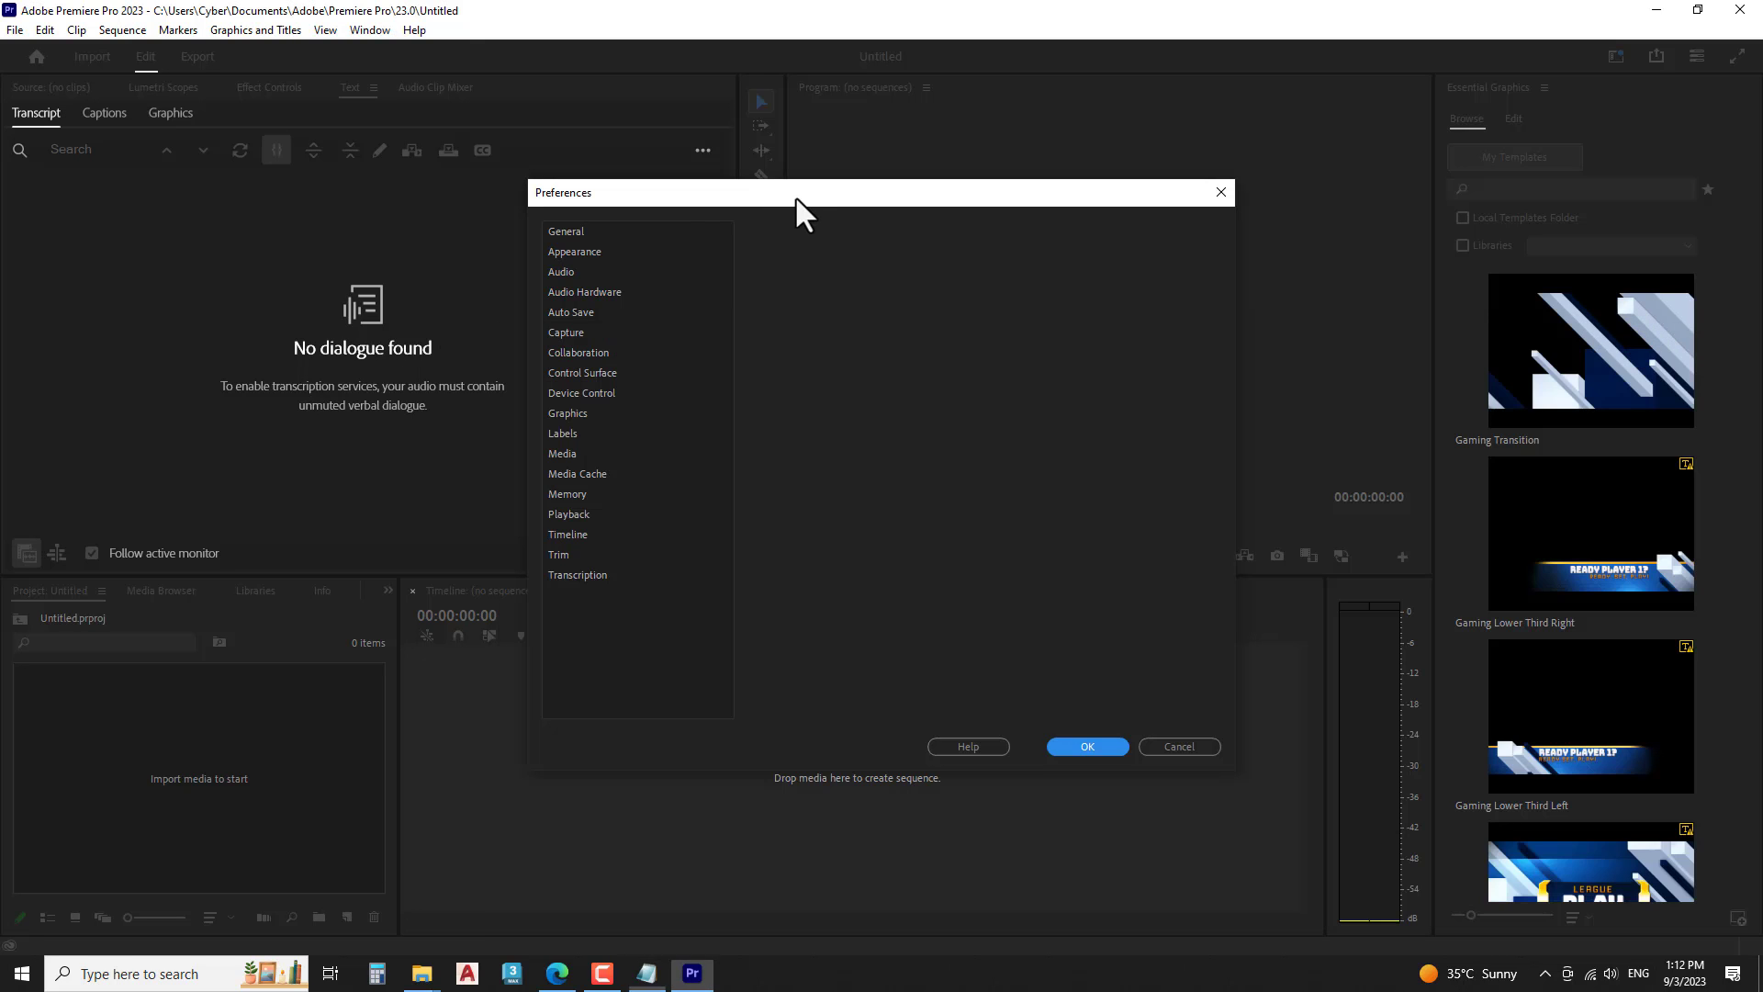
click(566, 532)
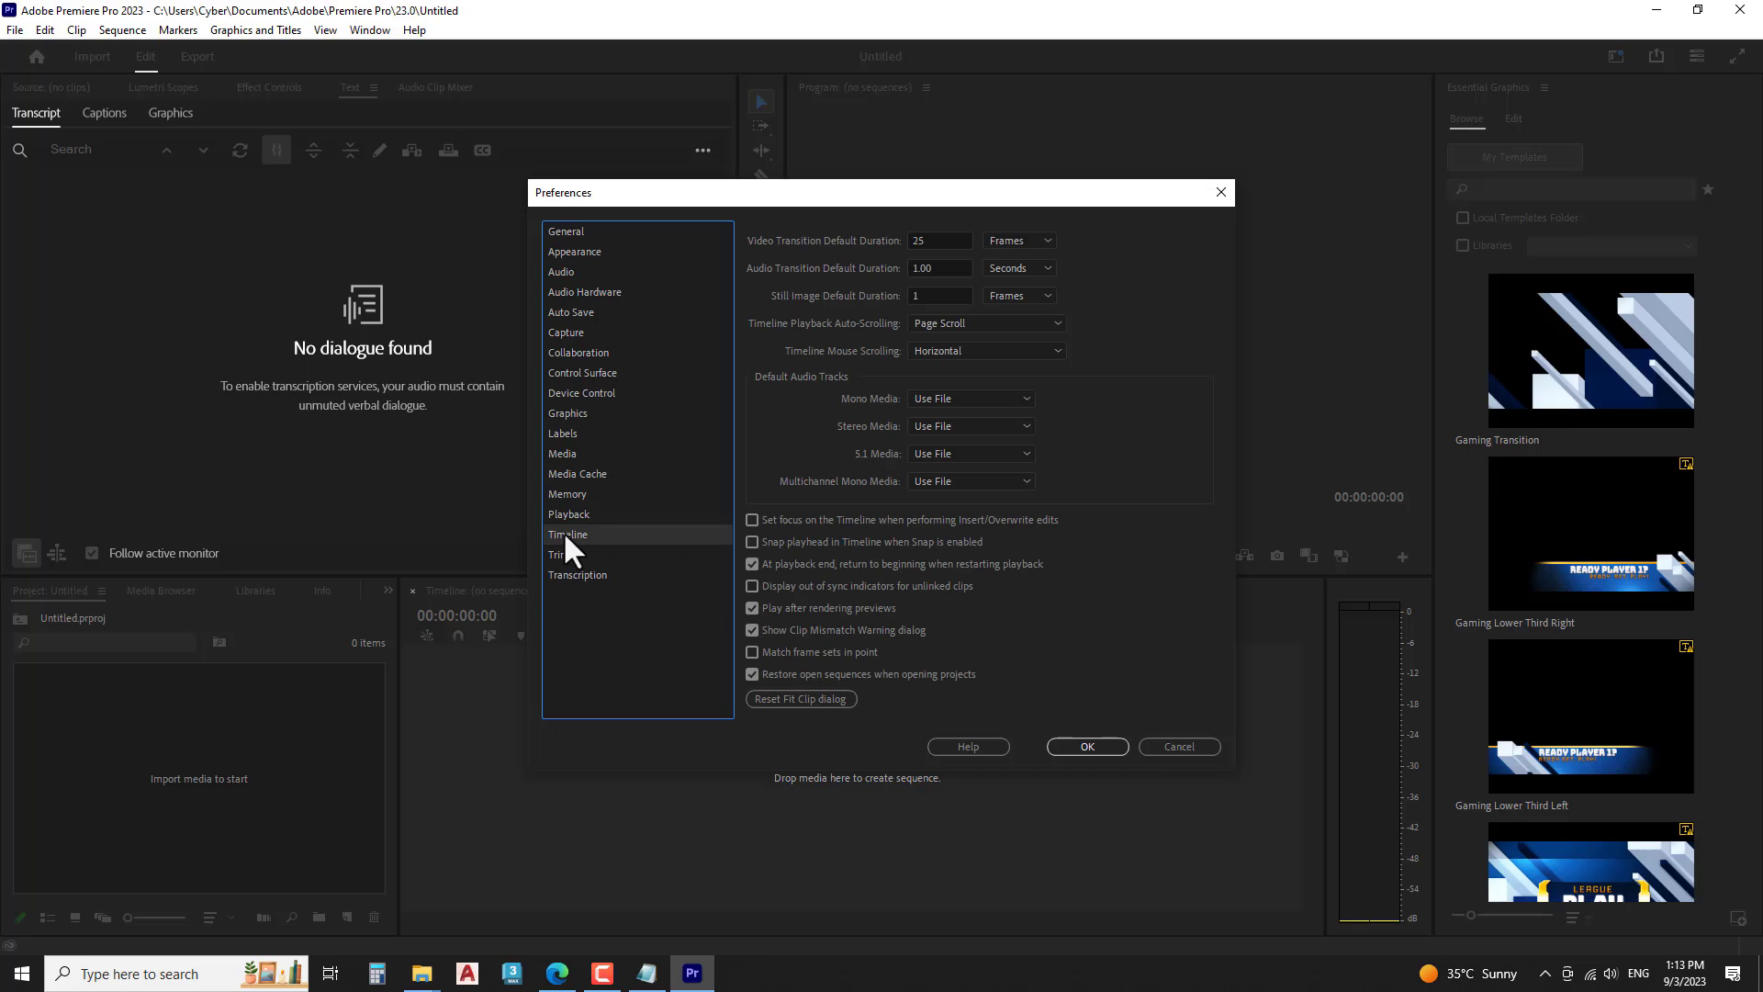
click(909, 240)
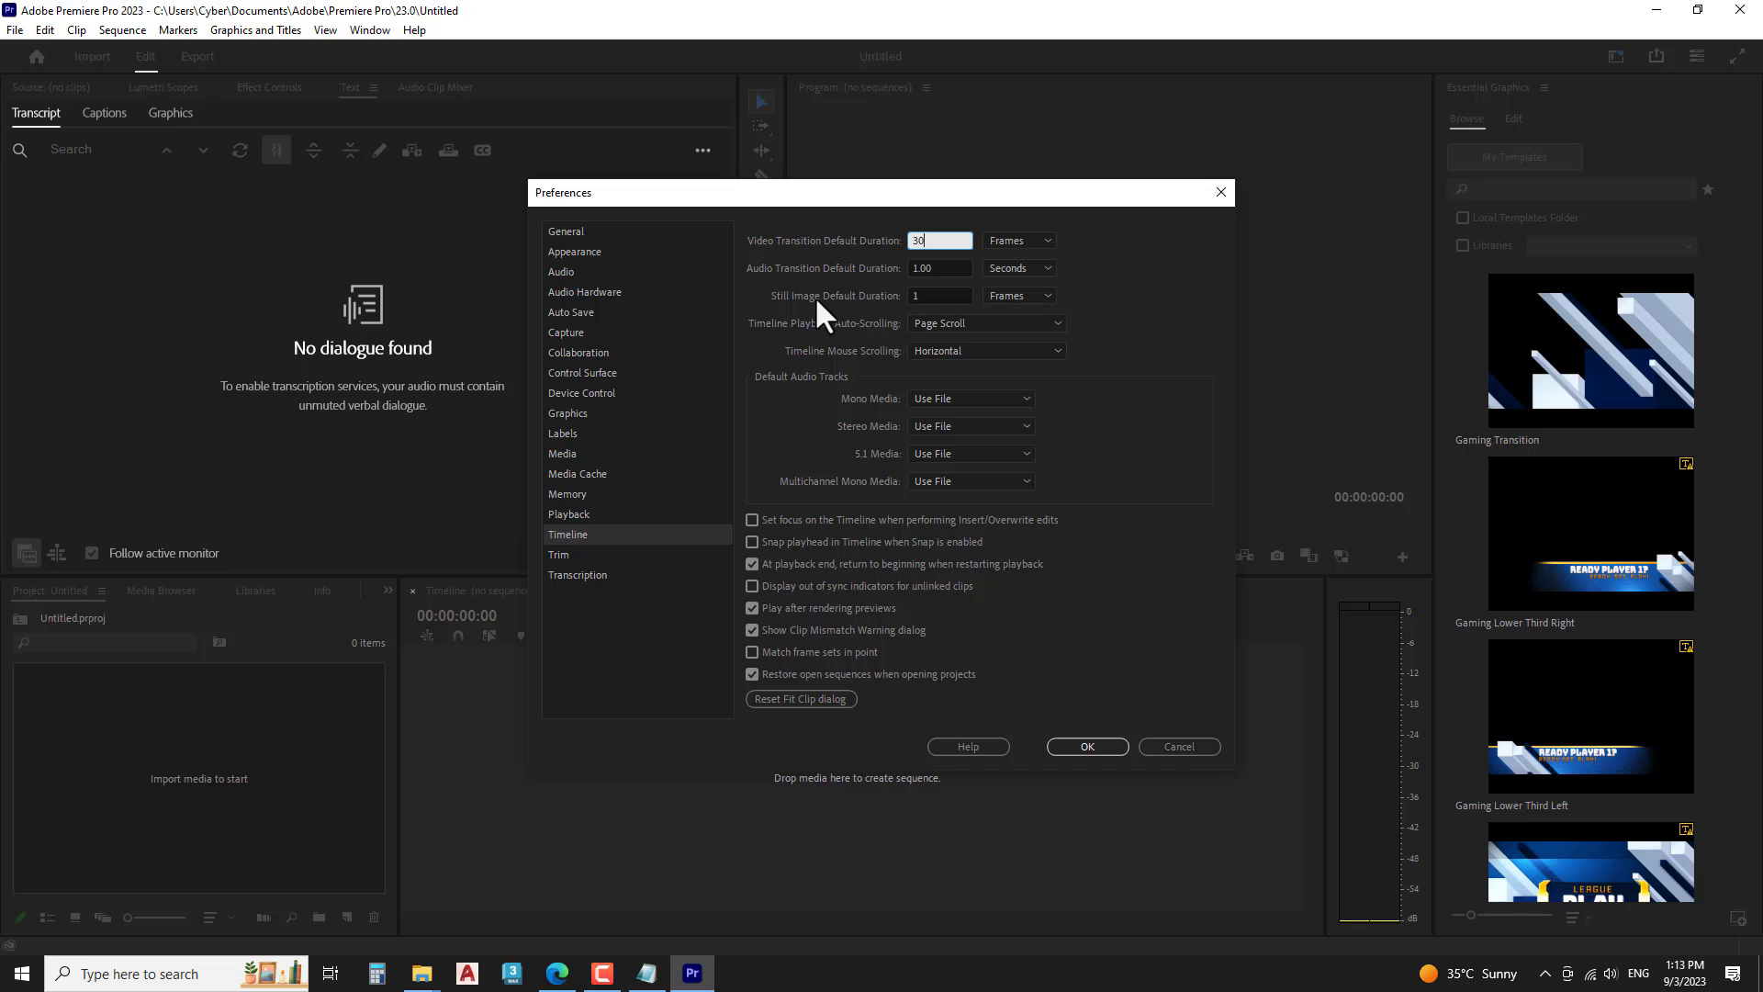
- Note to match default duration to the 30 fps scene and set still image duration to 1/frame
click(646, 973)
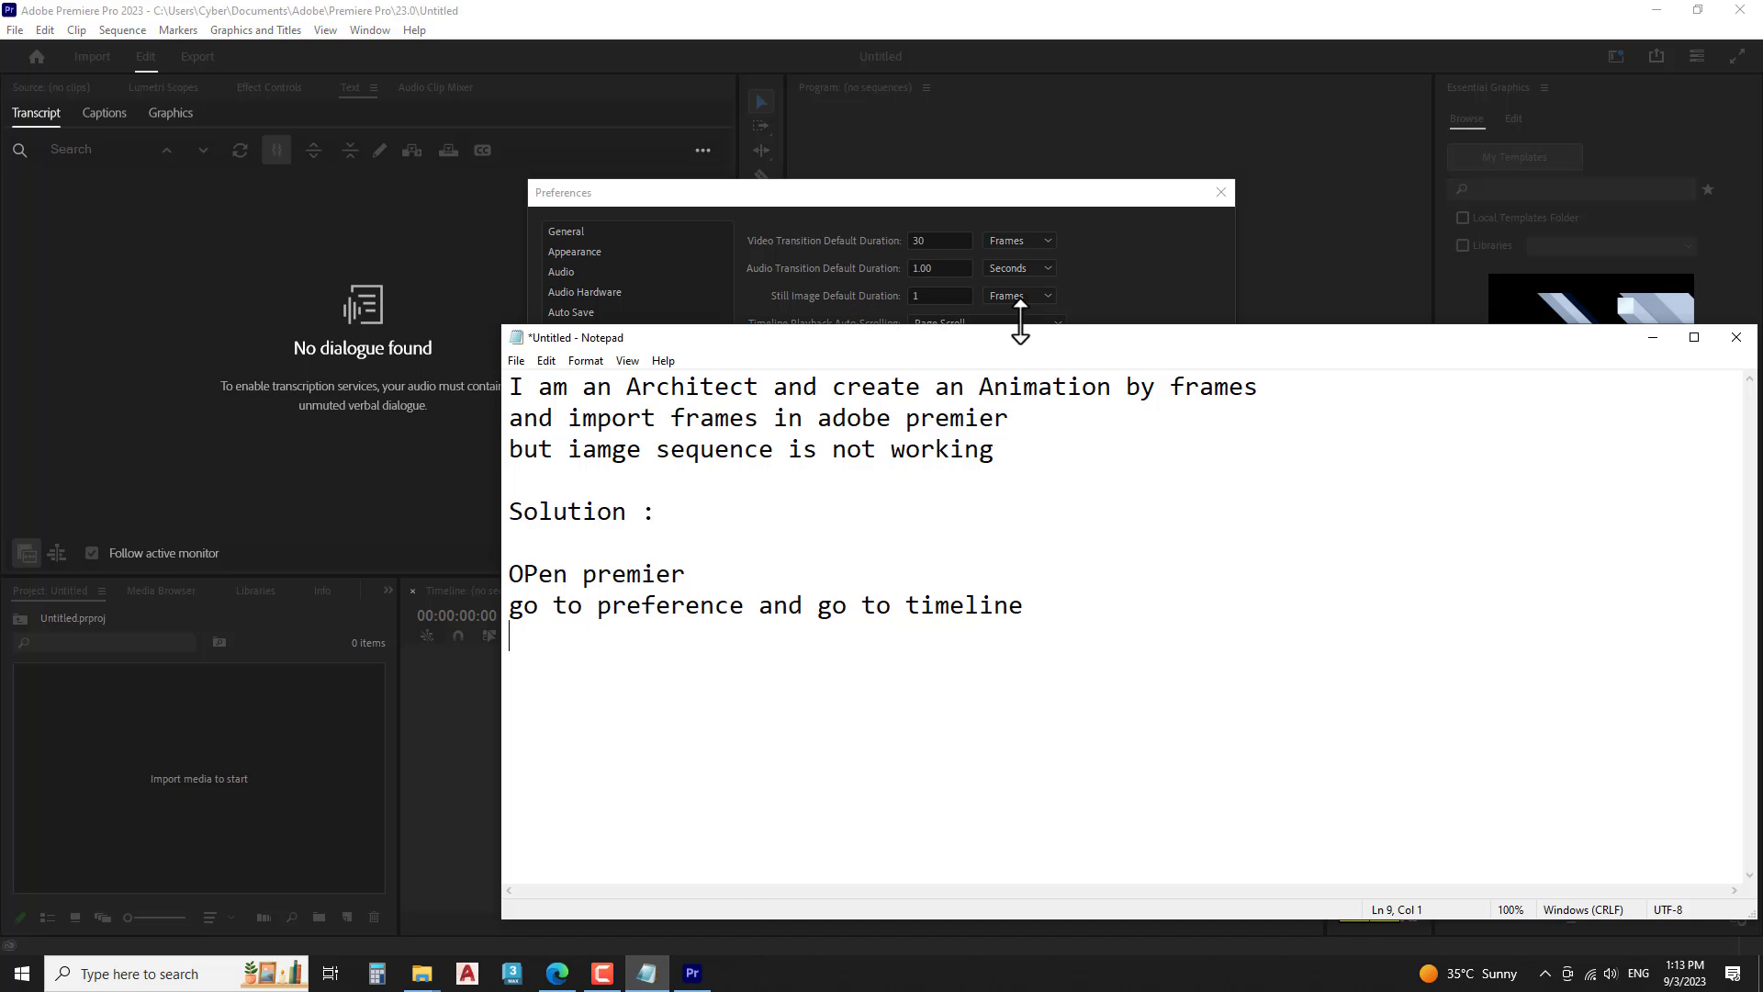
drag(1018, 340, 946, 429)
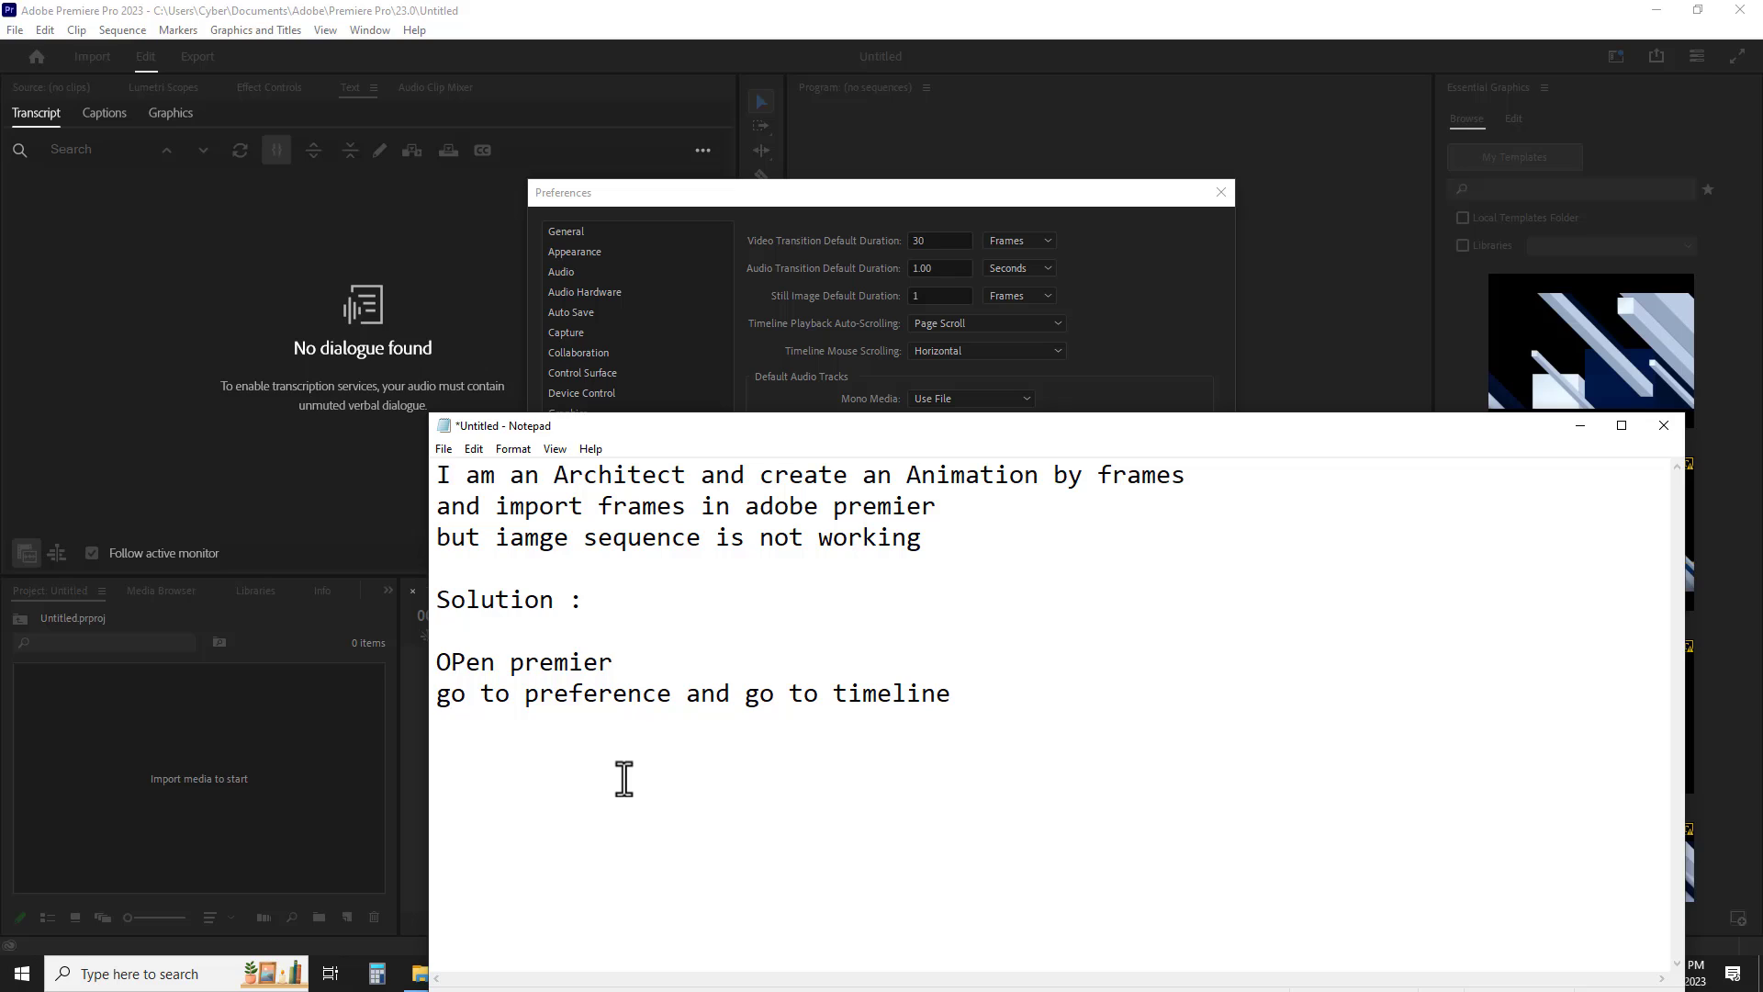
text(Def)
text(ault your )
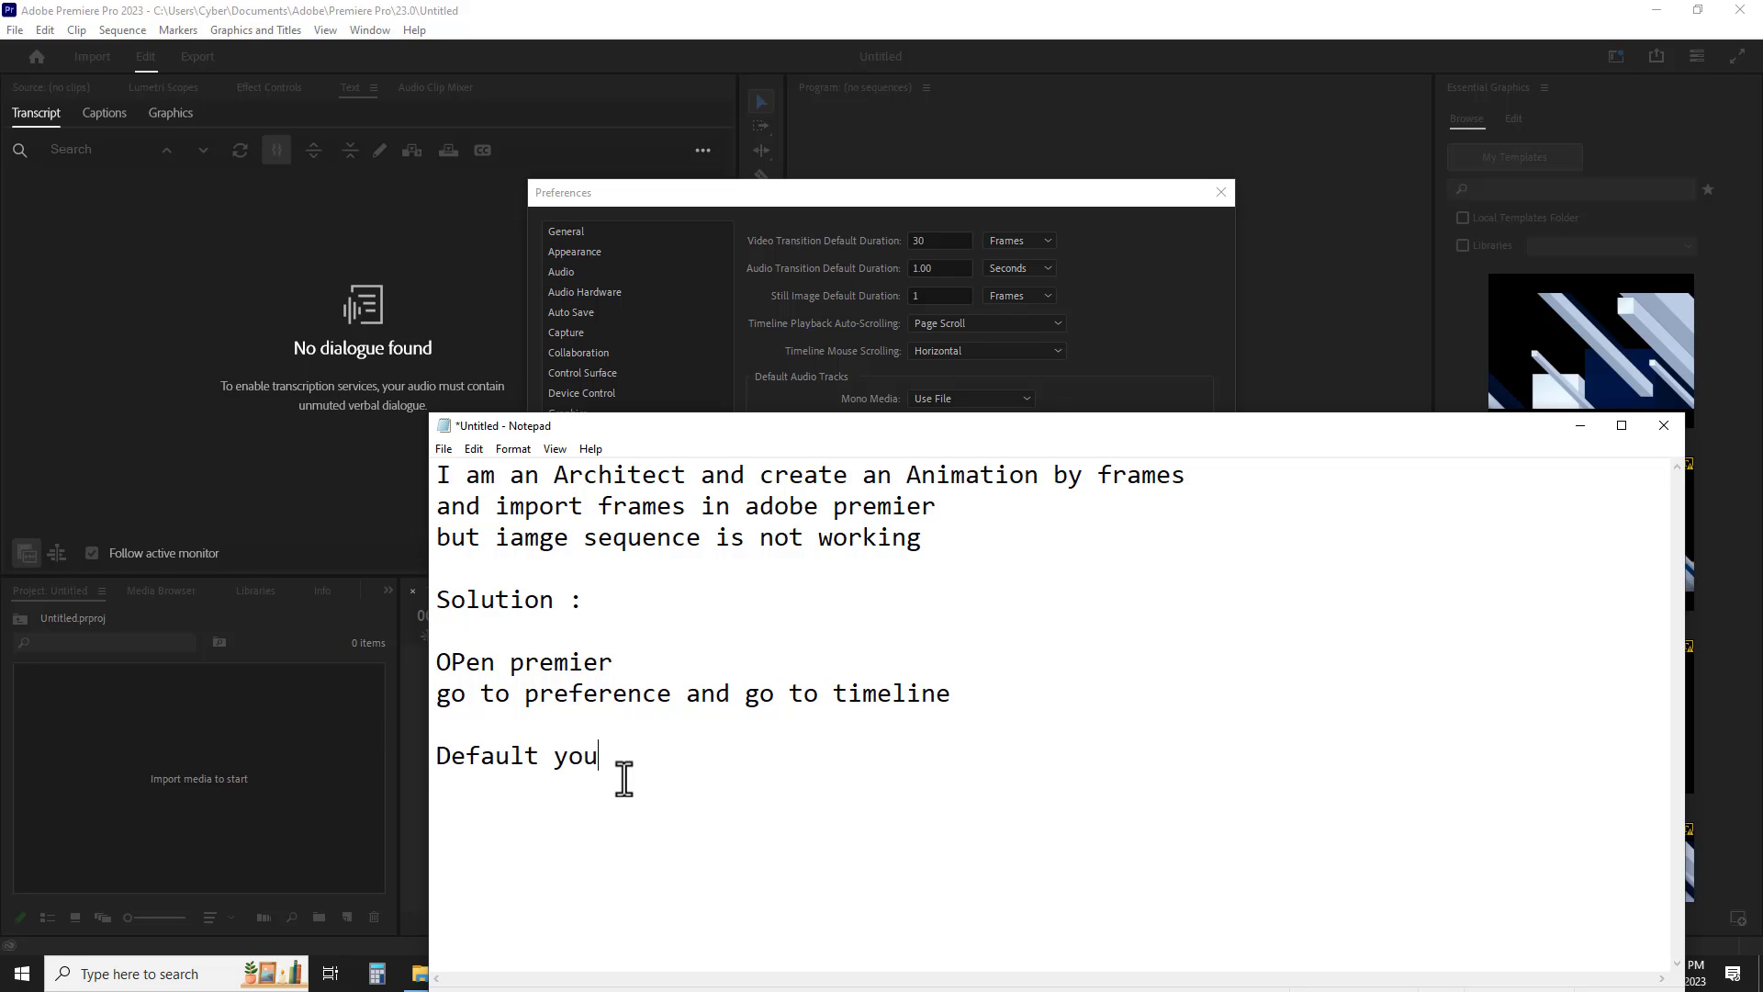
text(duratoin)
key(BackSpace)
key(BackSpace)
text(ion)
text( as per scene)
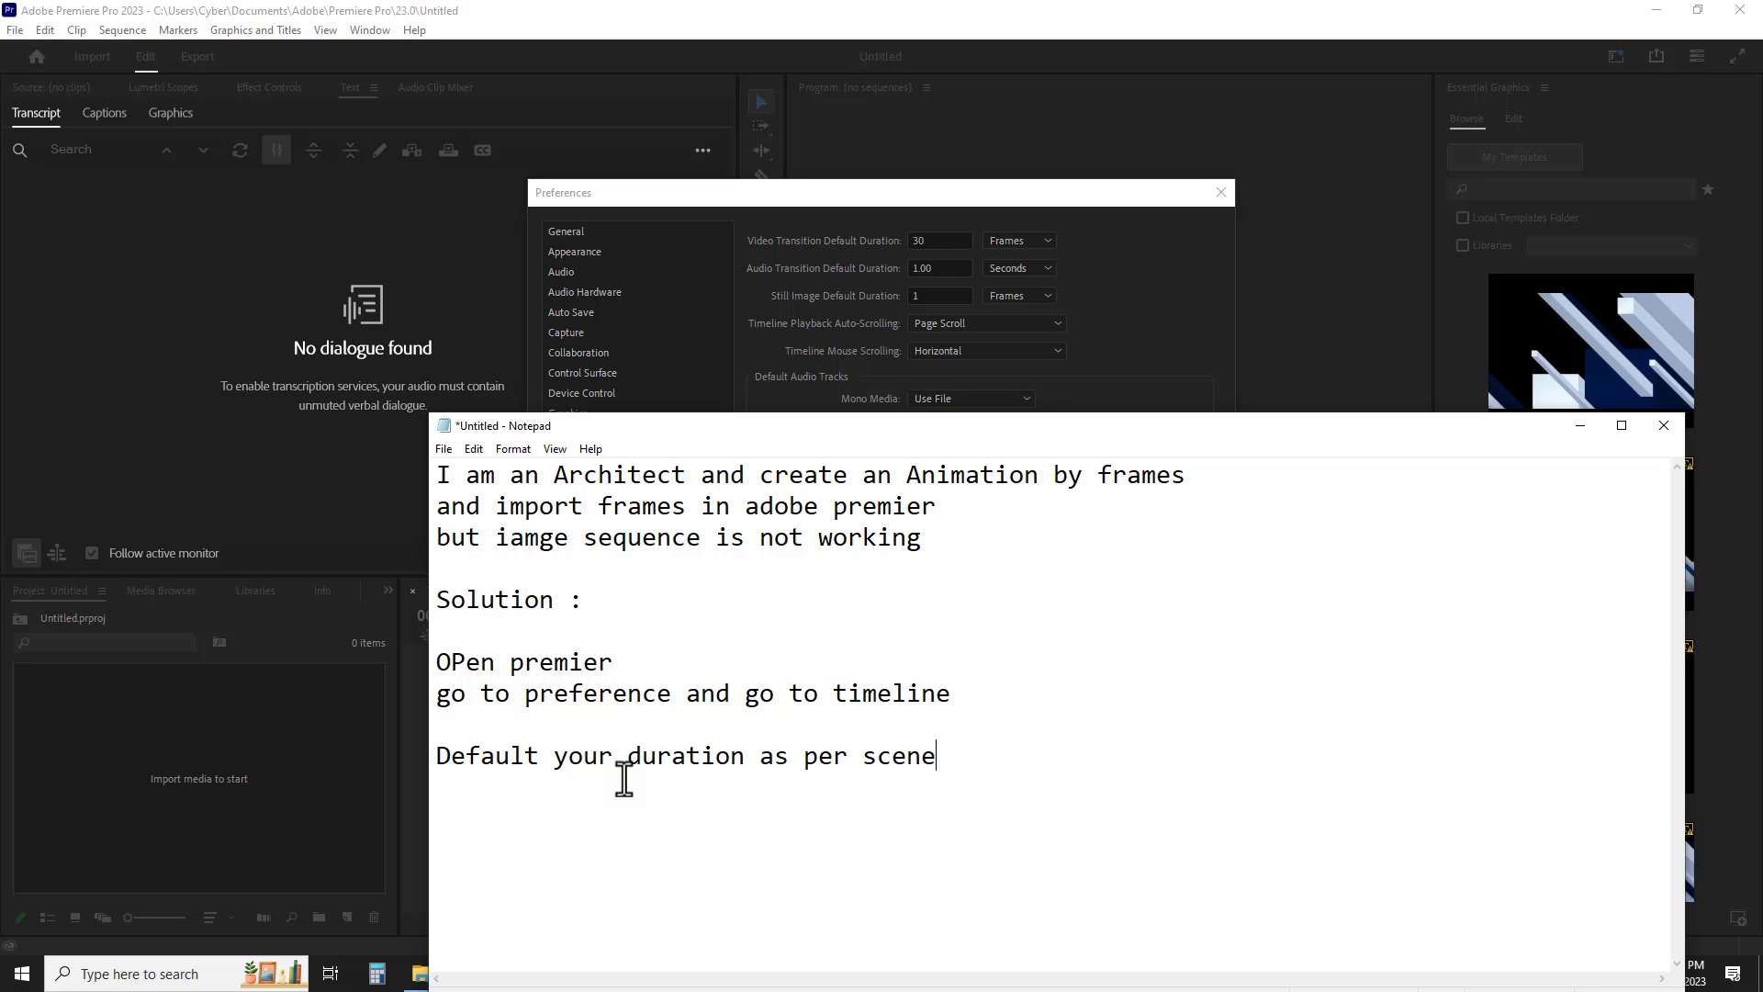
text(my sc)
text(ene is set )
text(to 30 fps)
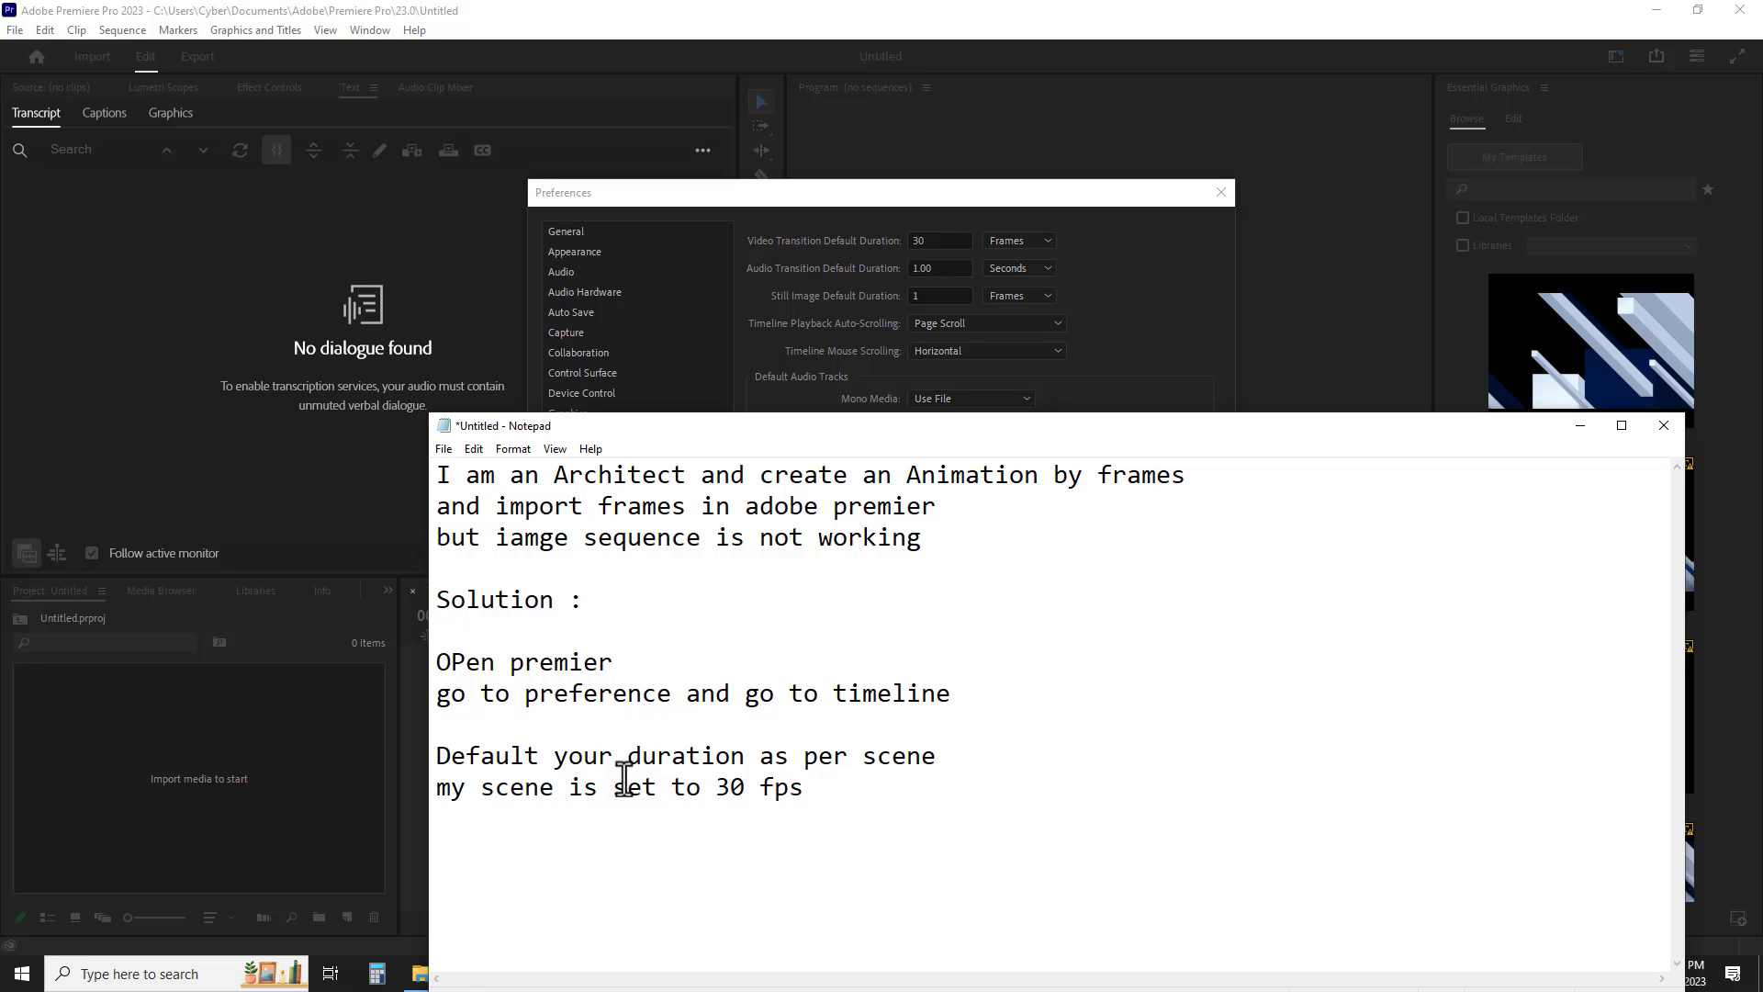
text(and )
text(set )
text(stillimage)
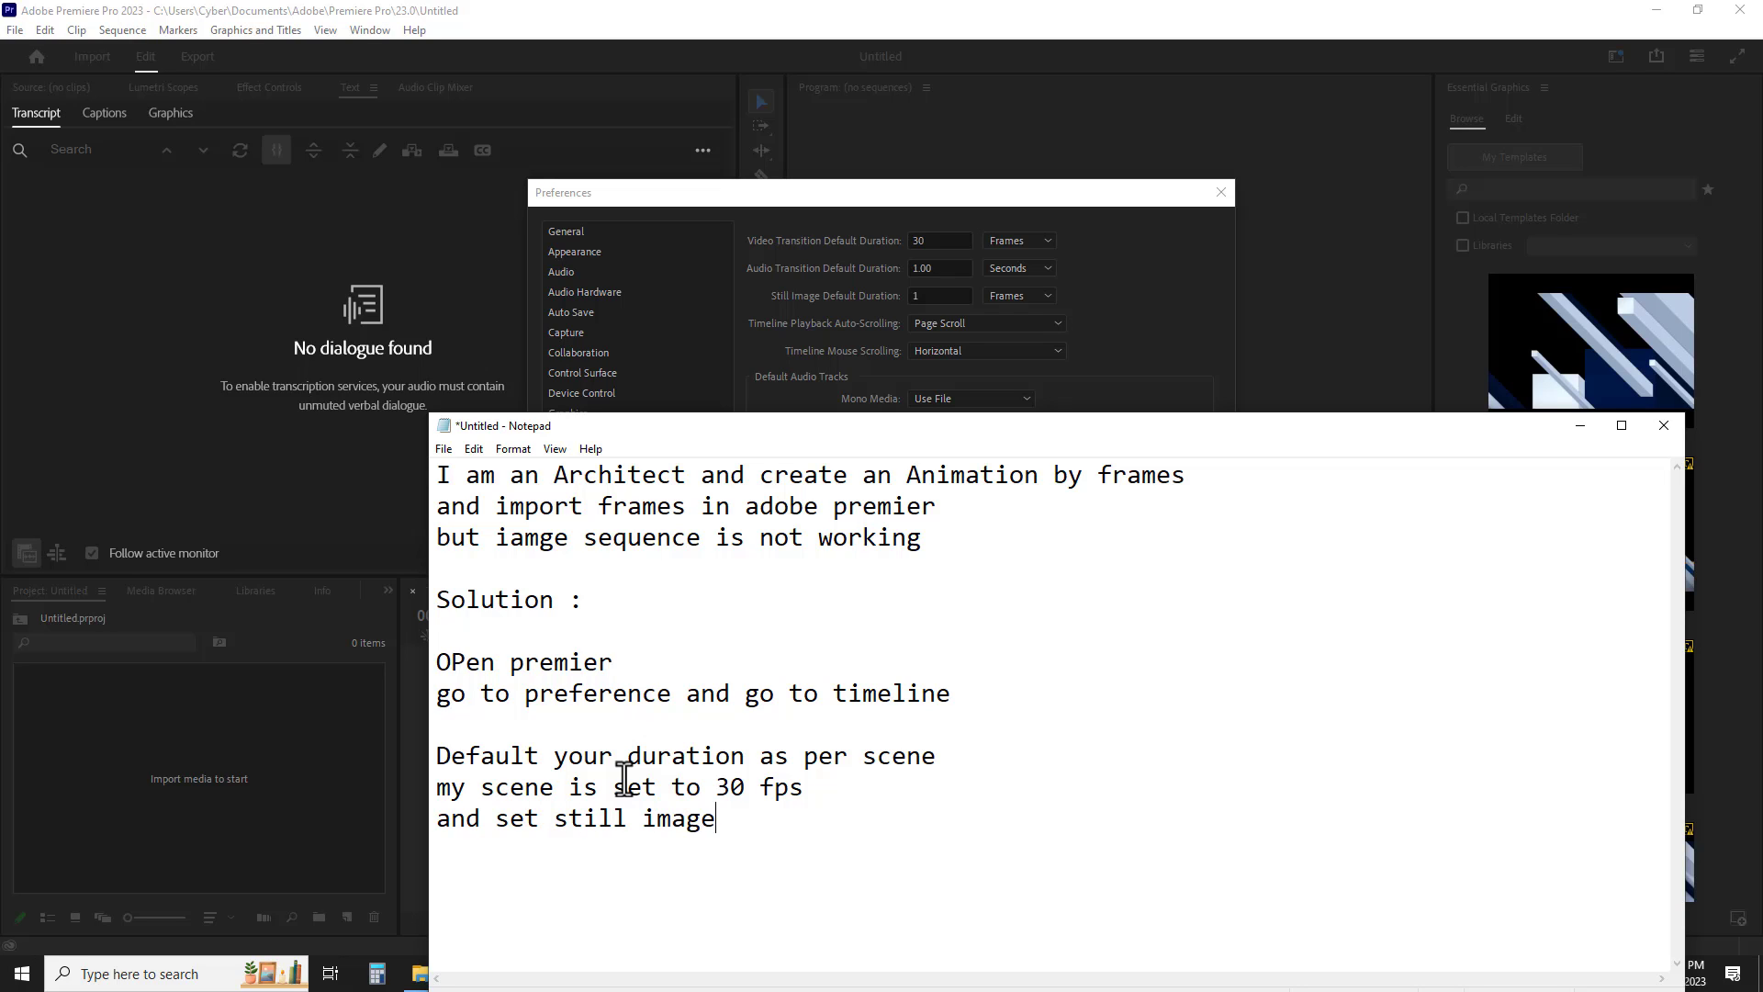
text( dega)
key(BackSpace)
key(BackSpace)
text(f)
text(ault durat)
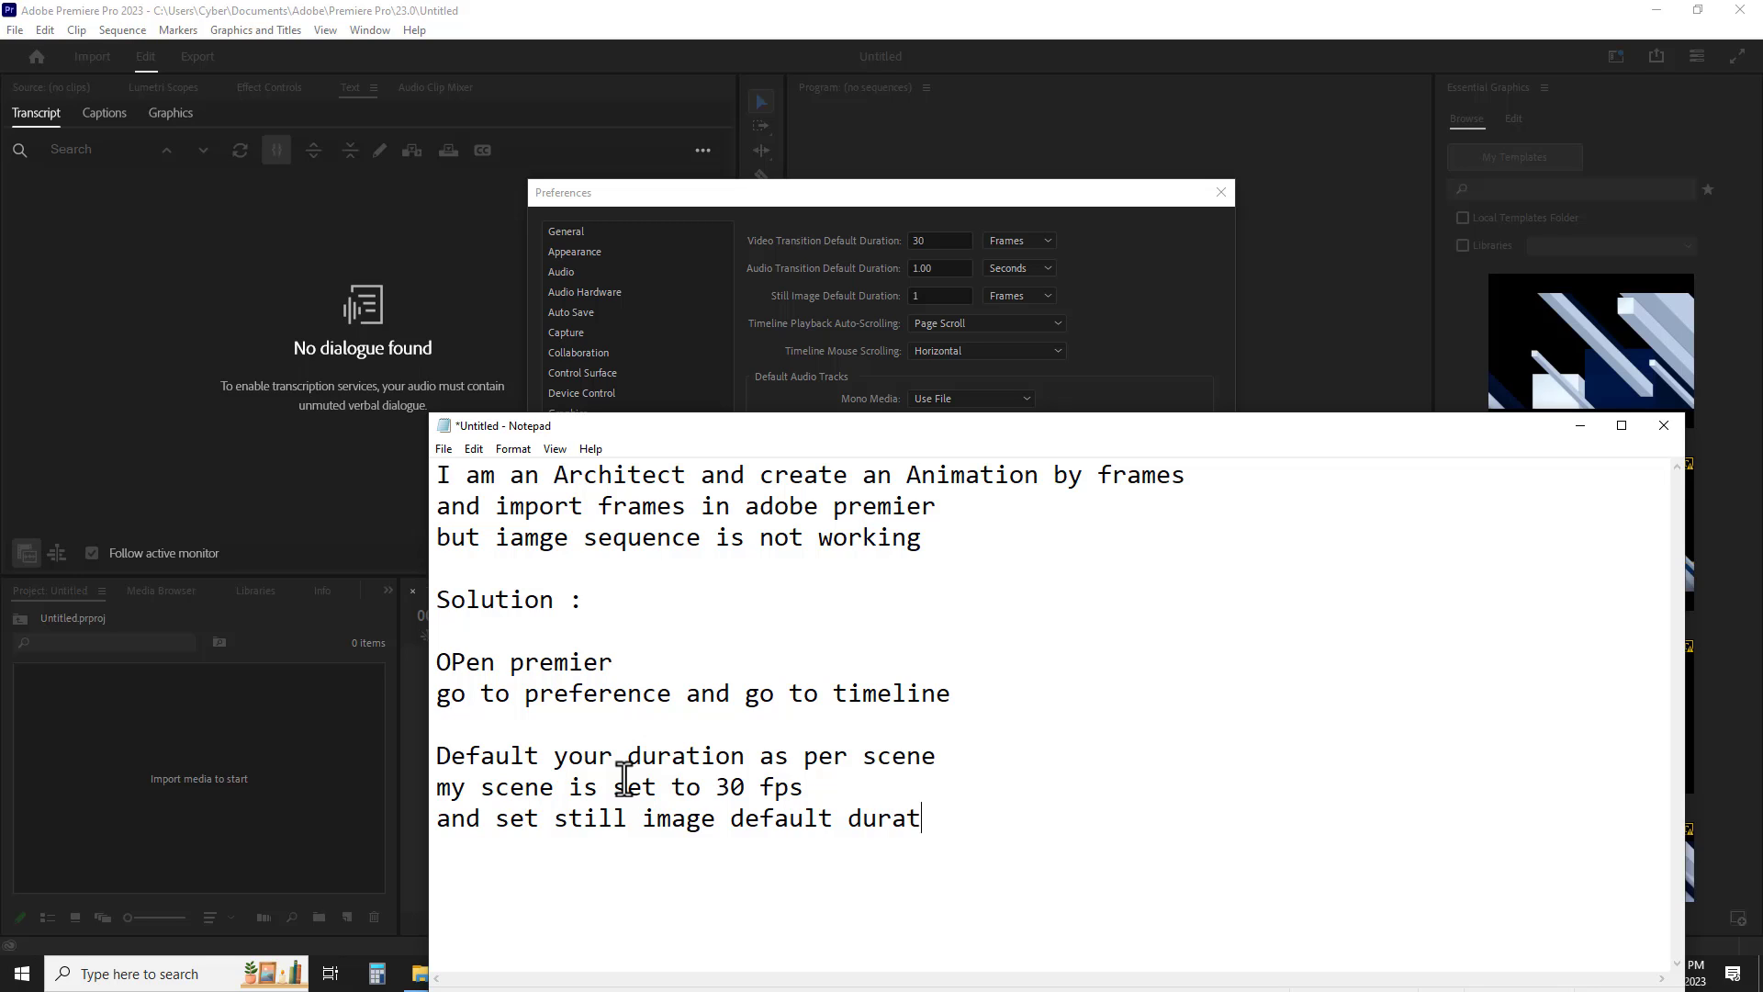
text(ion to 1/)
text(frame)
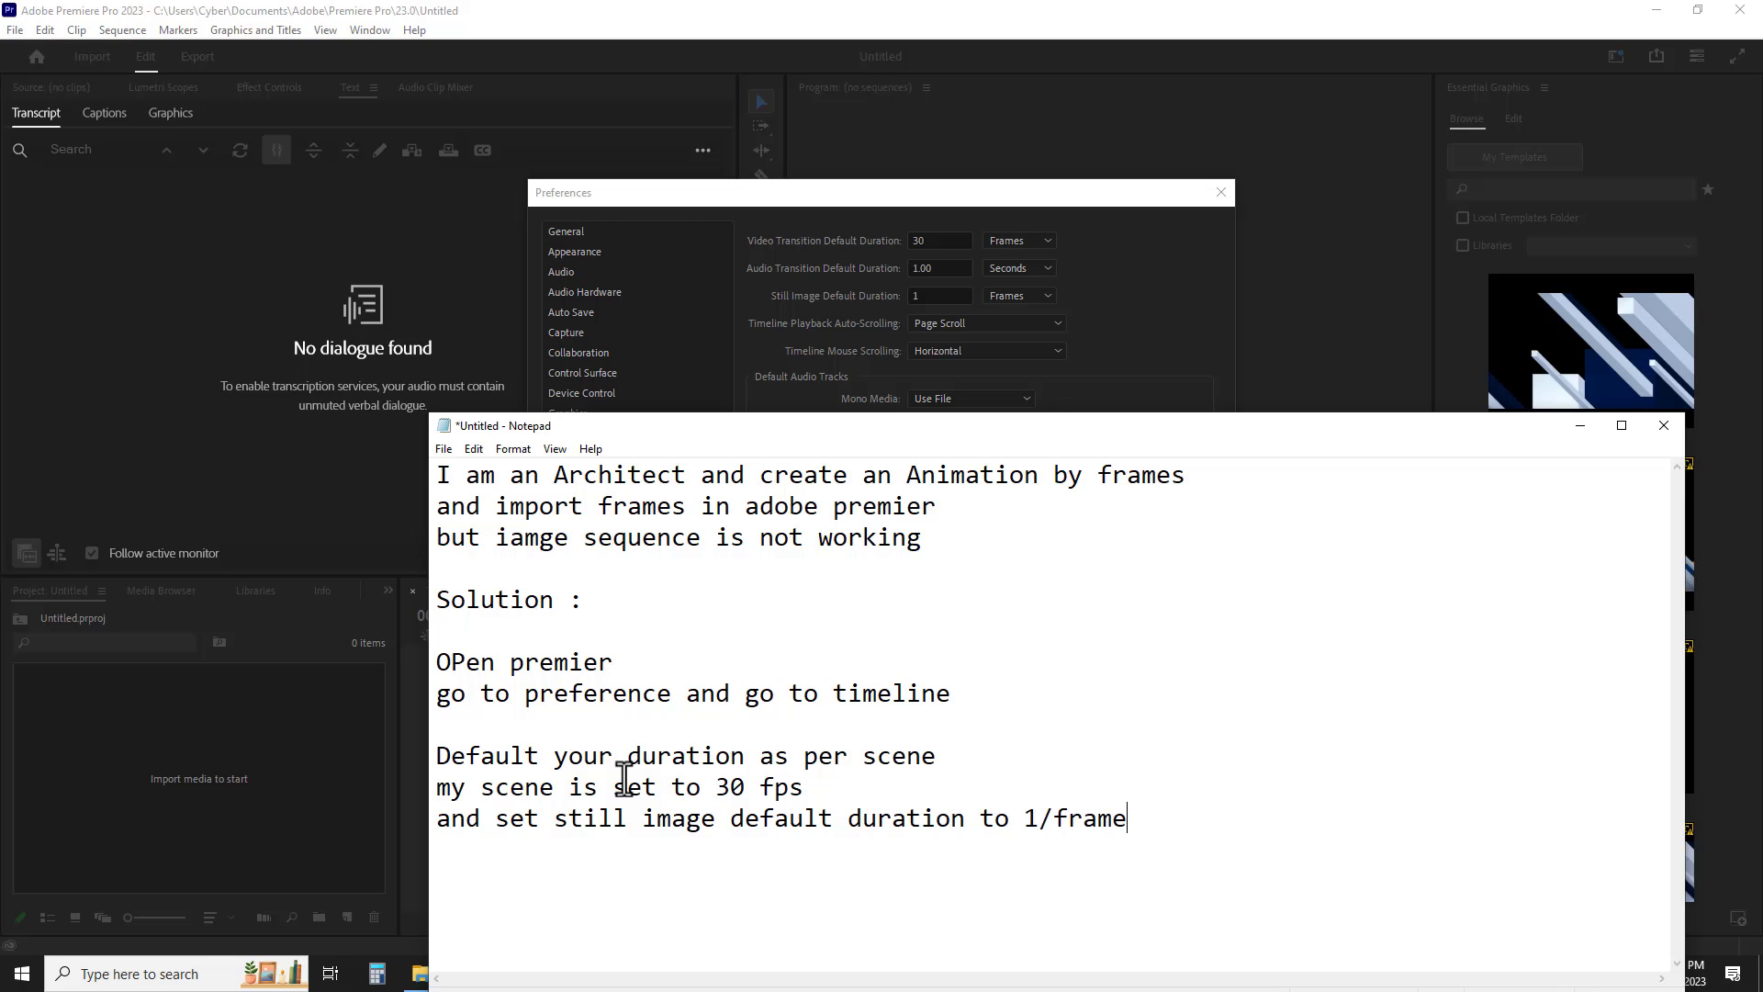
- Keep Still Image Default Duration in Frames and confirm the preferences with OK
click(1125, 255)
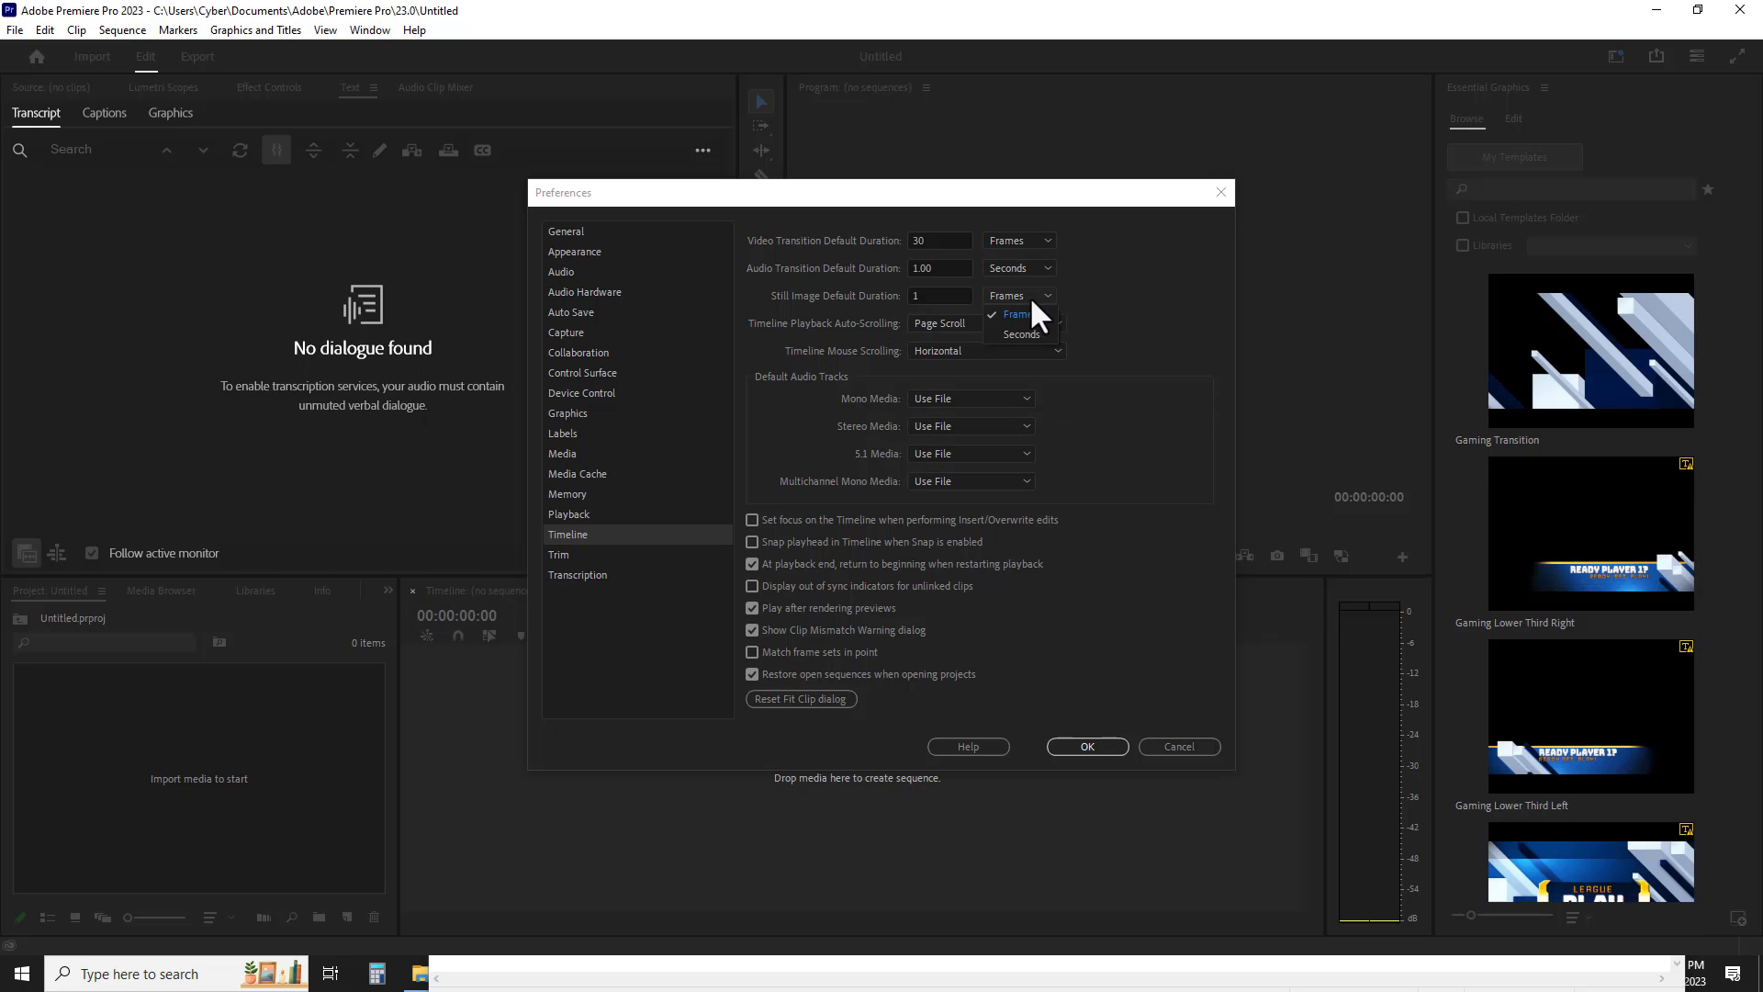
click(1019, 314)
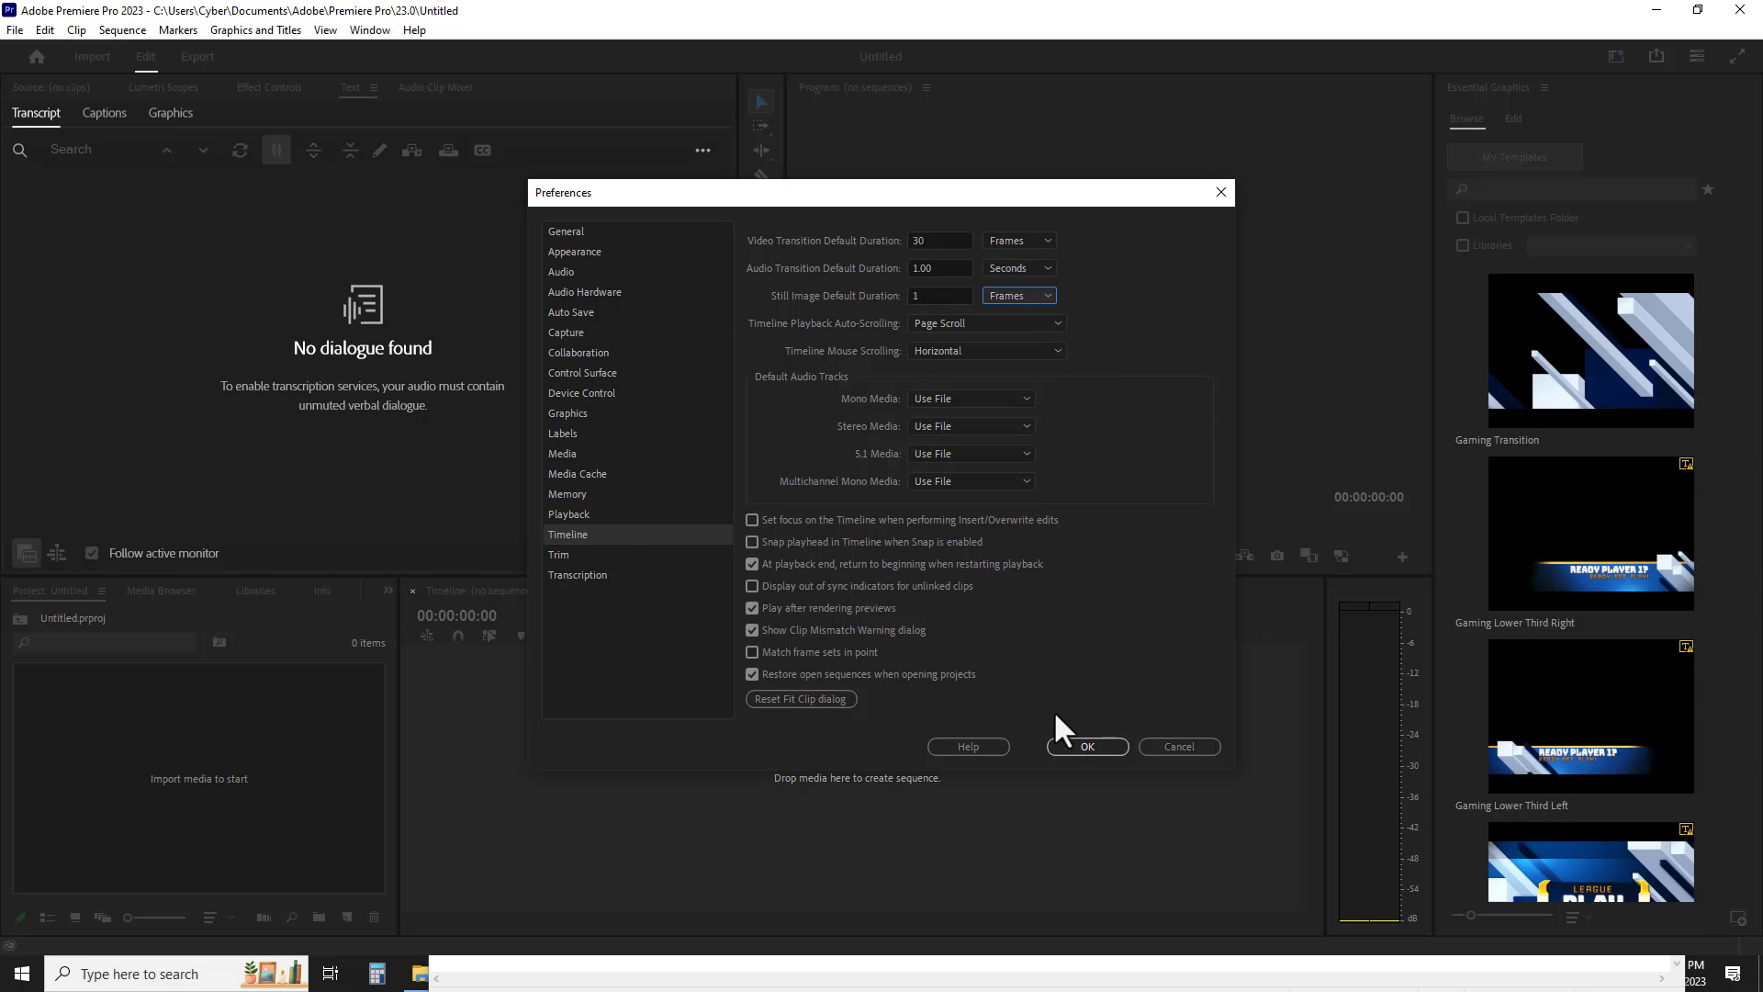
click(1081, 744)
- Import every frame image in ANIMATION\3, selected with Ctrl+A, into the project
right_click(311, 720)
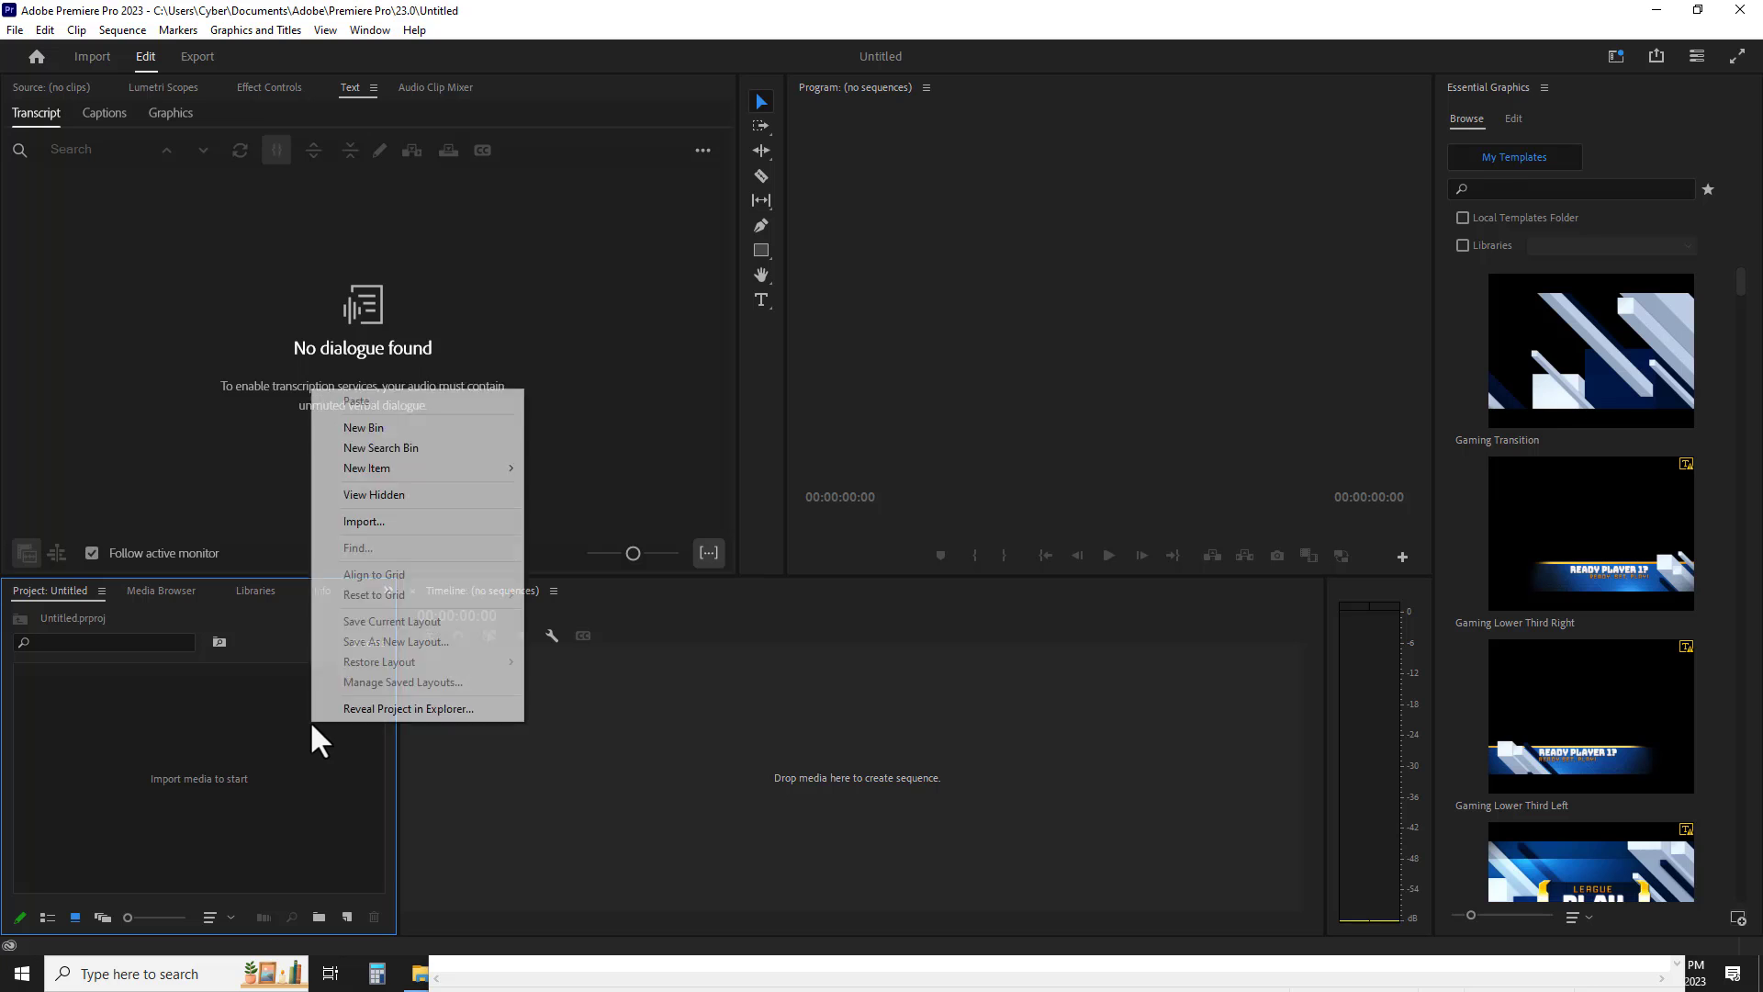
click(406, 520)
click(450, 409)
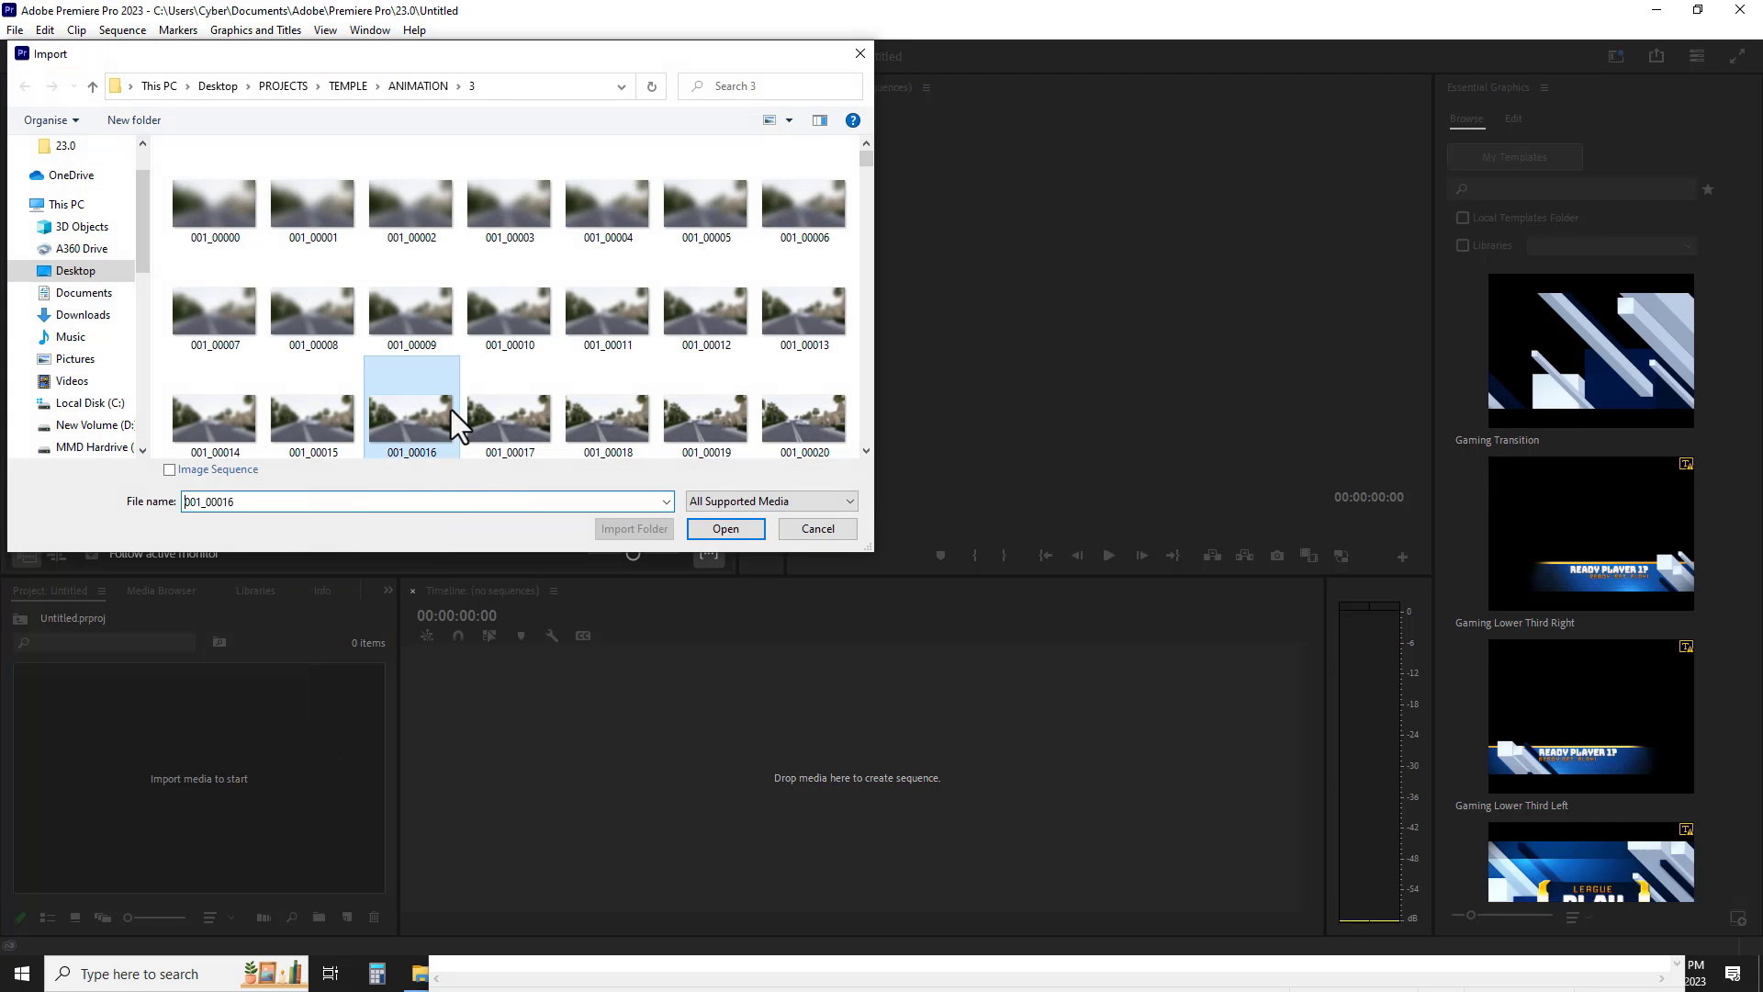
key(ctrl+a)
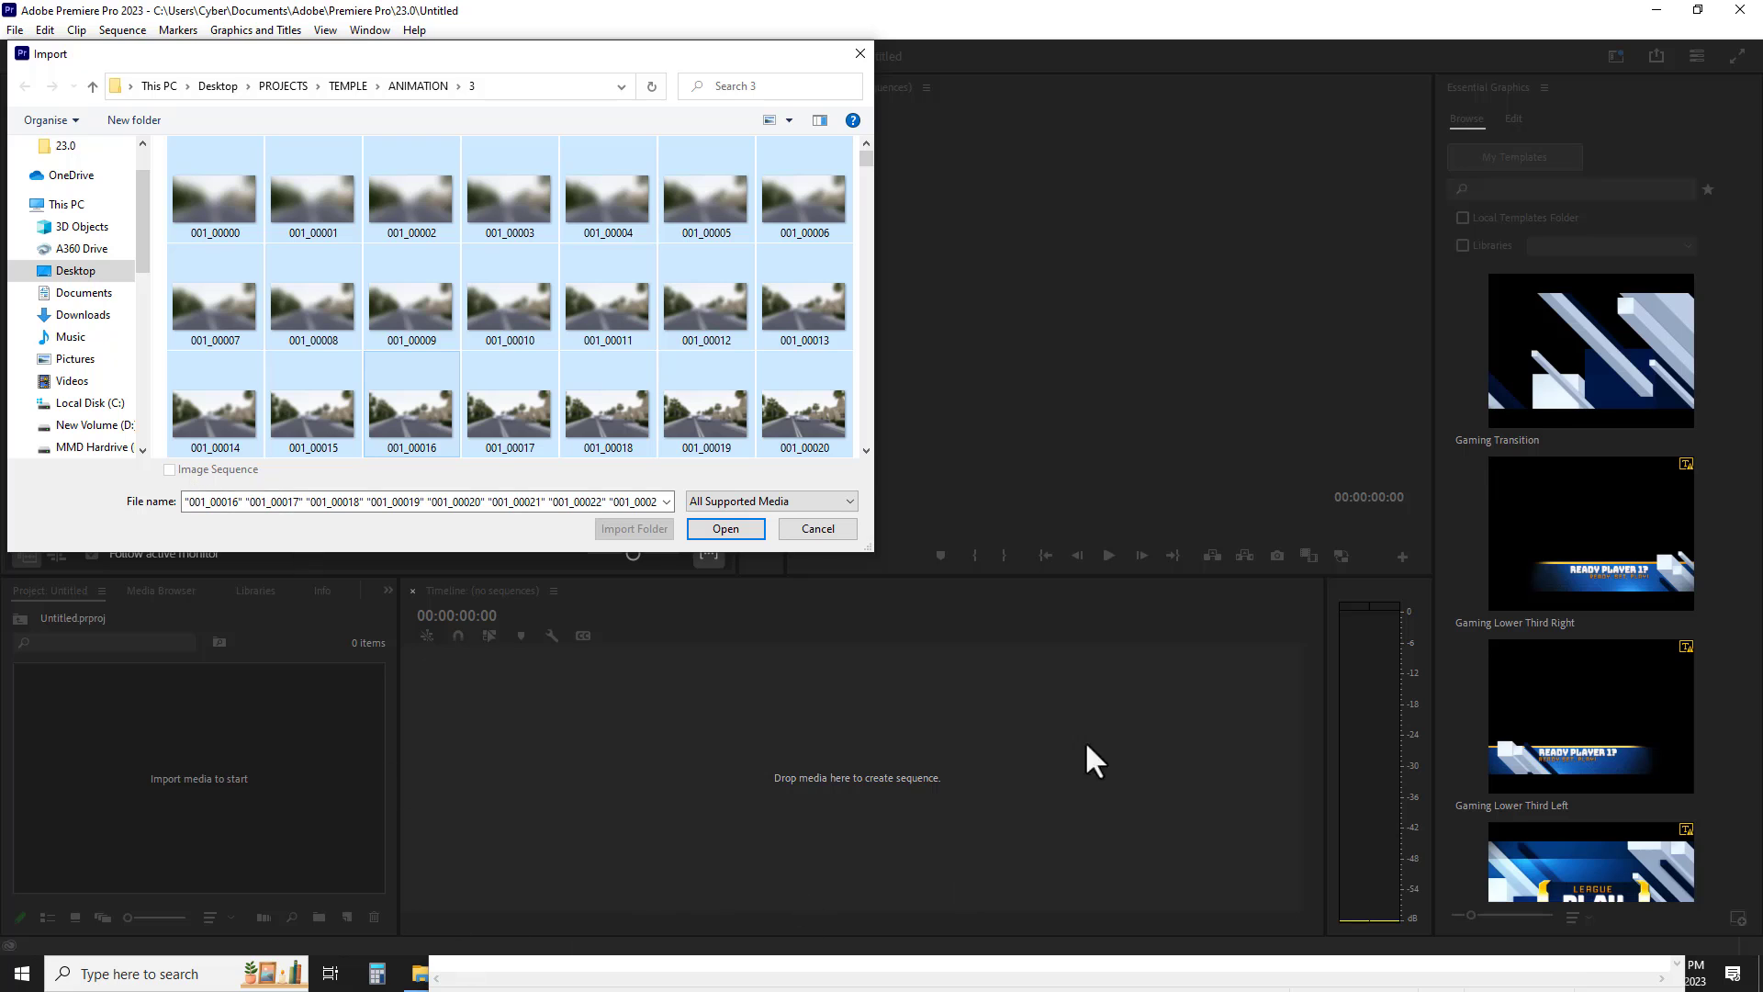
click(726, 529)
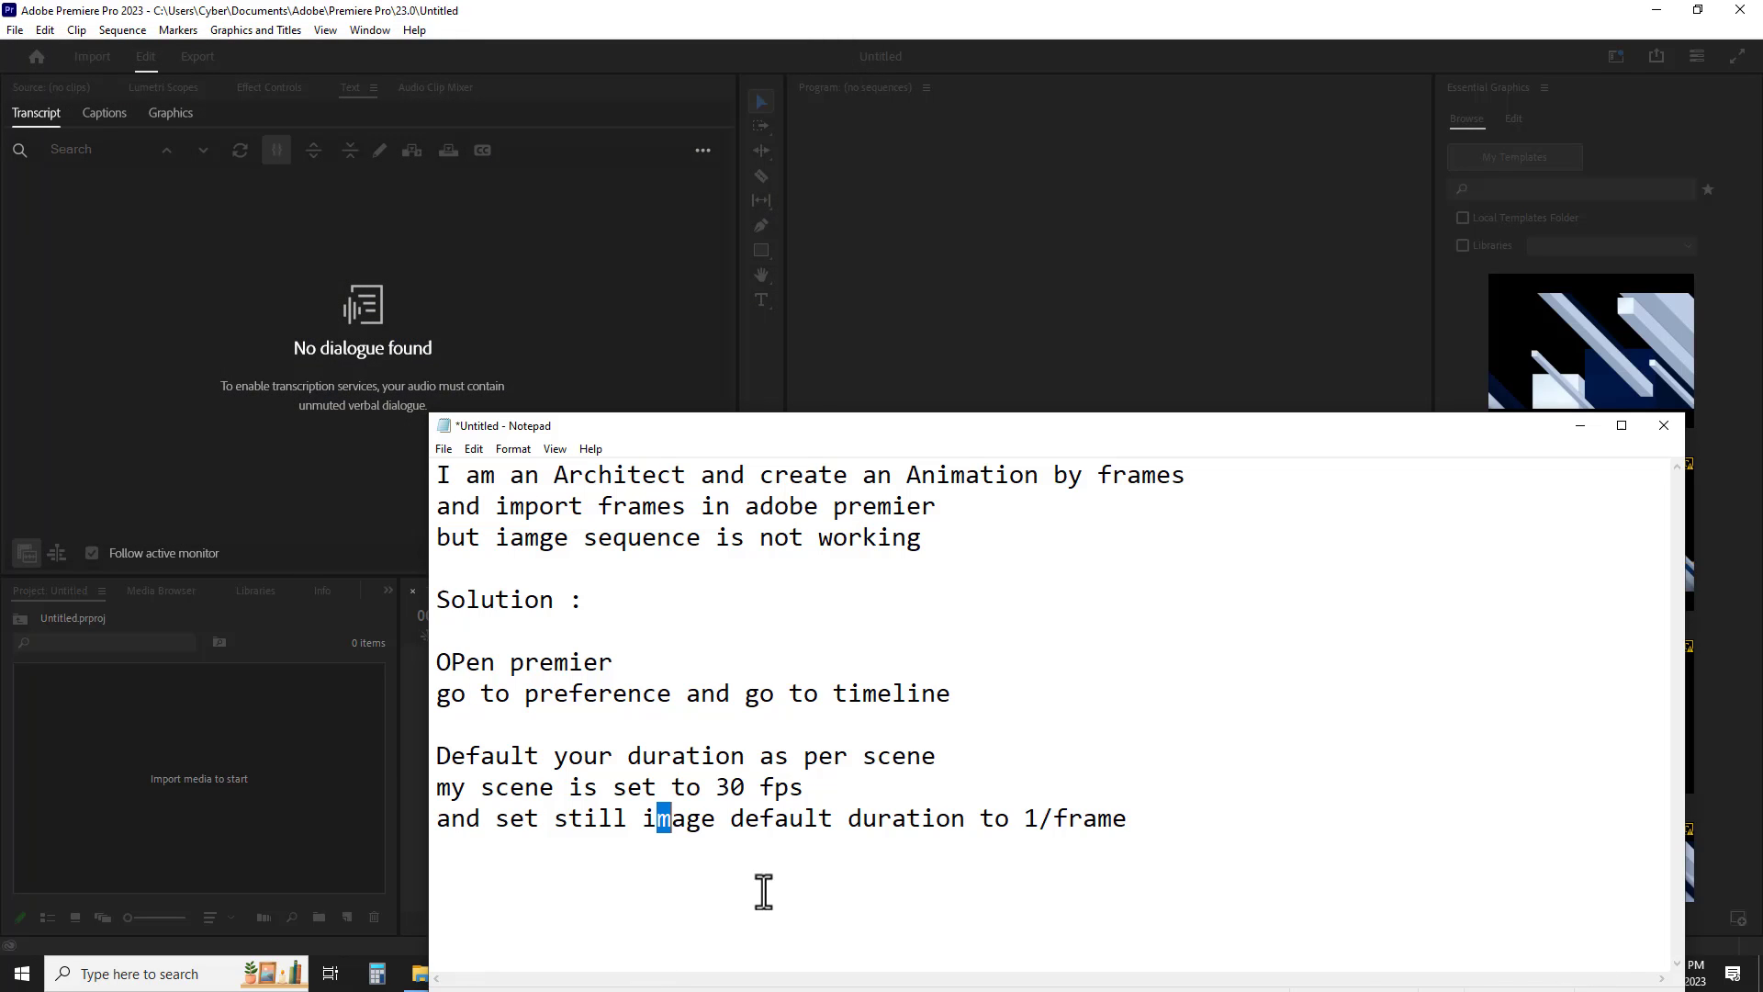
- Note that the image sequence icon isn't visible, so add the images as they are
click(1134, 826)
text(You )
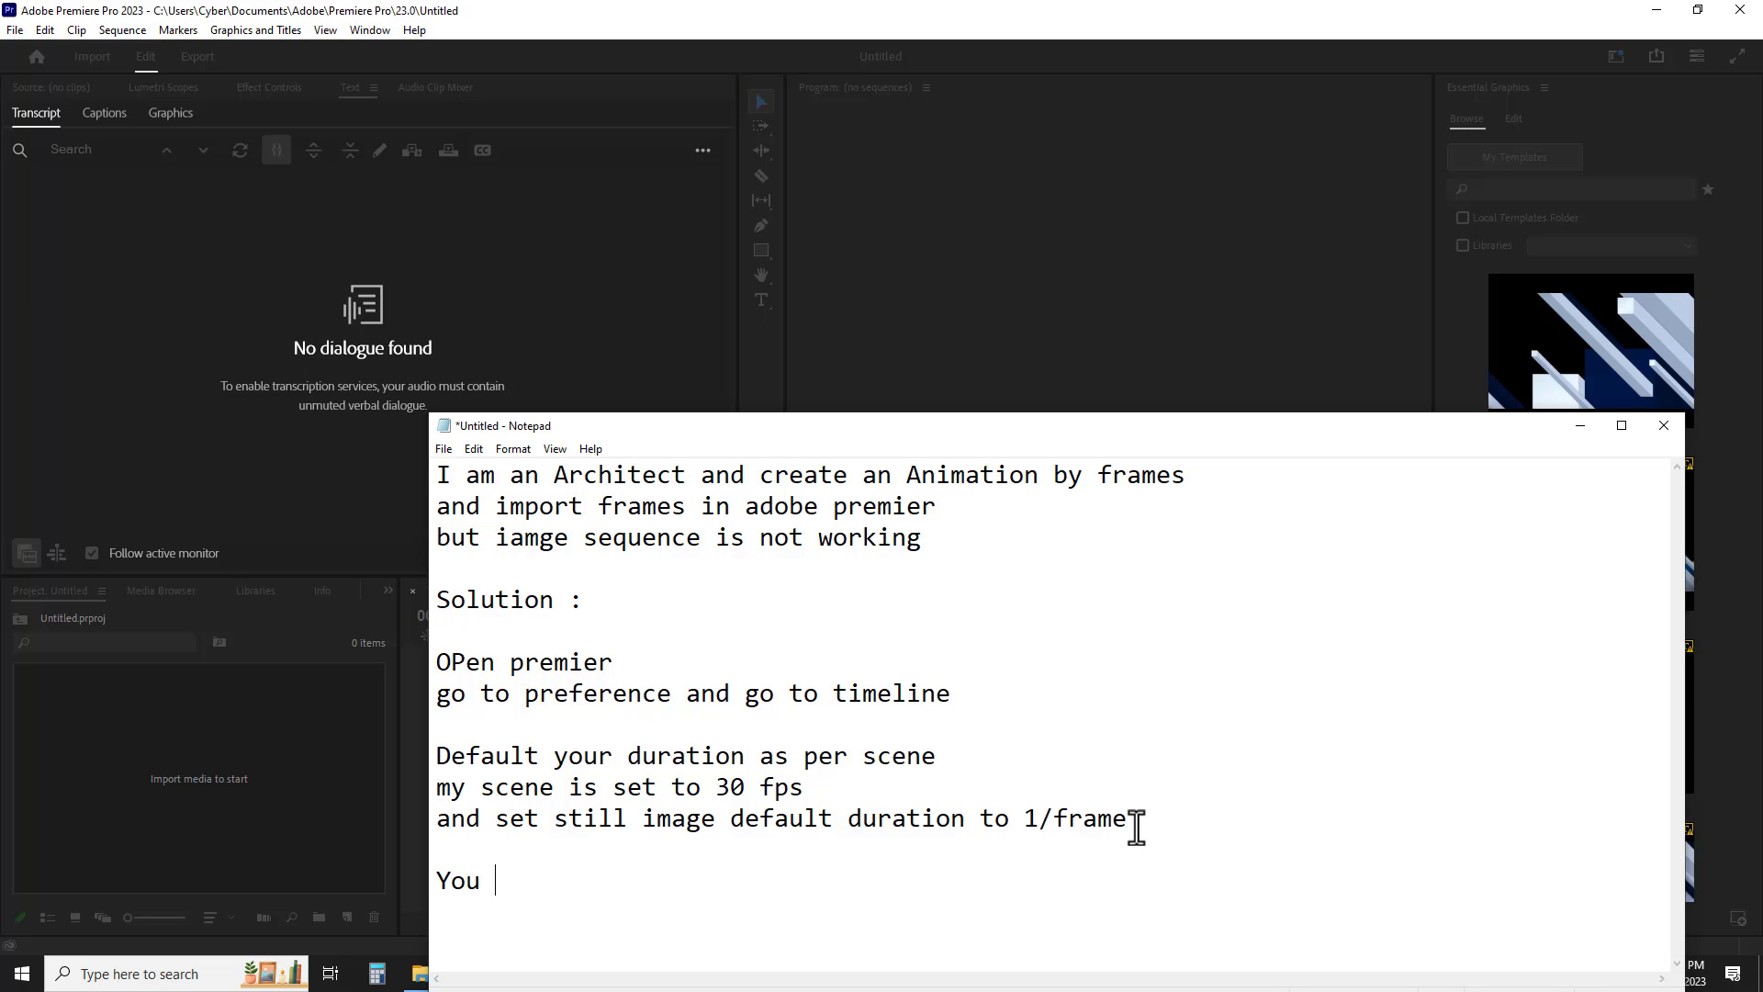
text(you see iamge s)
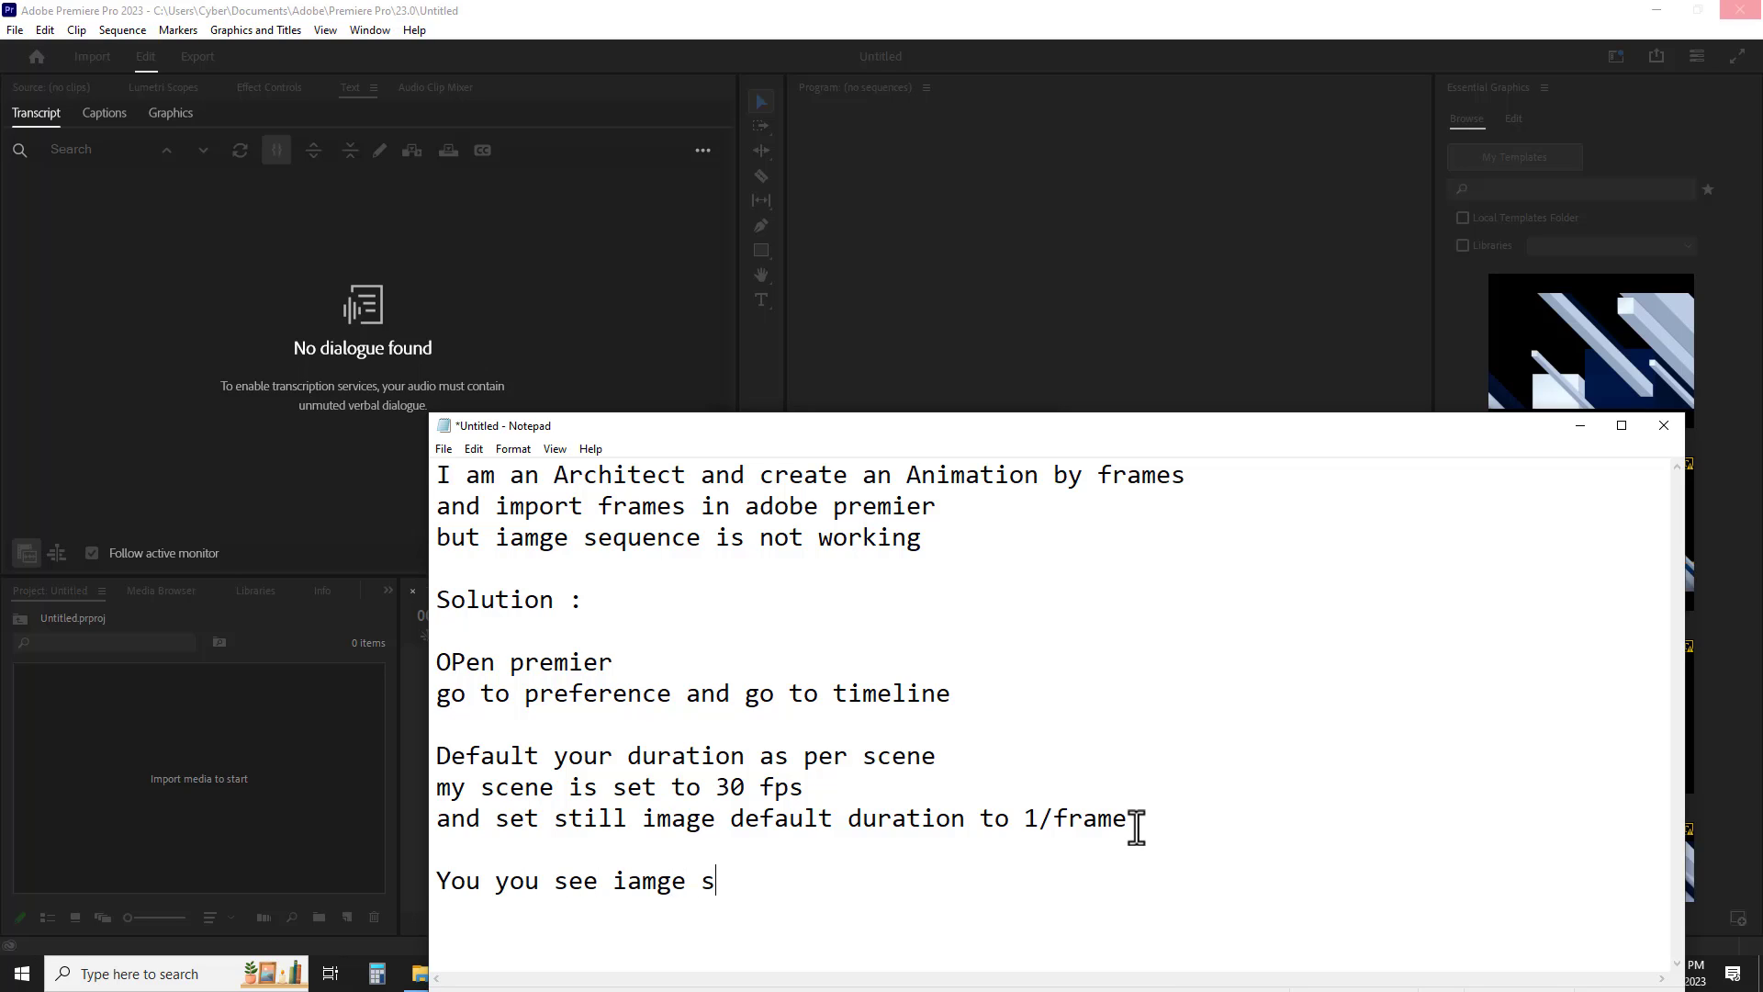
text(equ)
text(ence icon is n)
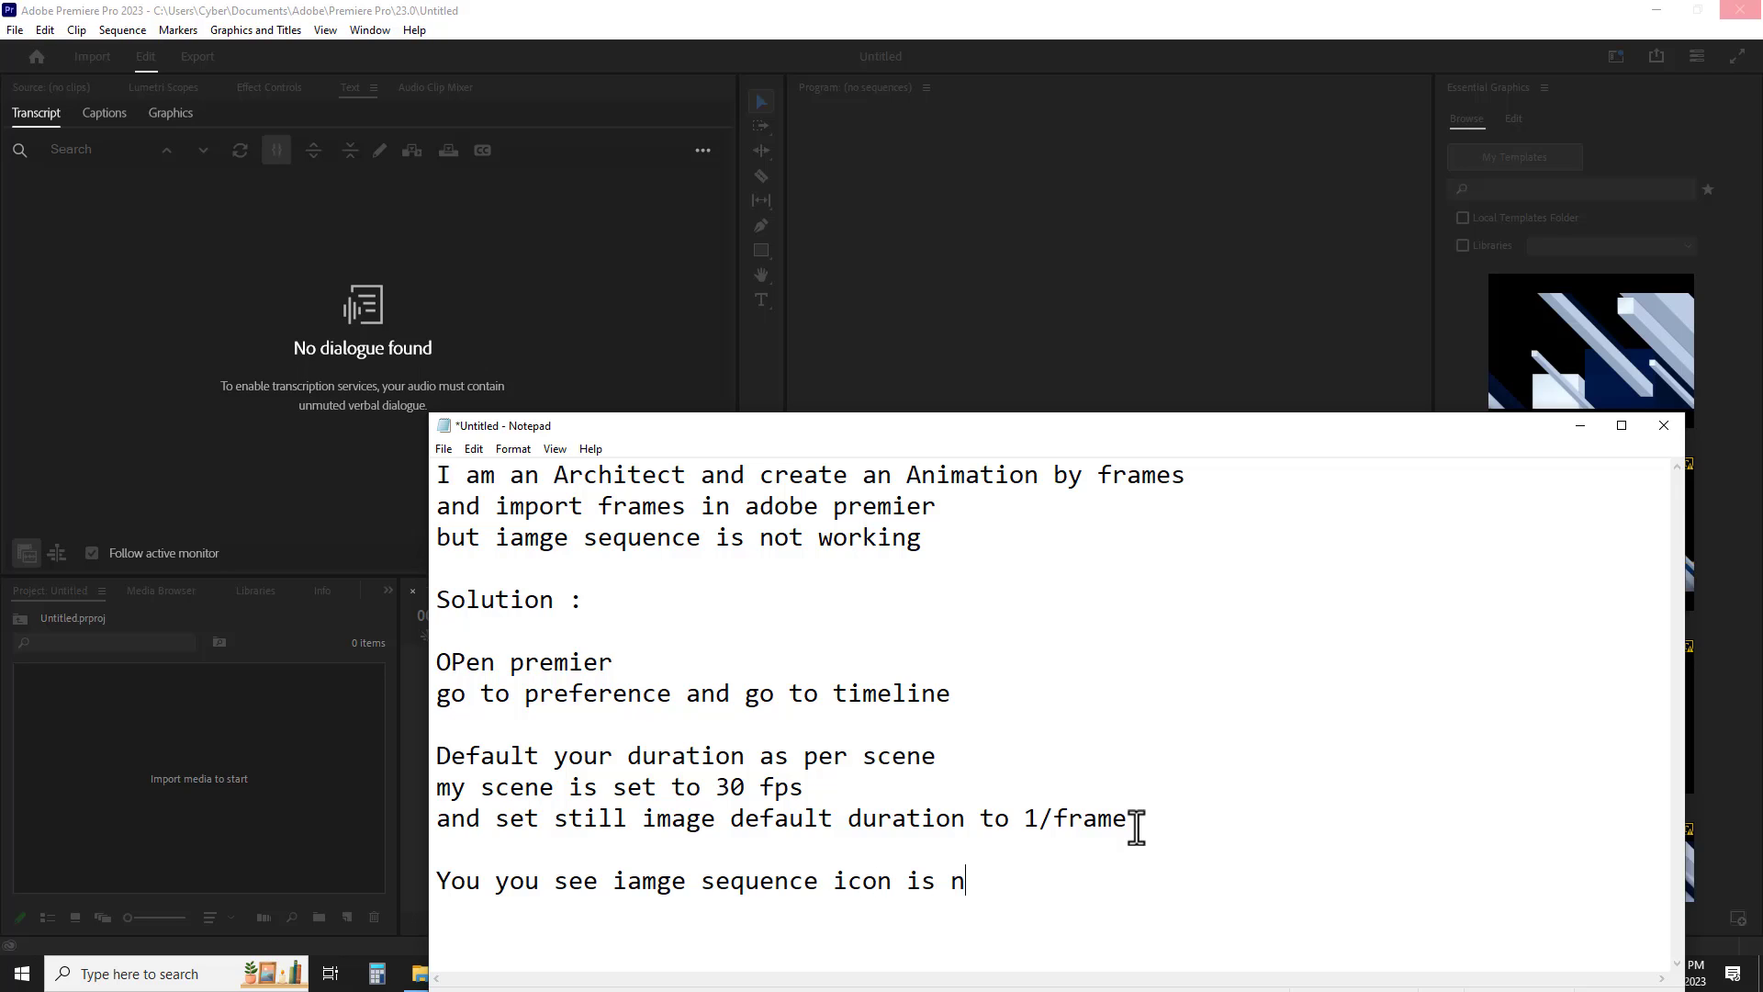
text(ot visi)
text(ble )
text(dd )
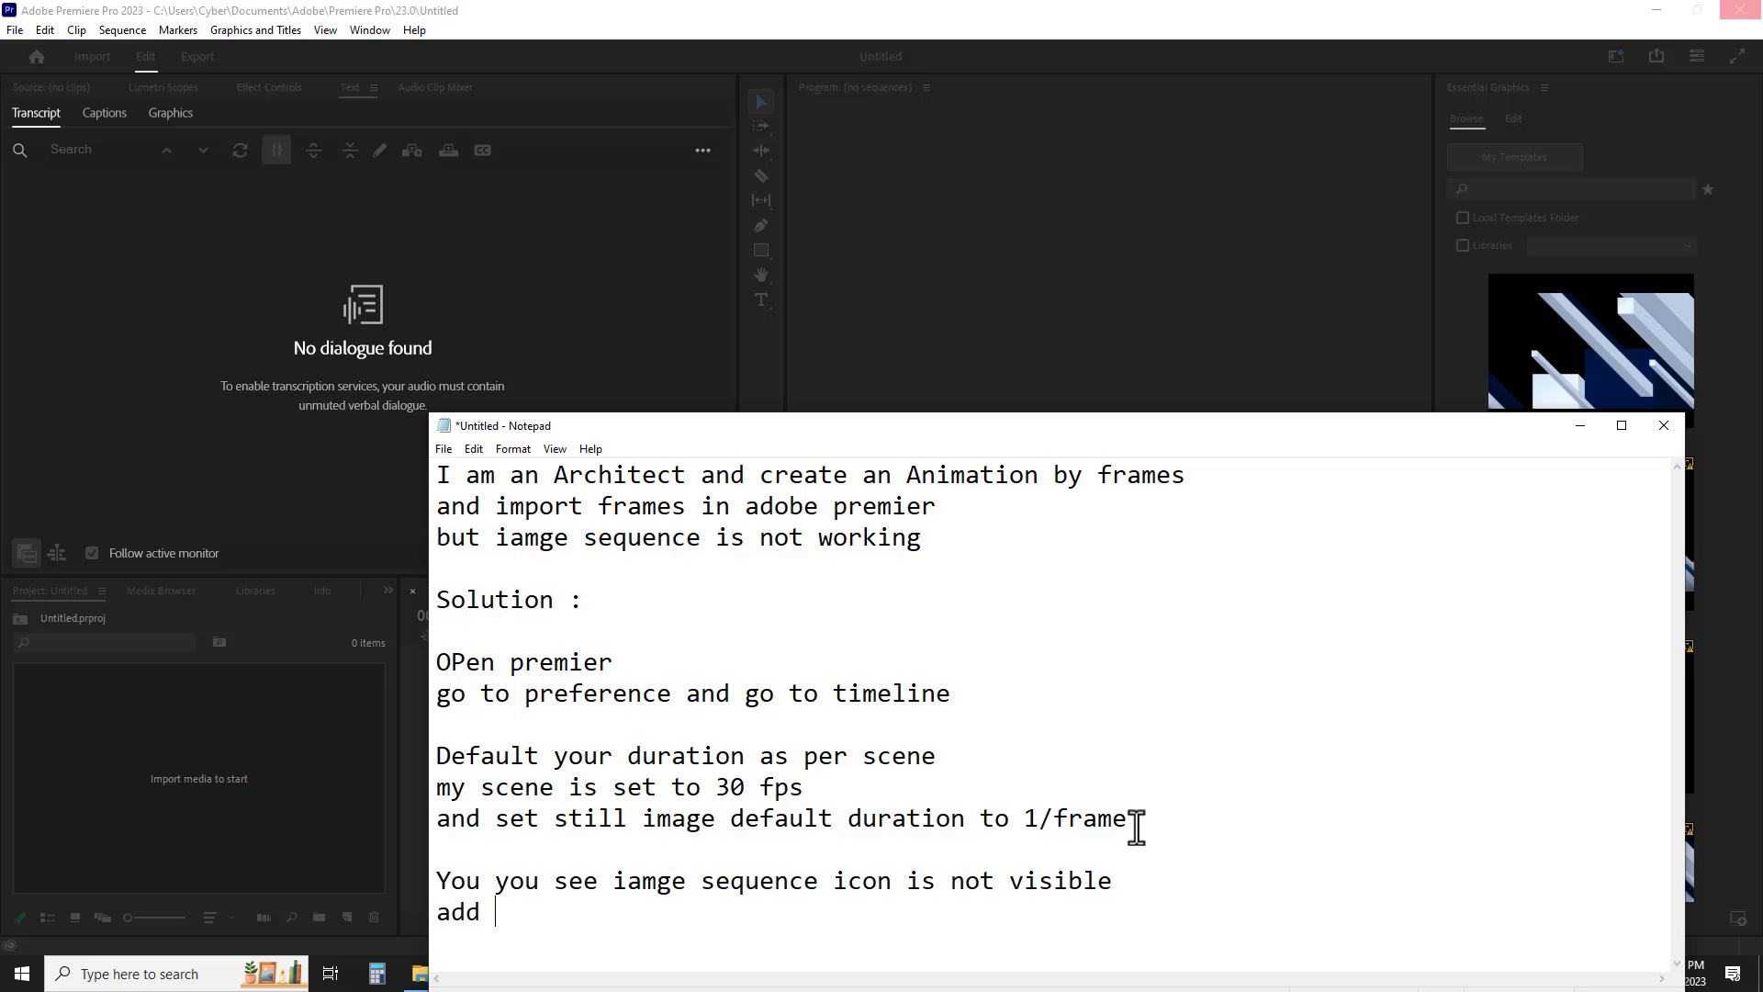
text(images as)
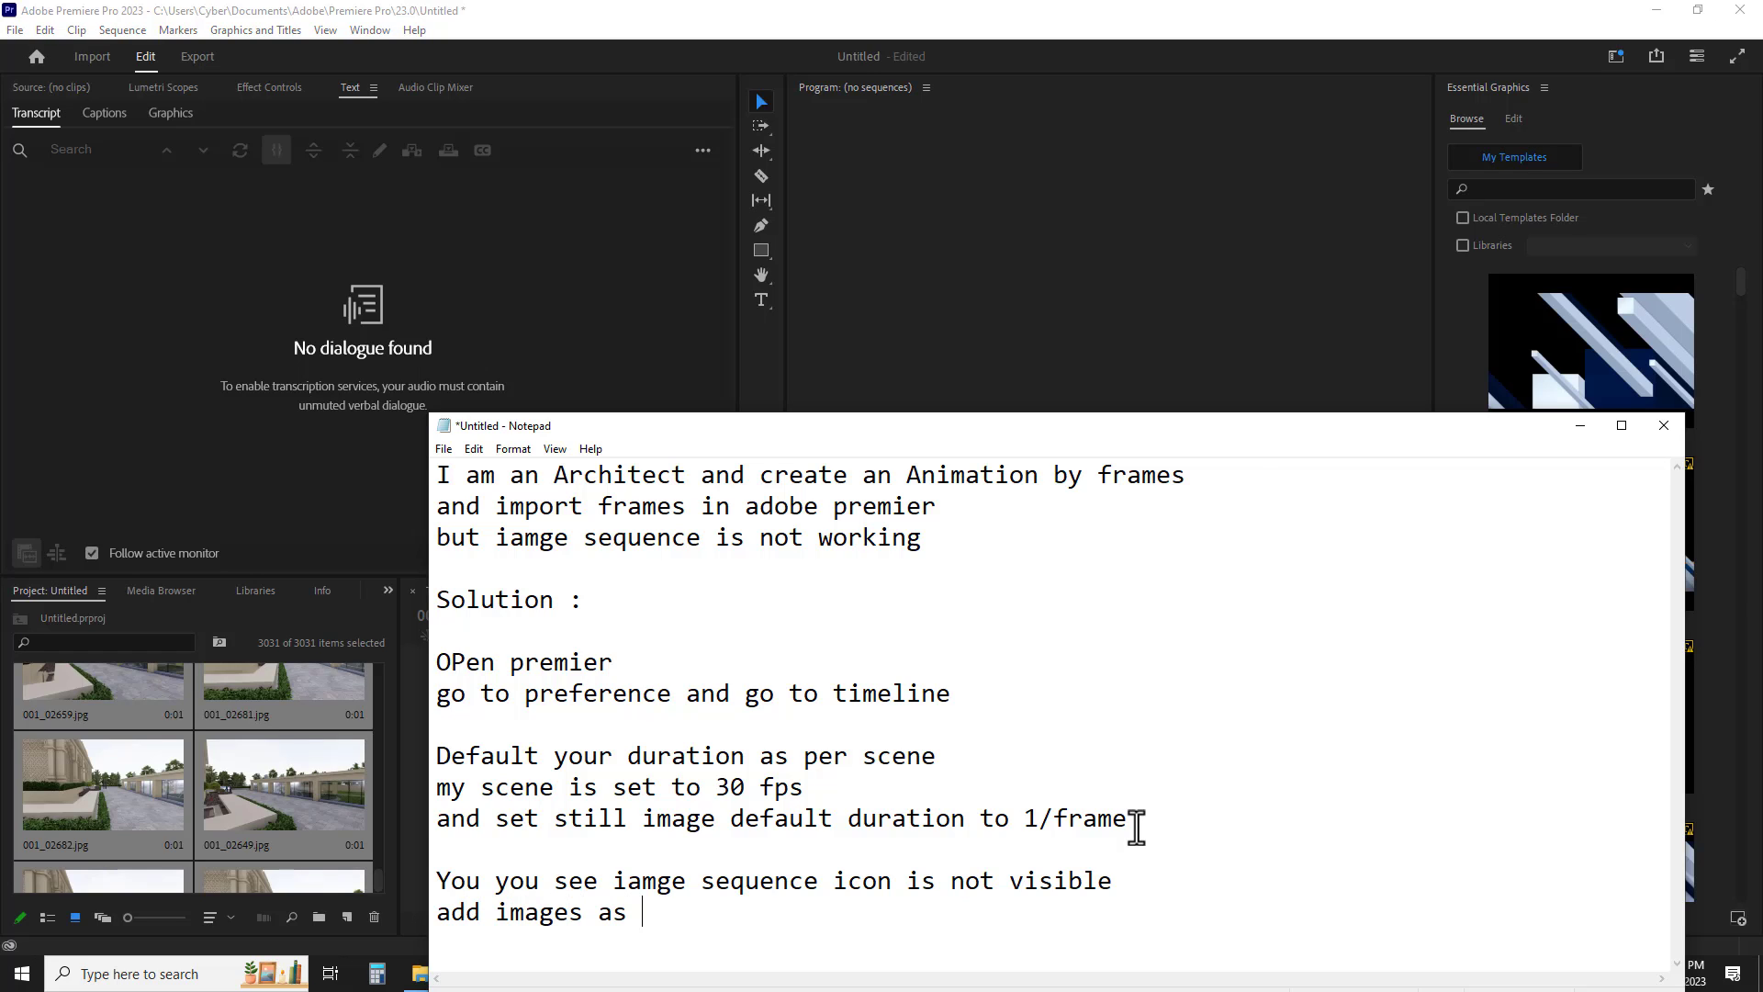
text(is :)
click(1070, 236)
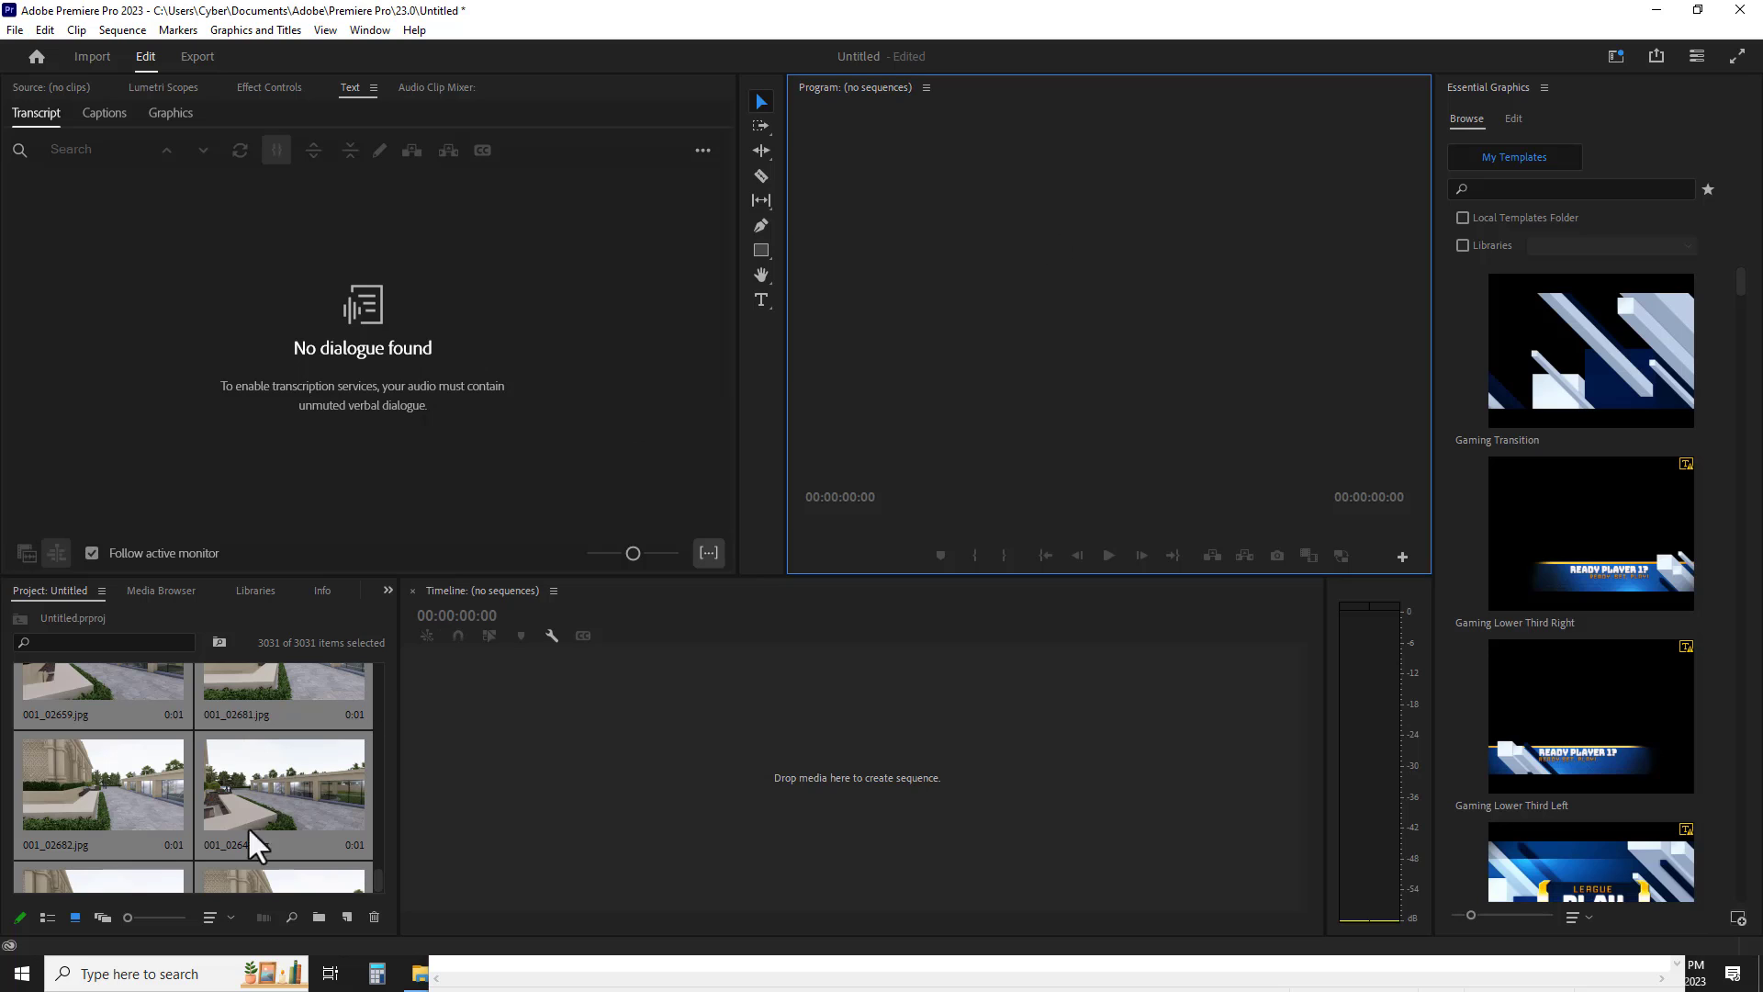
- Sort the 3,031 frame stills in the Project panel by name
click(219, 917)
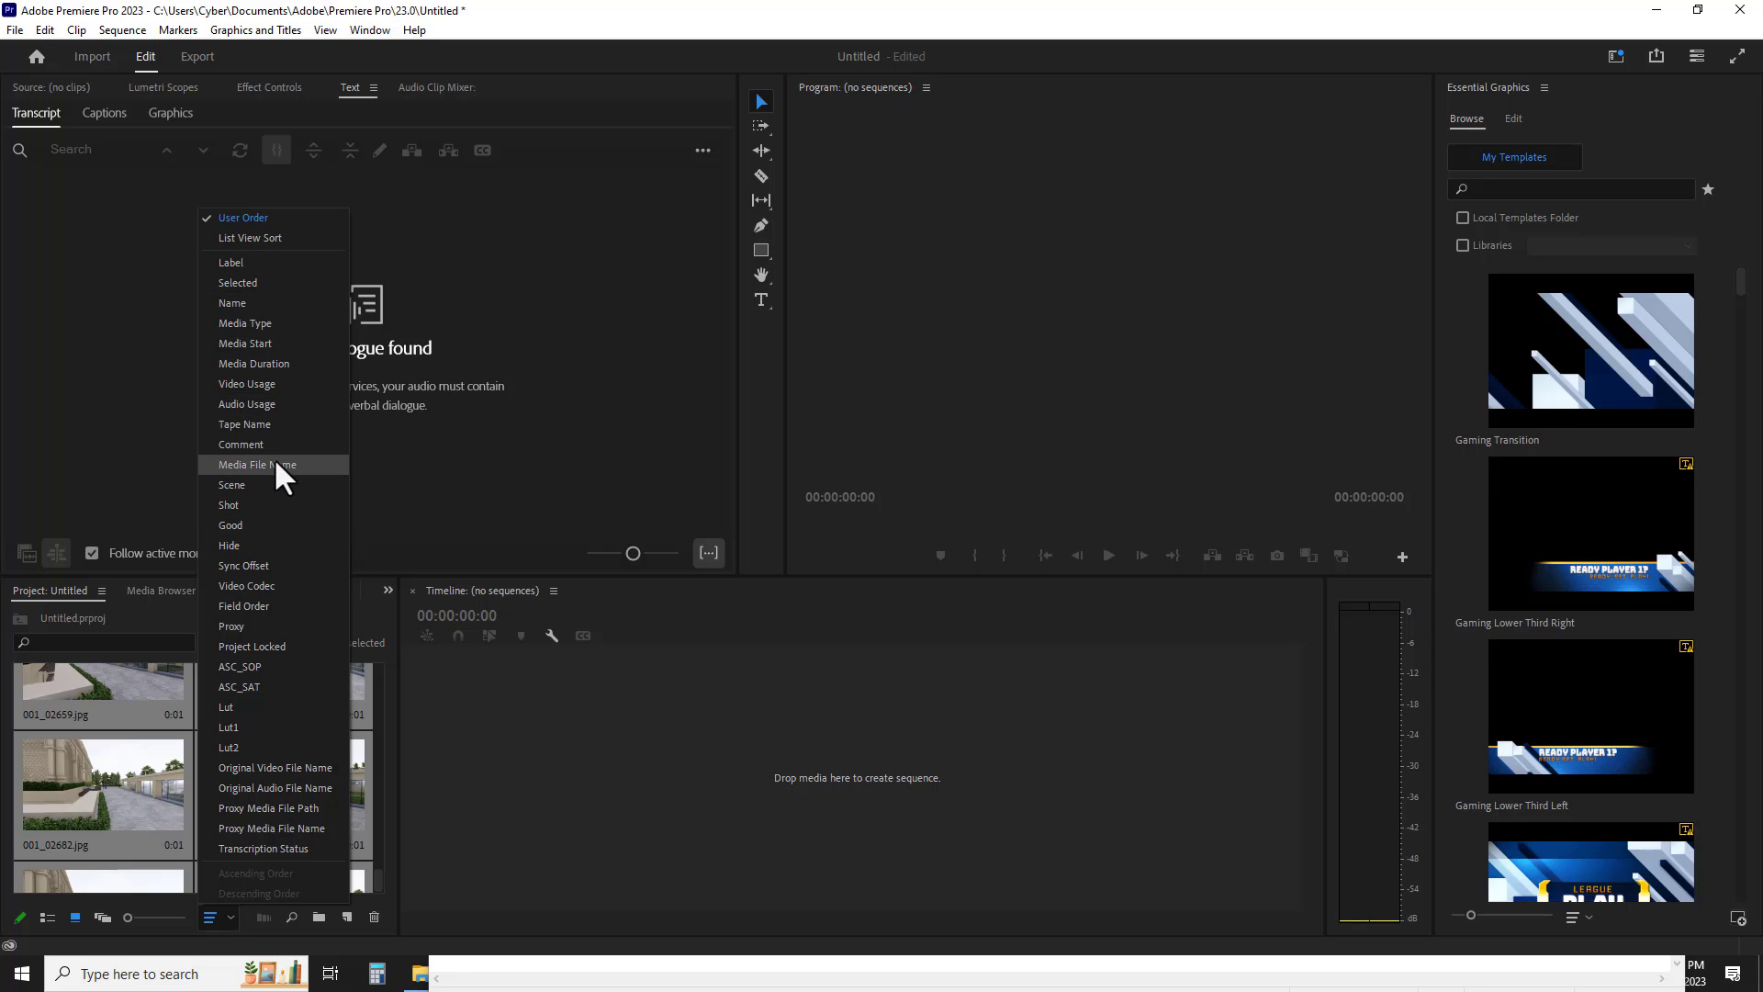
click(273, 308)
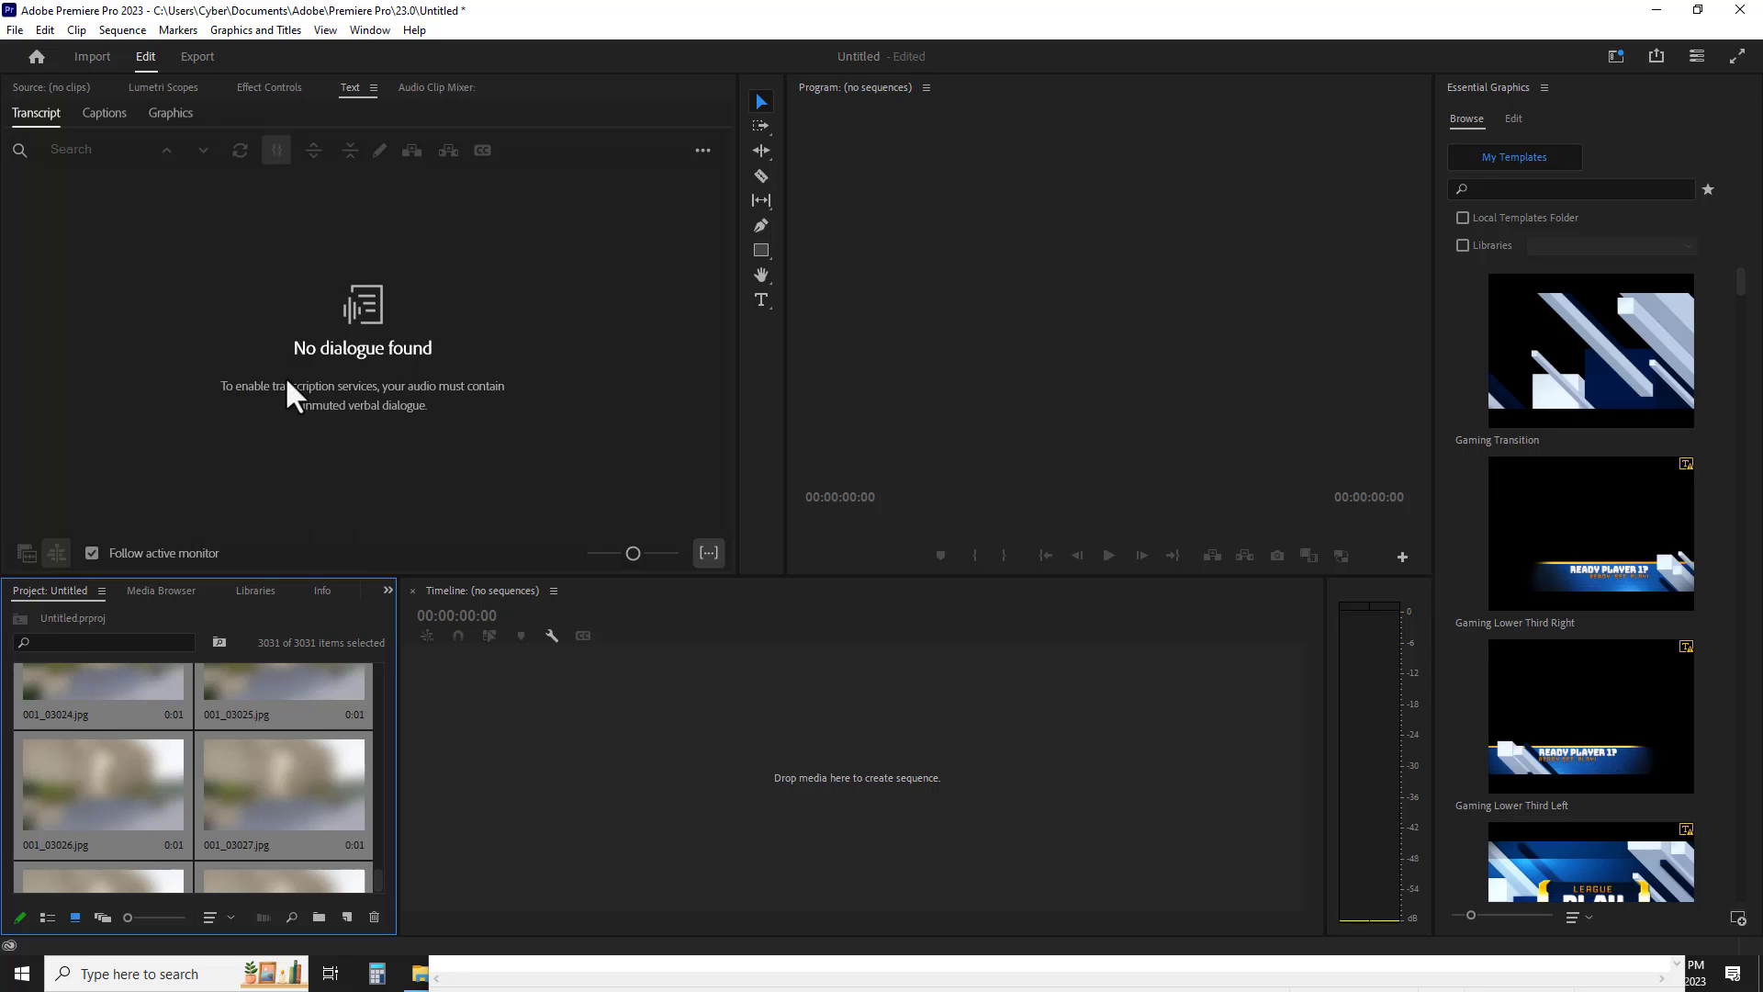
click(445, 965)
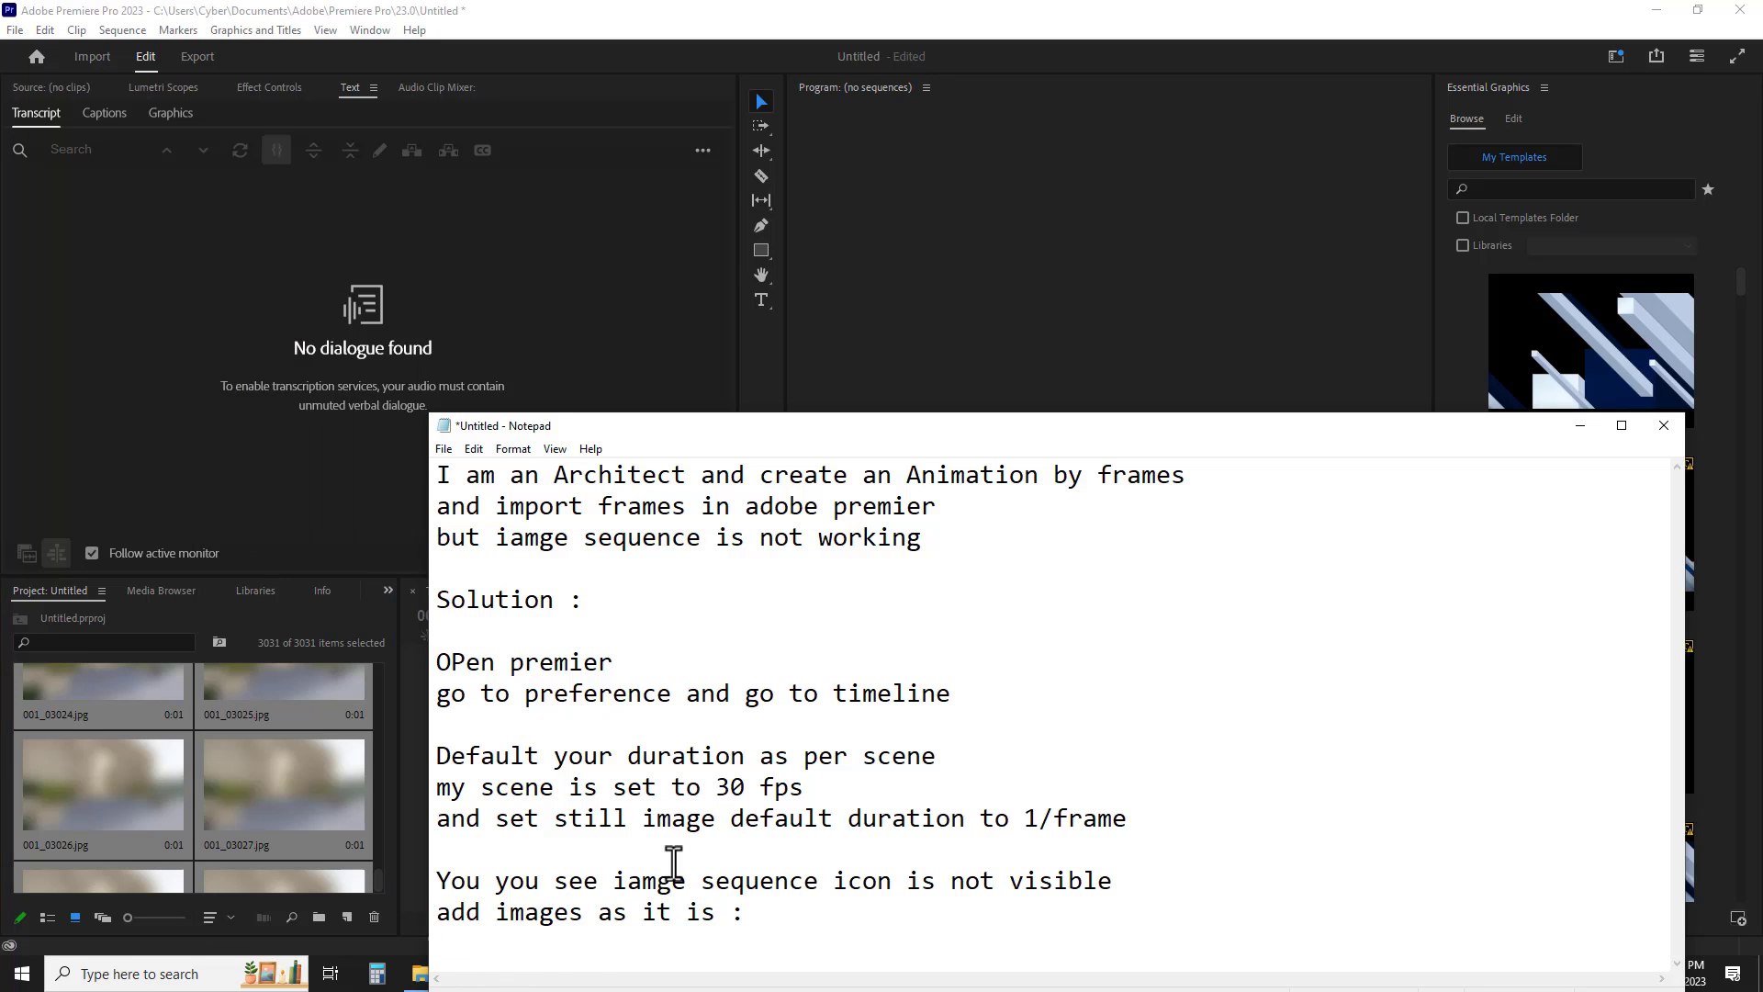
- Add 'Go to sort option as set to as per name' and 'add these images to timeline' to the note
text(Go to se)
key(BackSpace)
text(ort)
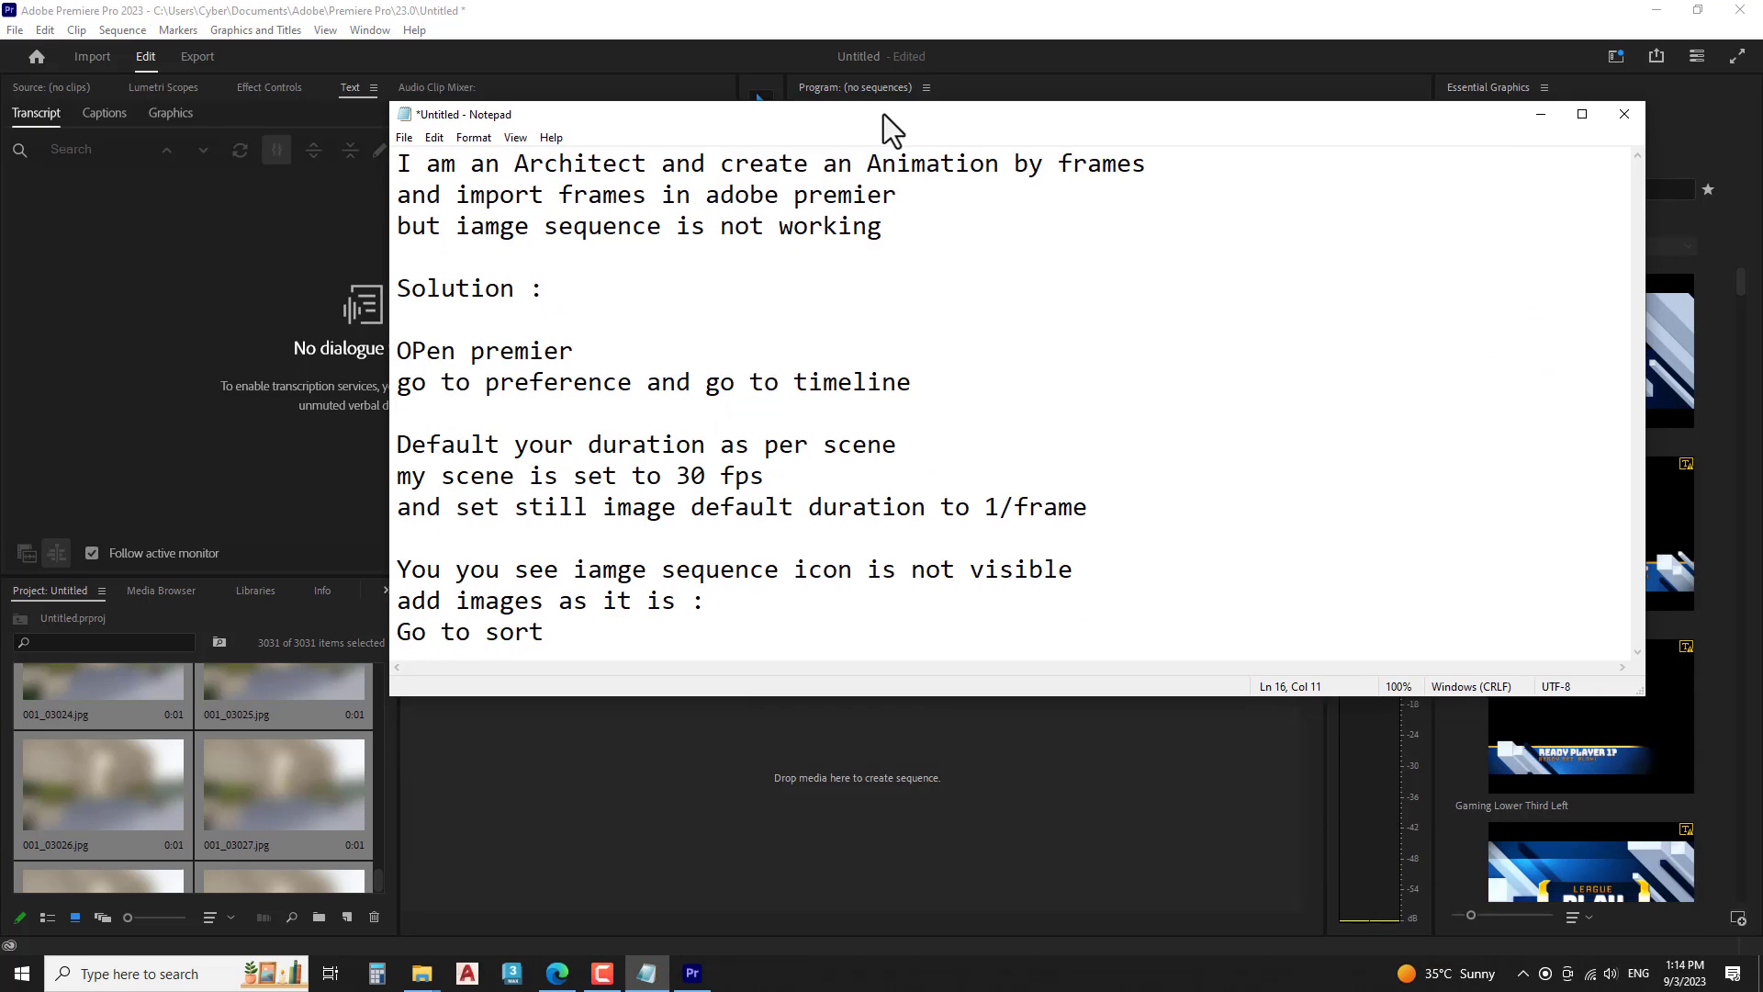
drag(924, 425, 871, 164)
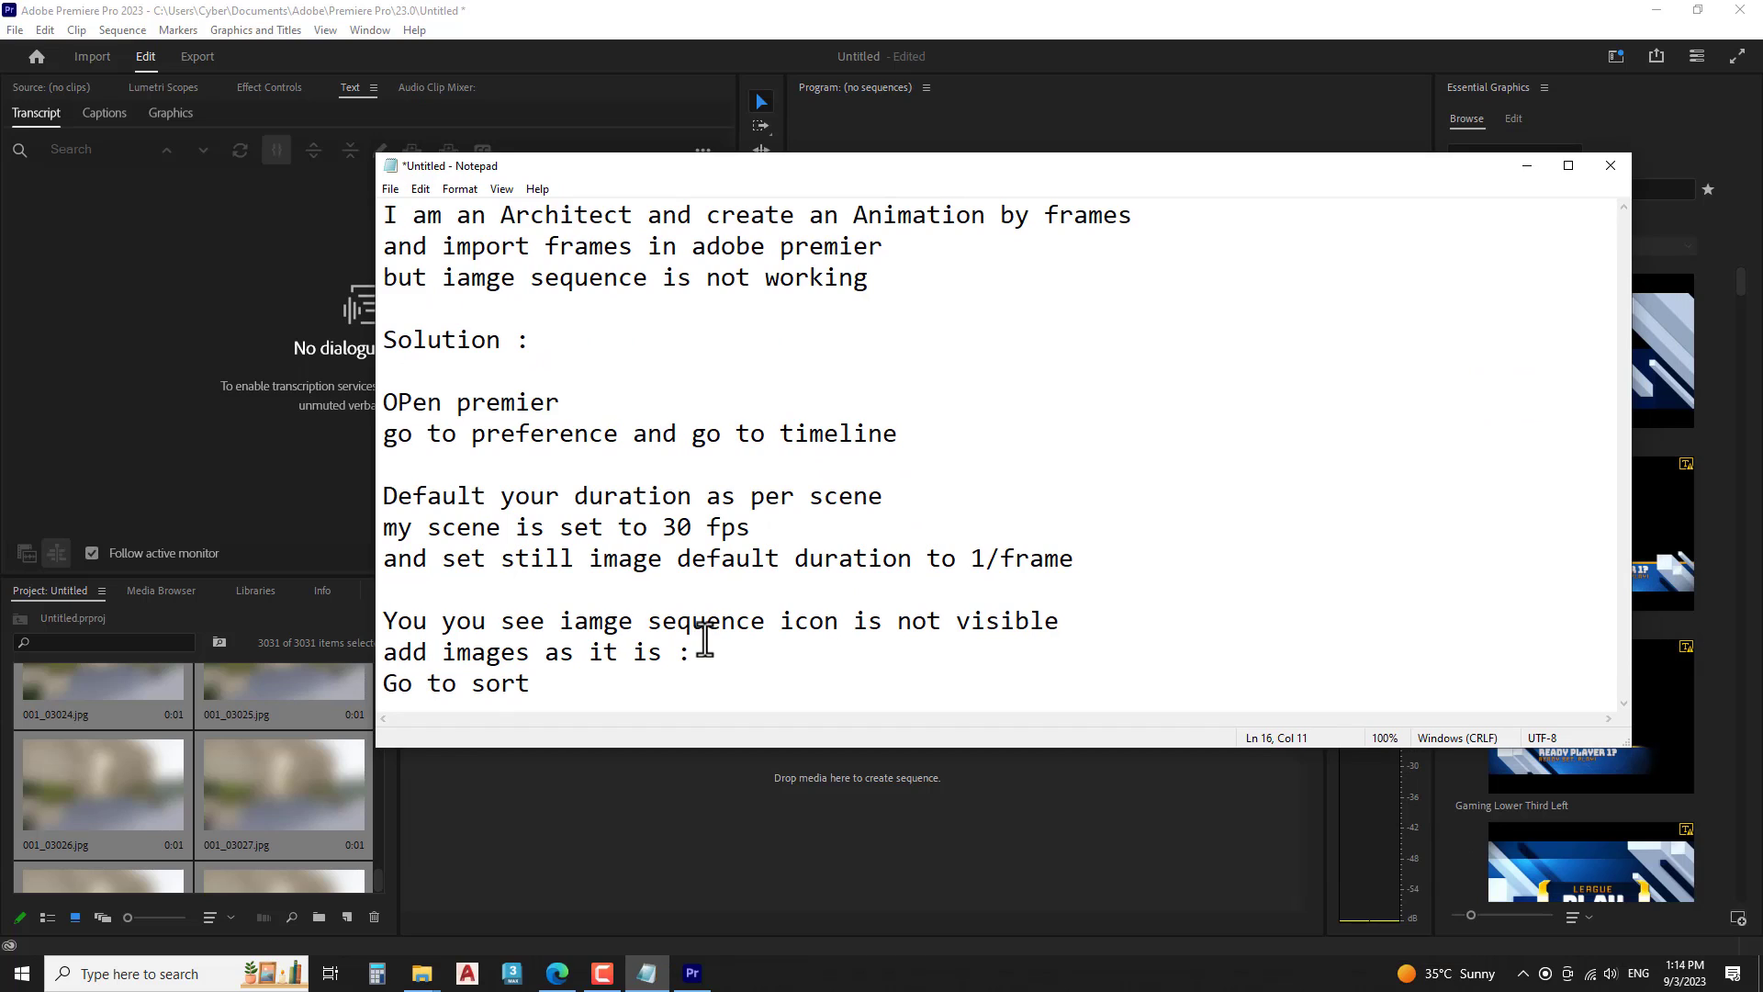
text( option as set)
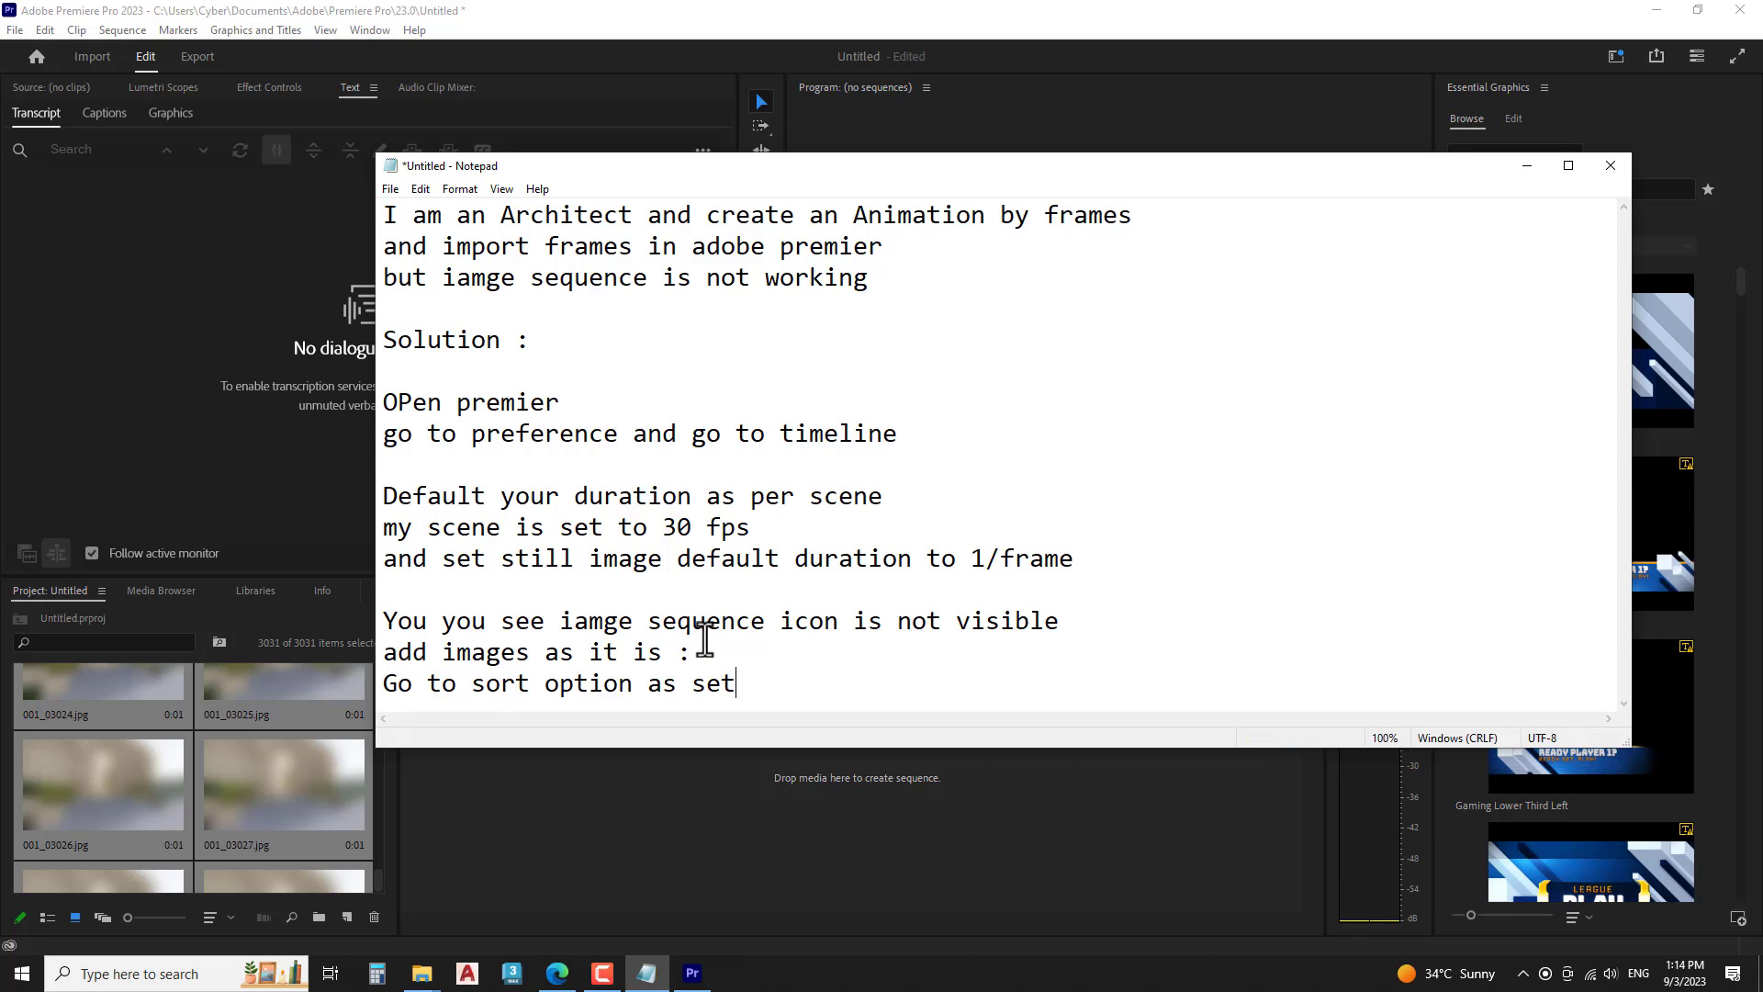
text( to as per )
text(name)
key(Return)
key(Return)
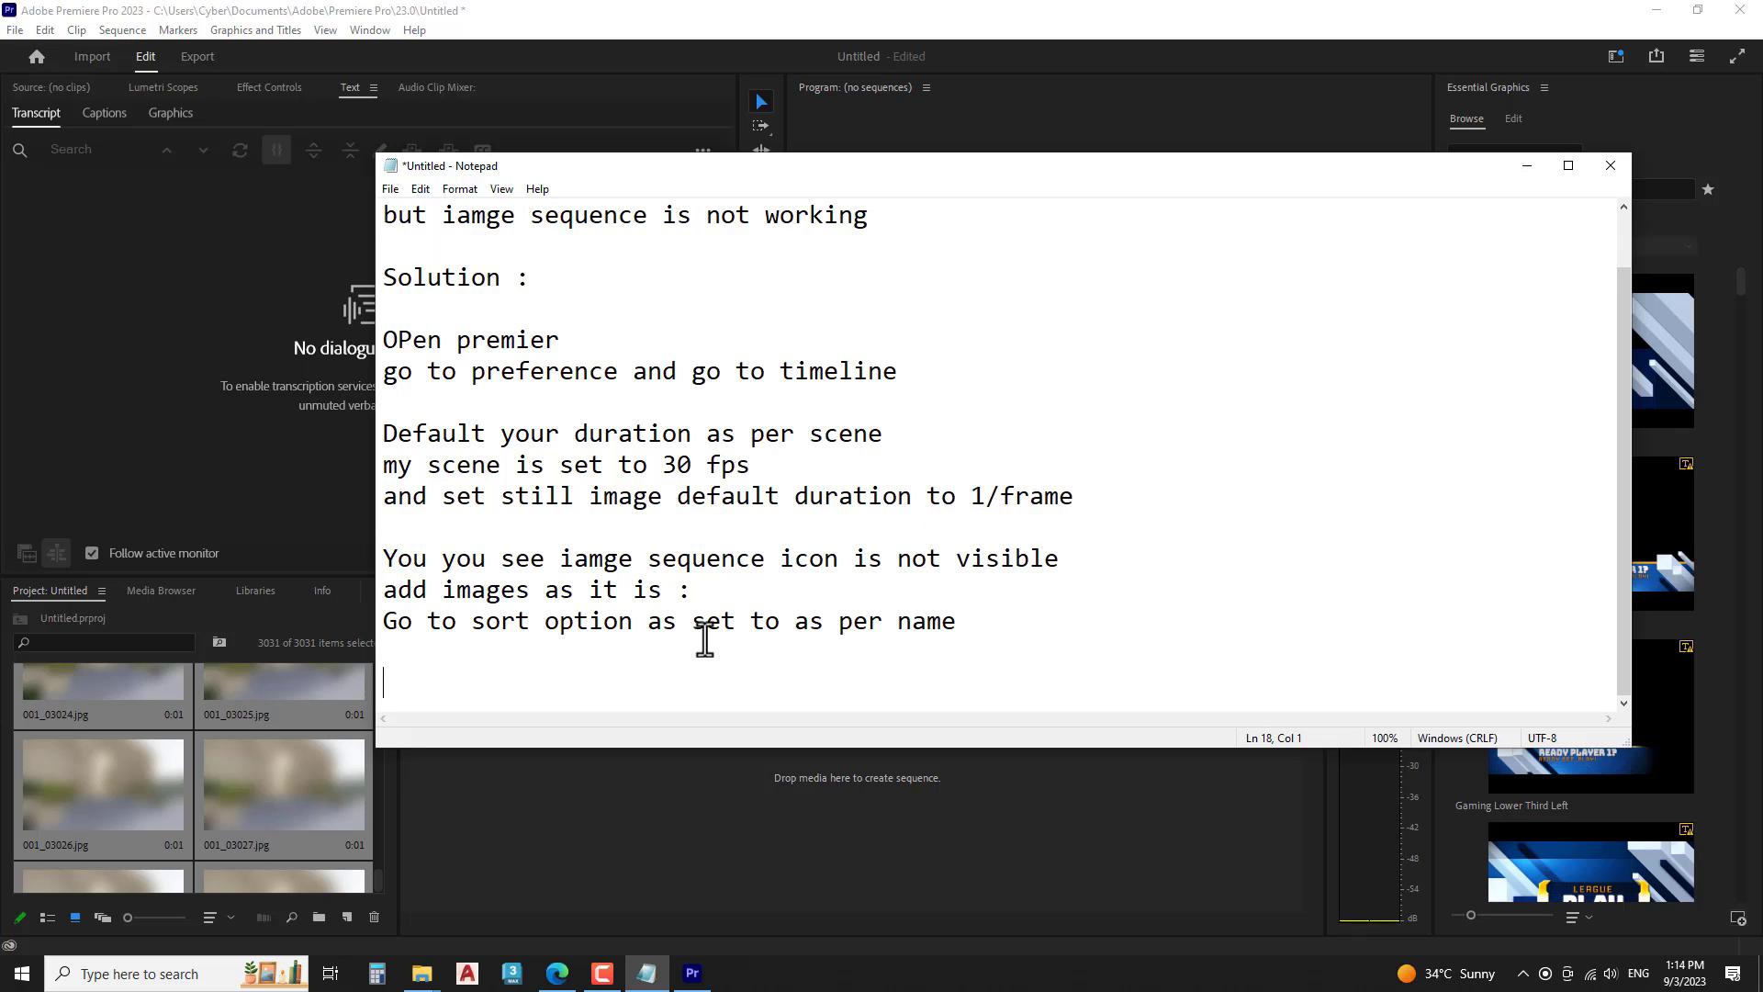
text(add these image)
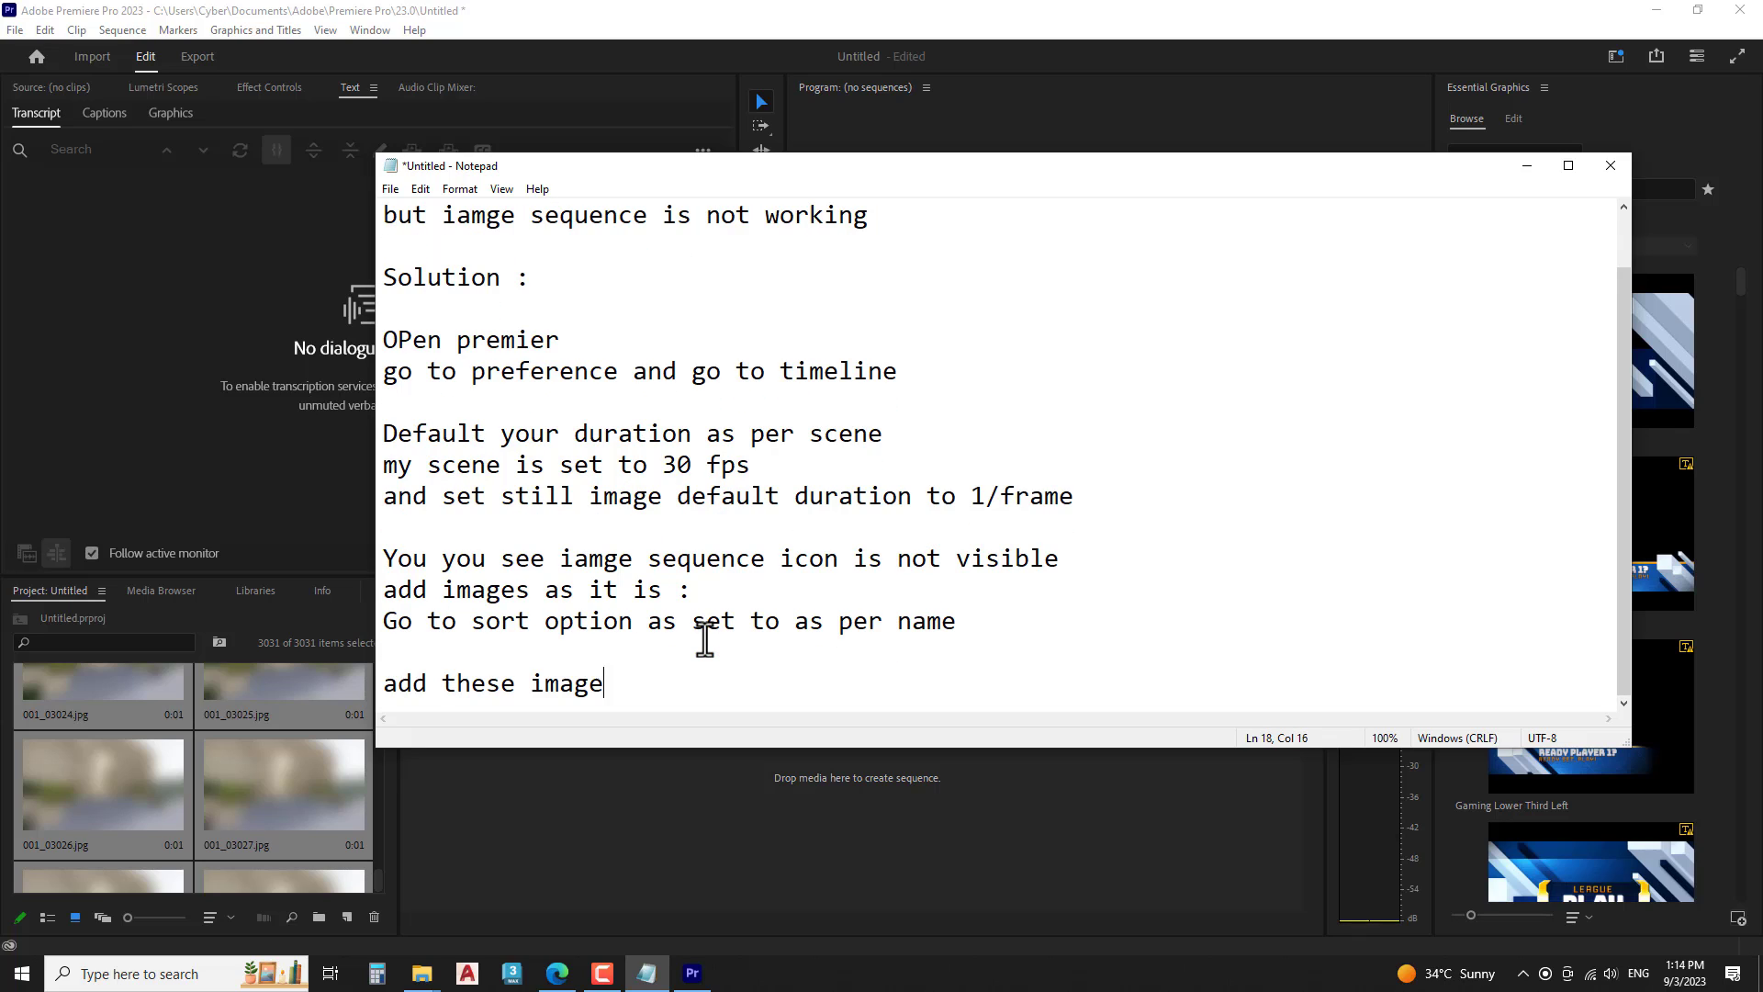
key(BackSpace)
text(s to timeline)
- Drag all selected JPG frames onto the empty timeline to create sequence 001_02686
click(1529, 166)
right_click(262, 754)
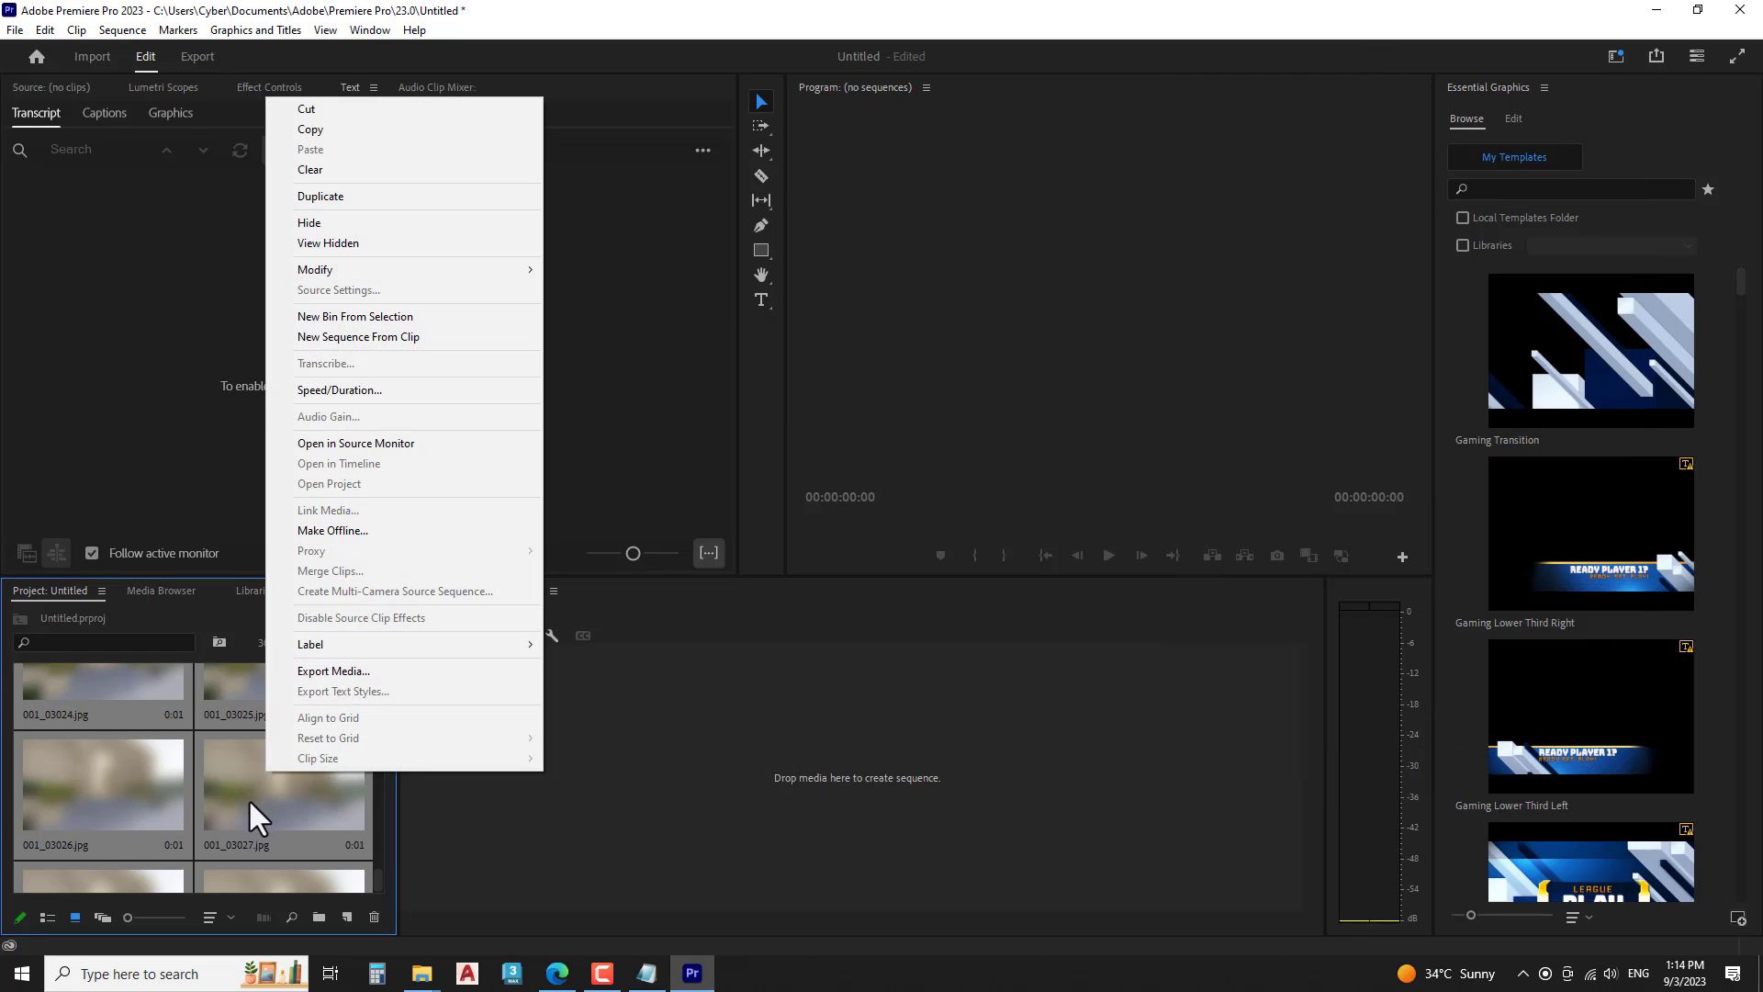
drag(249, 801, 464, 771)
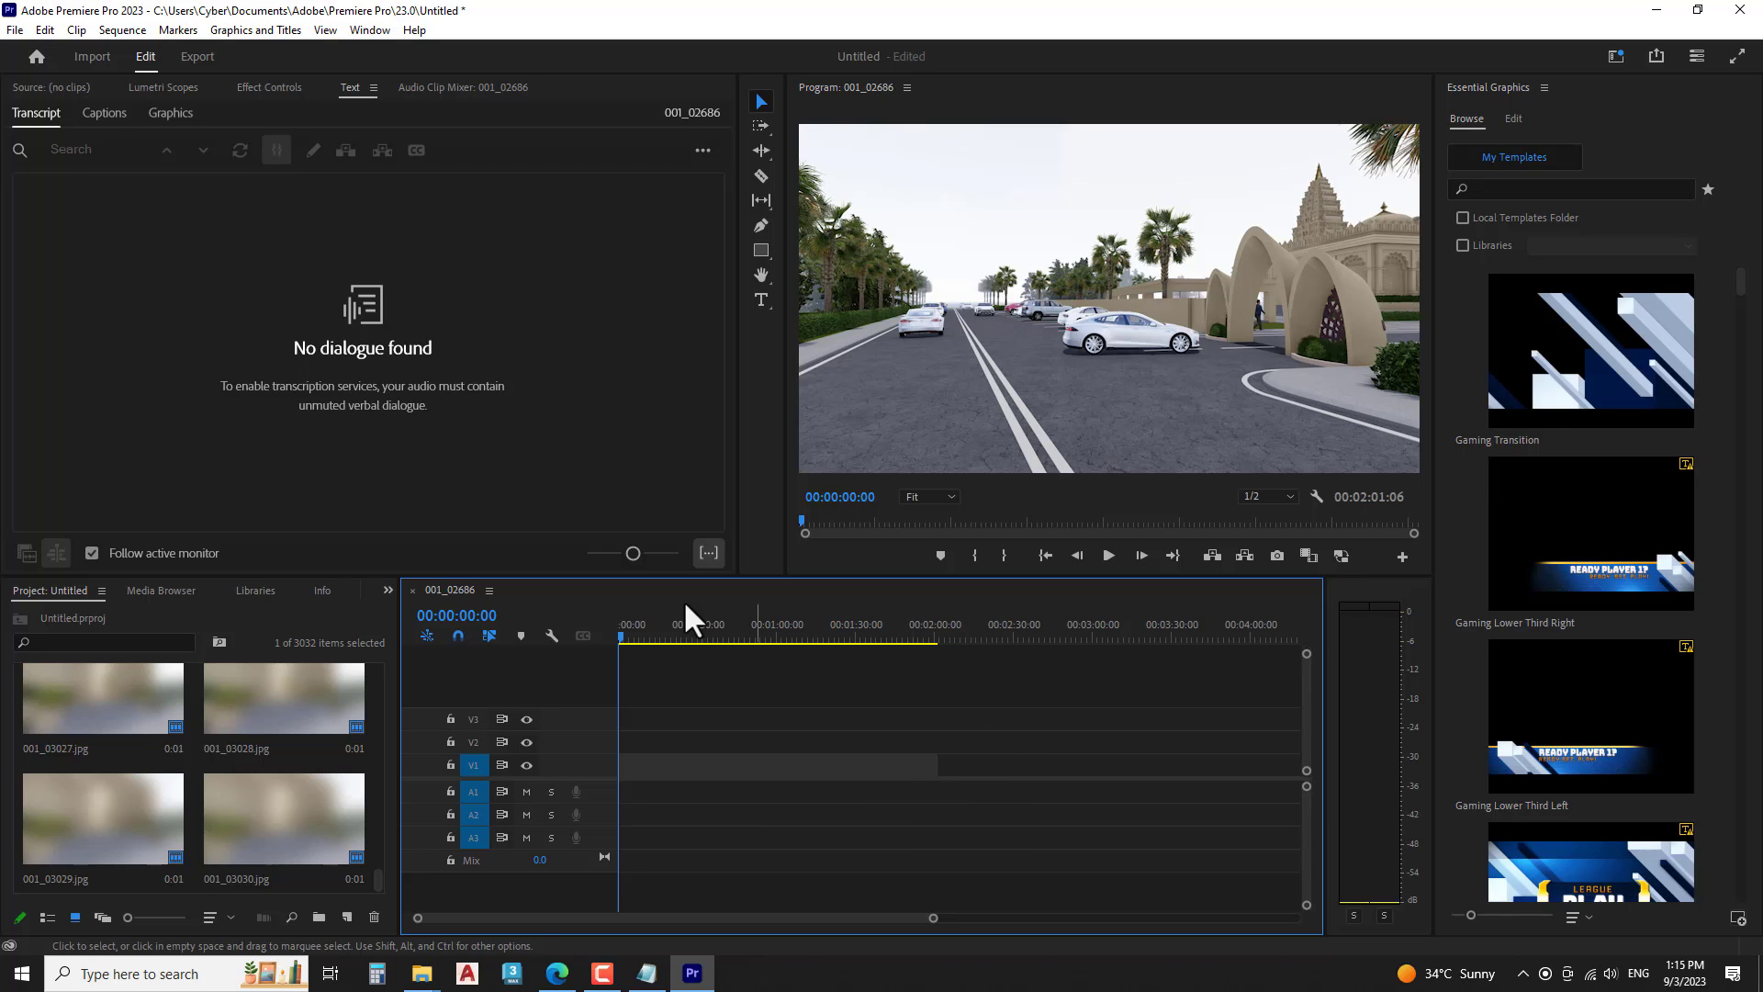
- Open the Export Media settings from the File menu
click(15, 29)
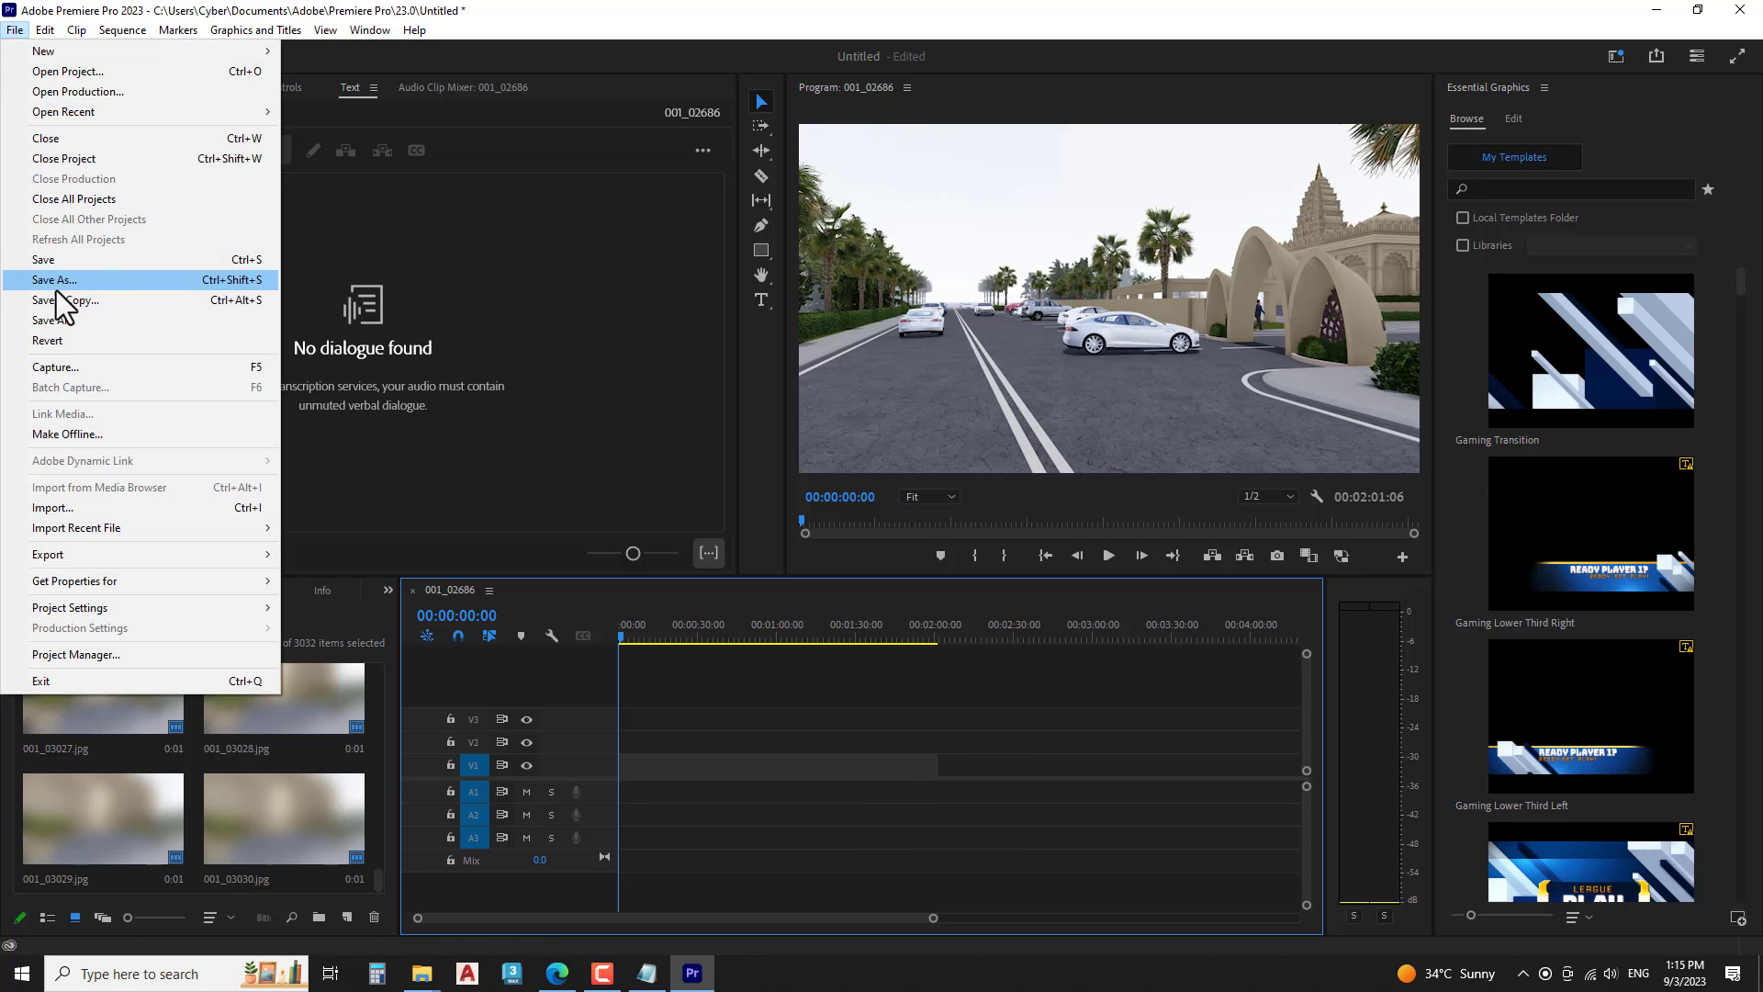
mouse_move(91, 549)
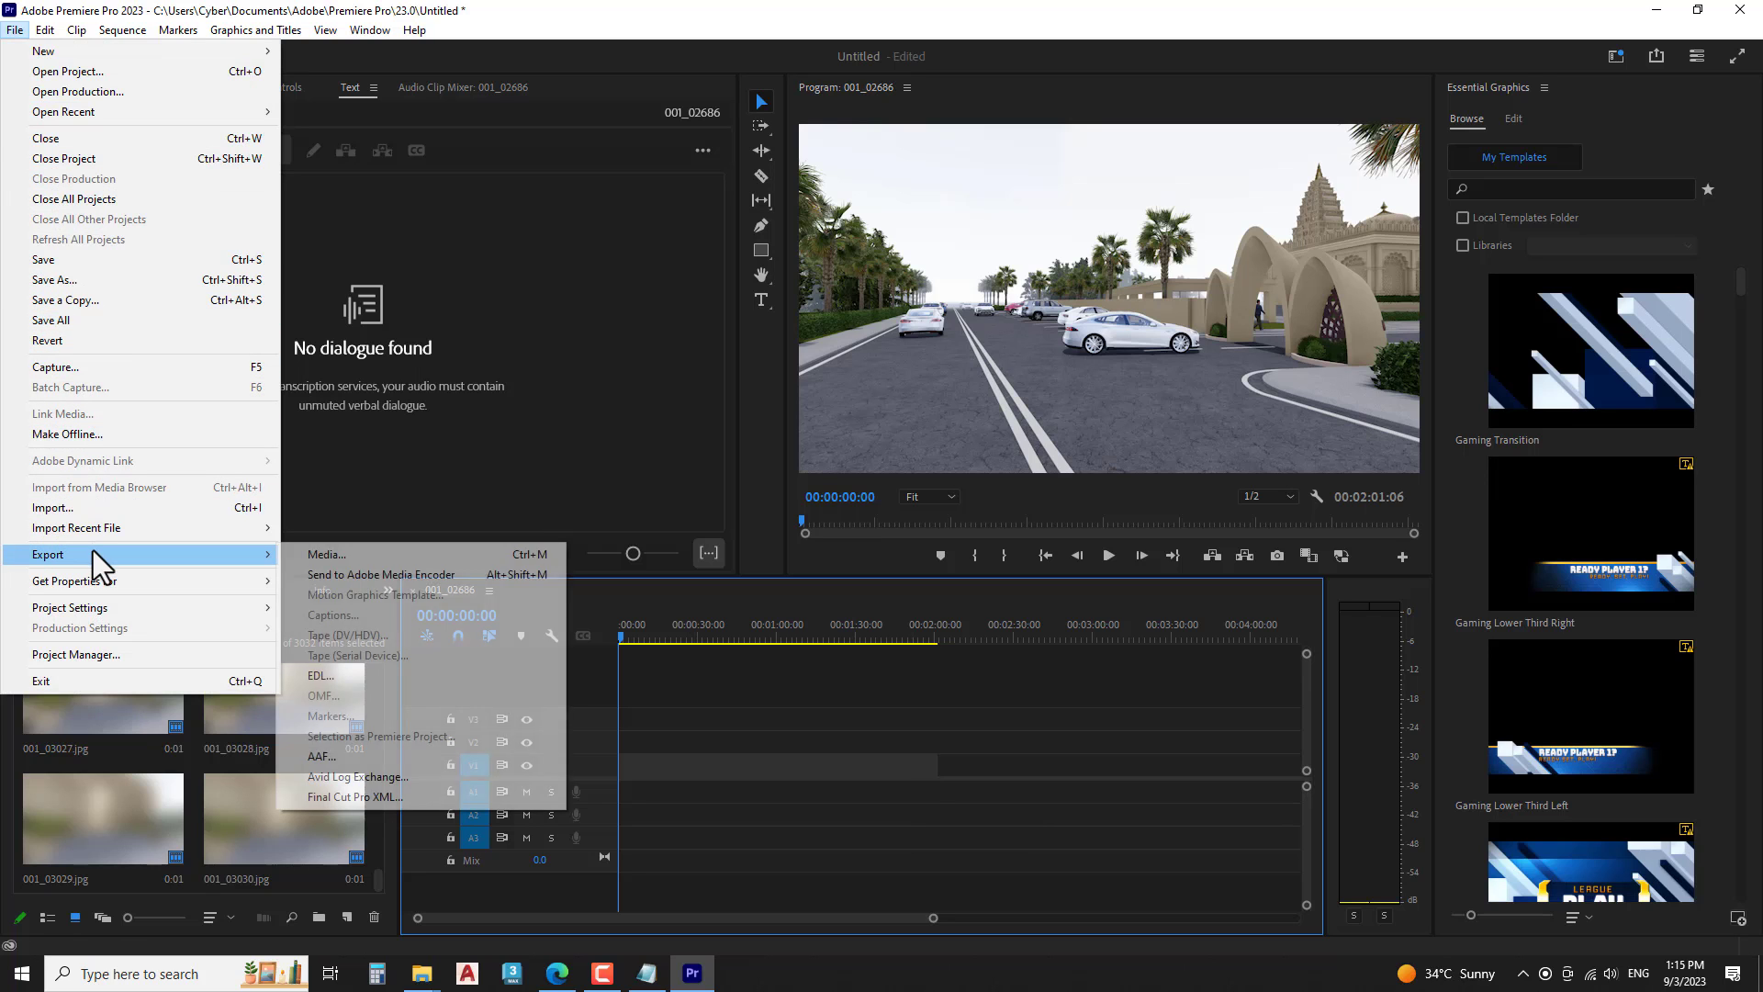
click(326, 554)
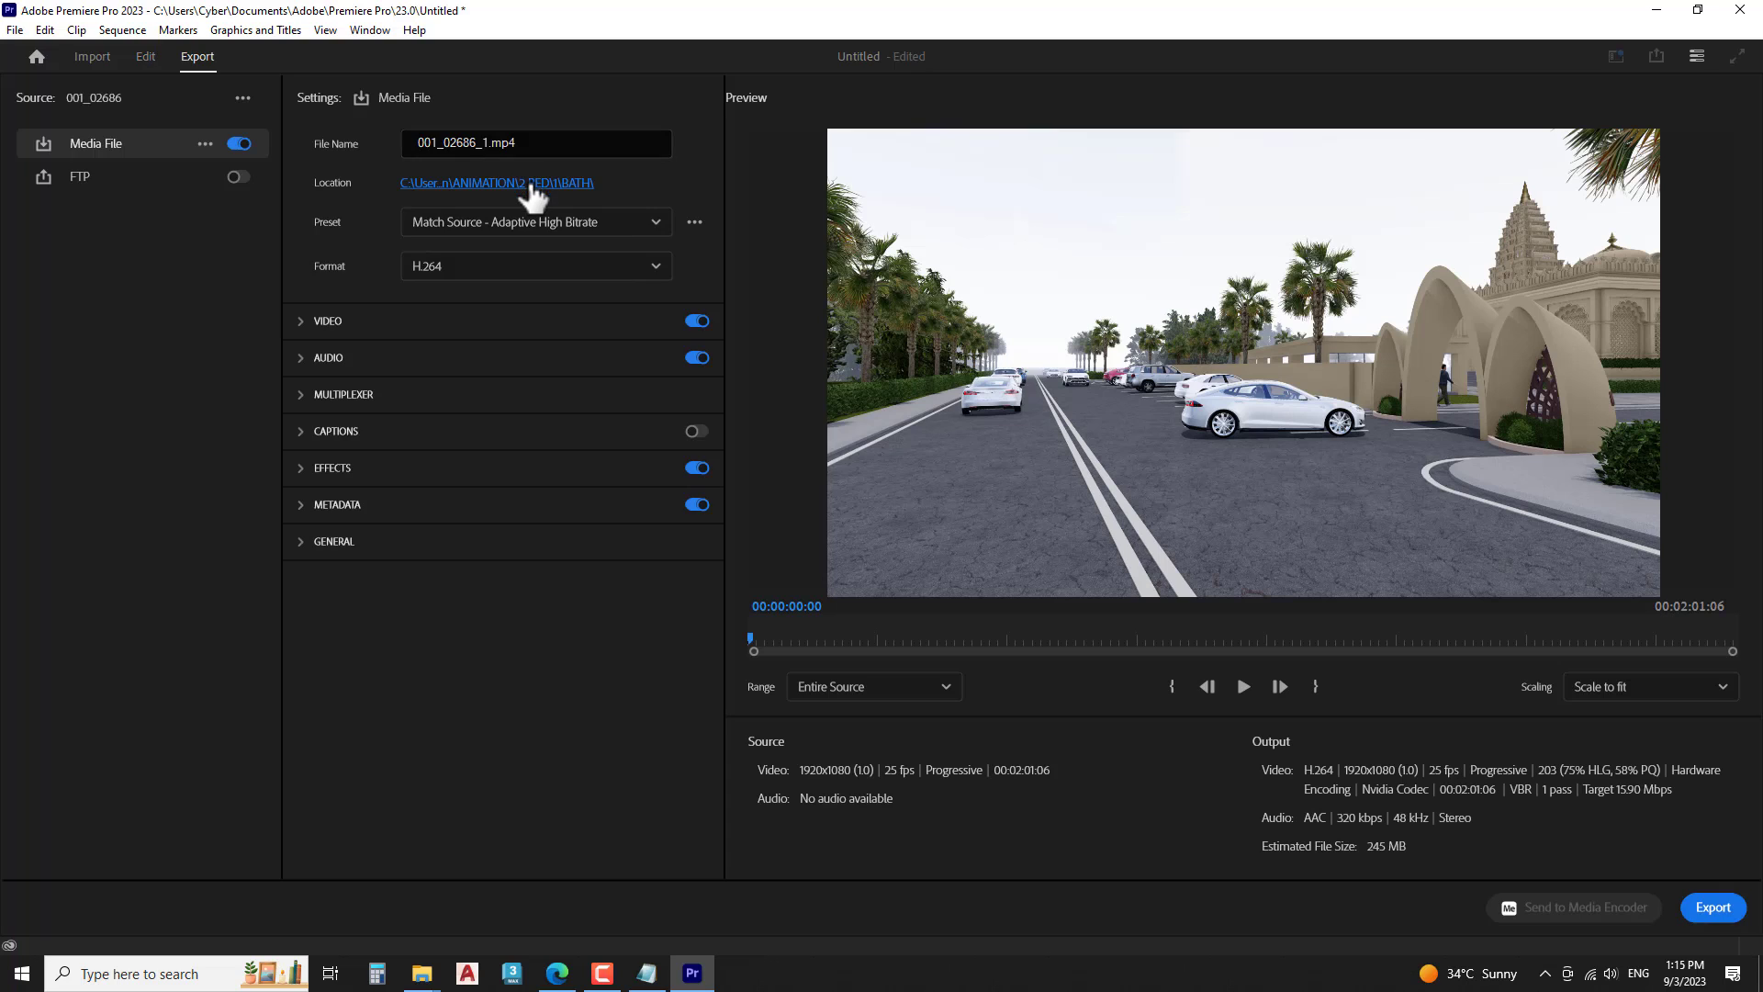
- Set the output to 'Animation updated' in the ANIMATION\3 folder and start encoding
click(532, 194)
text(C:\Users\Cyber\Desktop\PROJECTS\TEMPLE\ANIMATION\3)
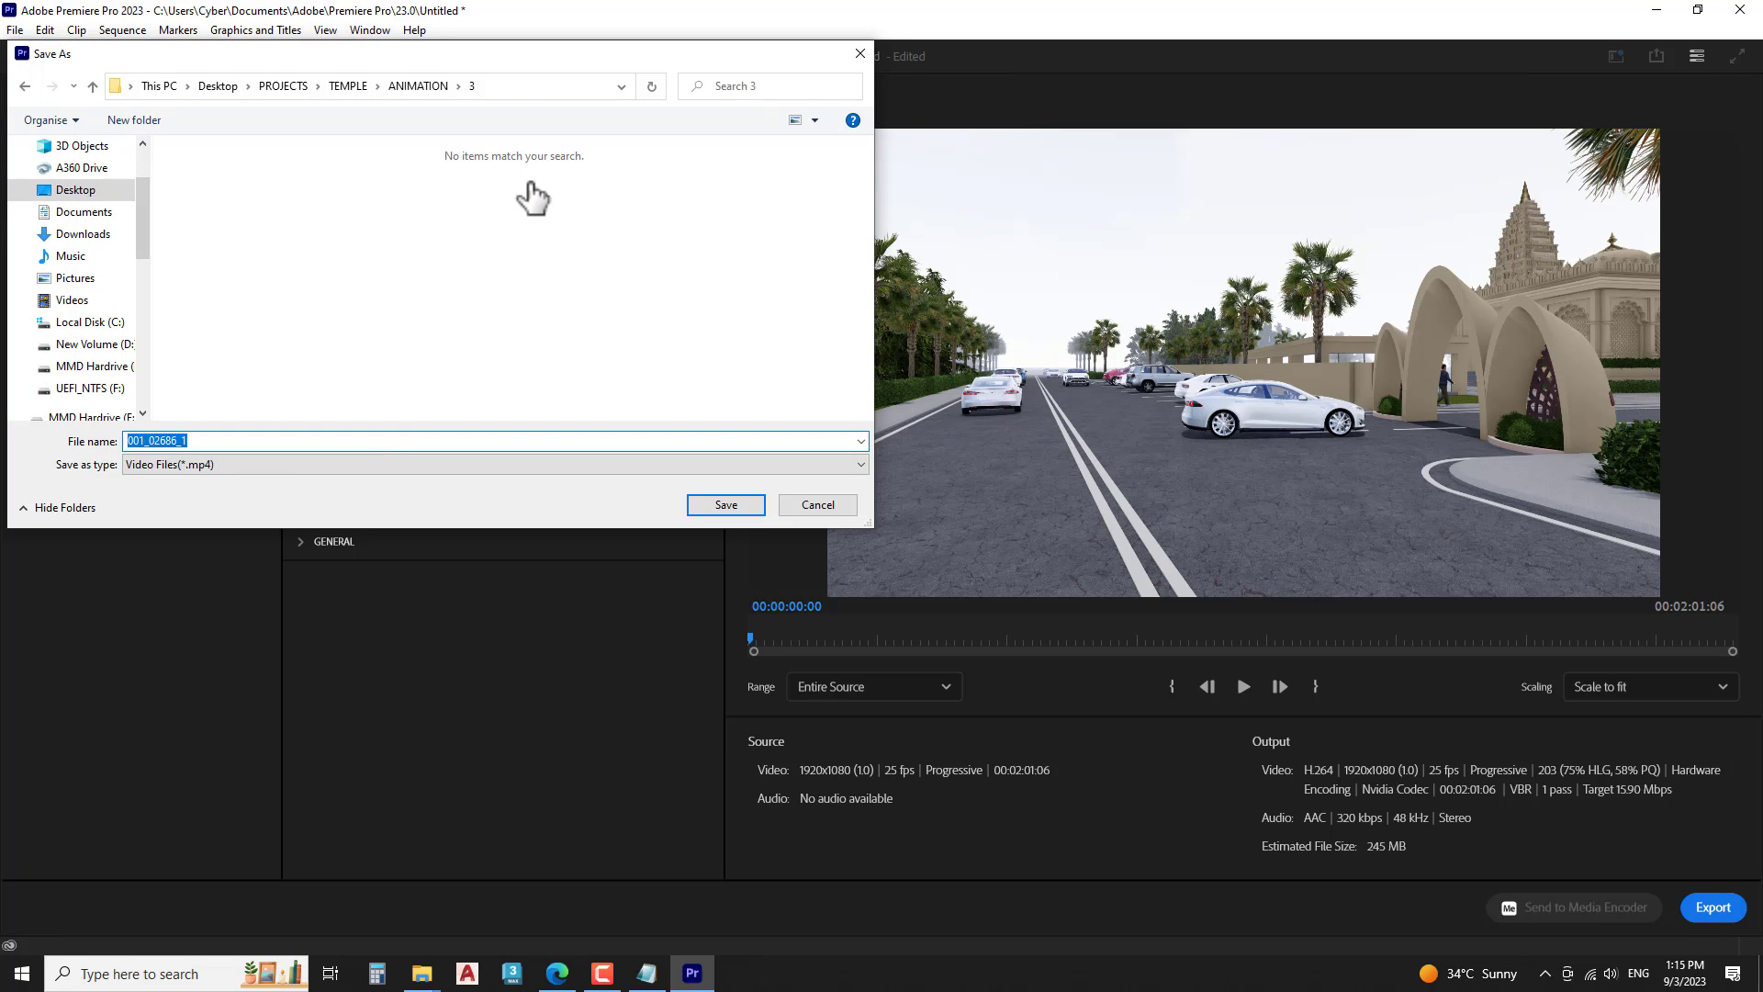
text(Animation )
text(updated)
click(749, 501)
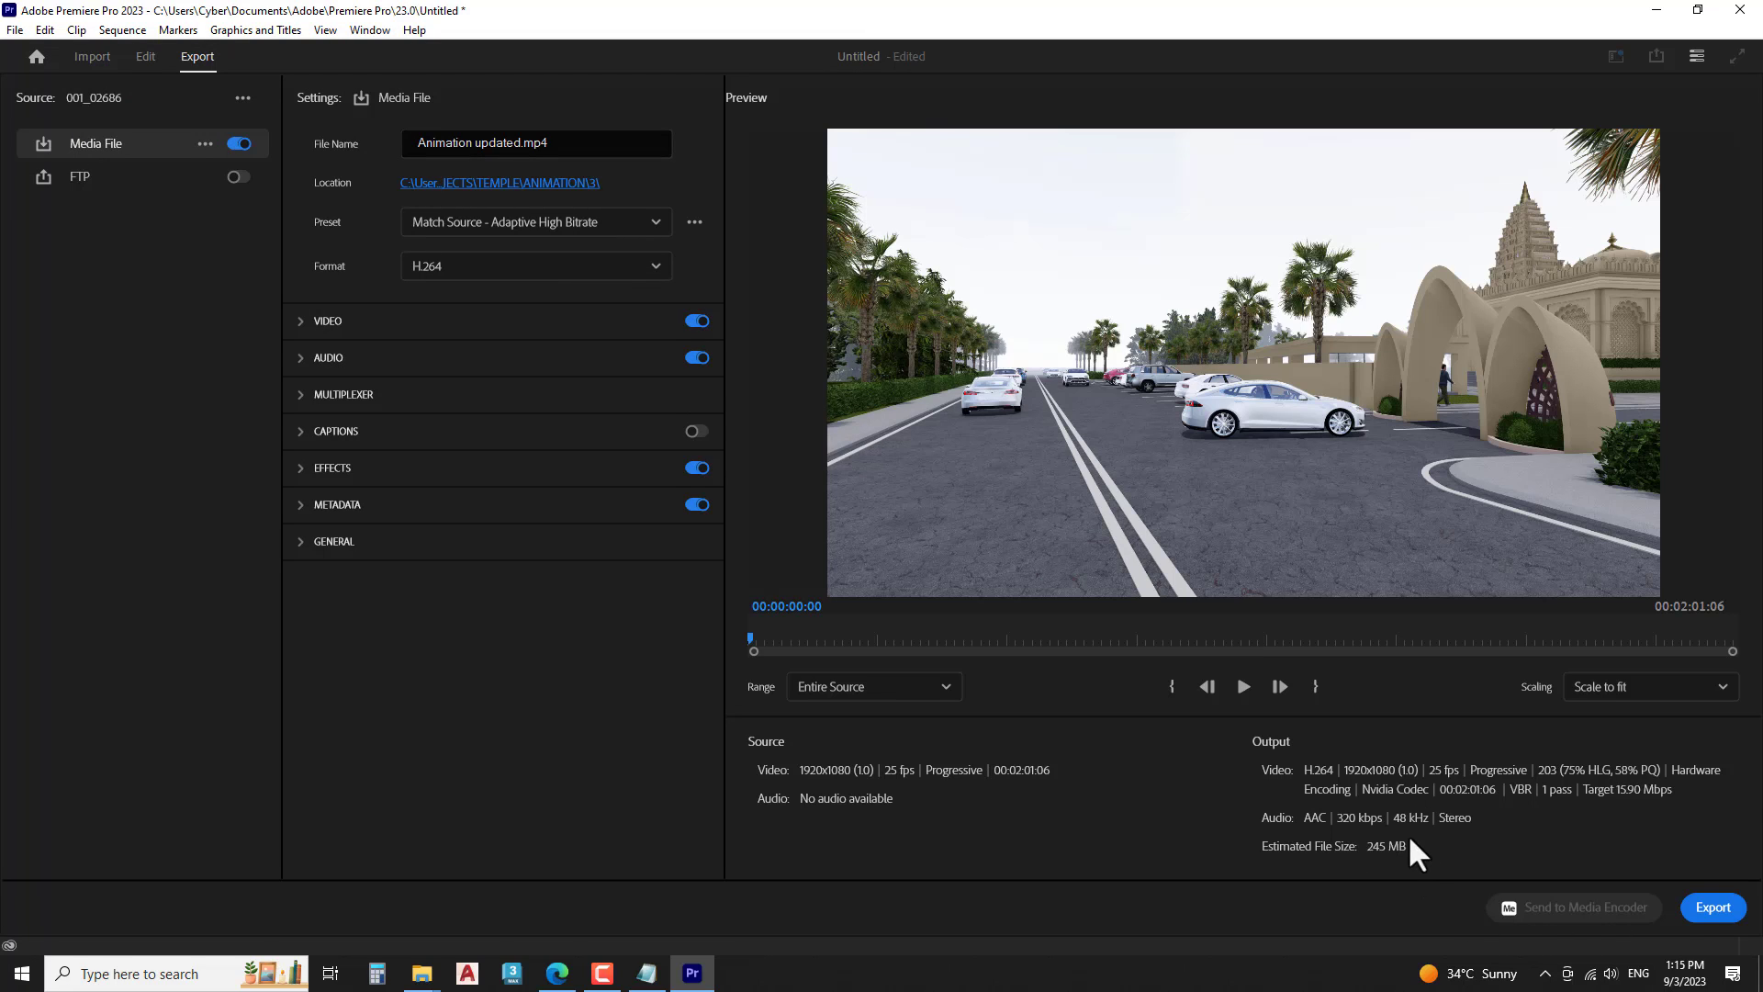
click(1732, 909)
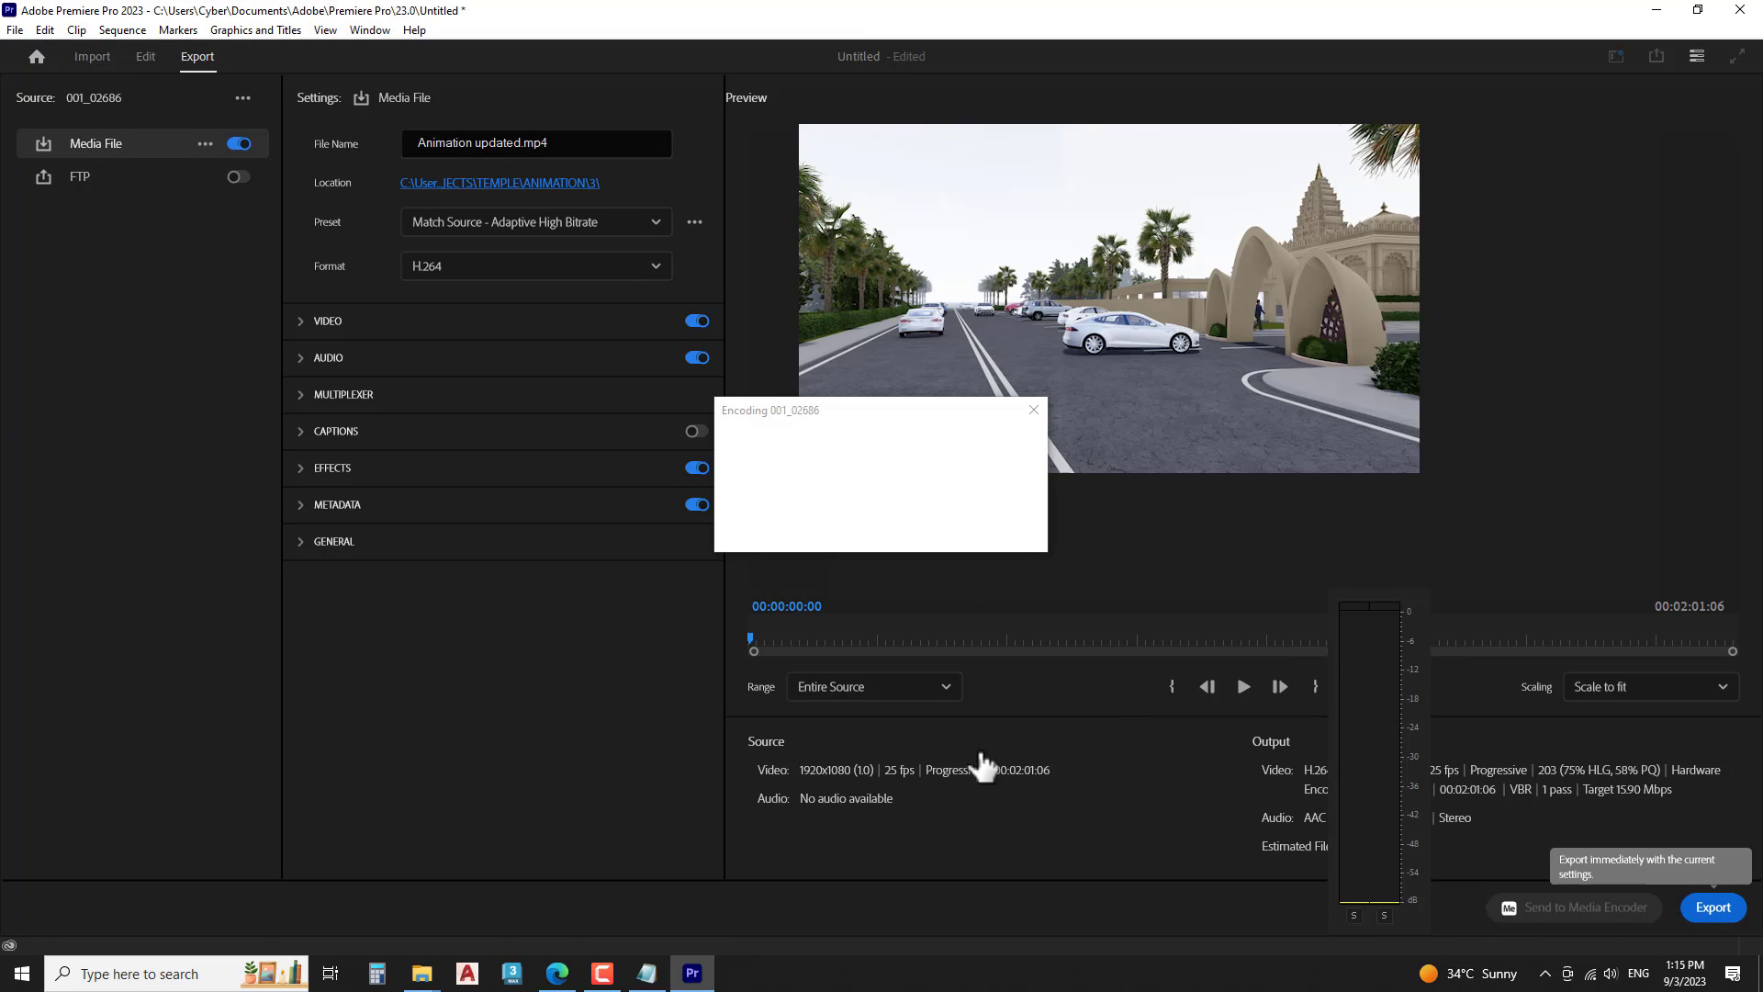
- Add the lines 'Now take this as export' and 'and rendering started' to the notes
click(647, 972)
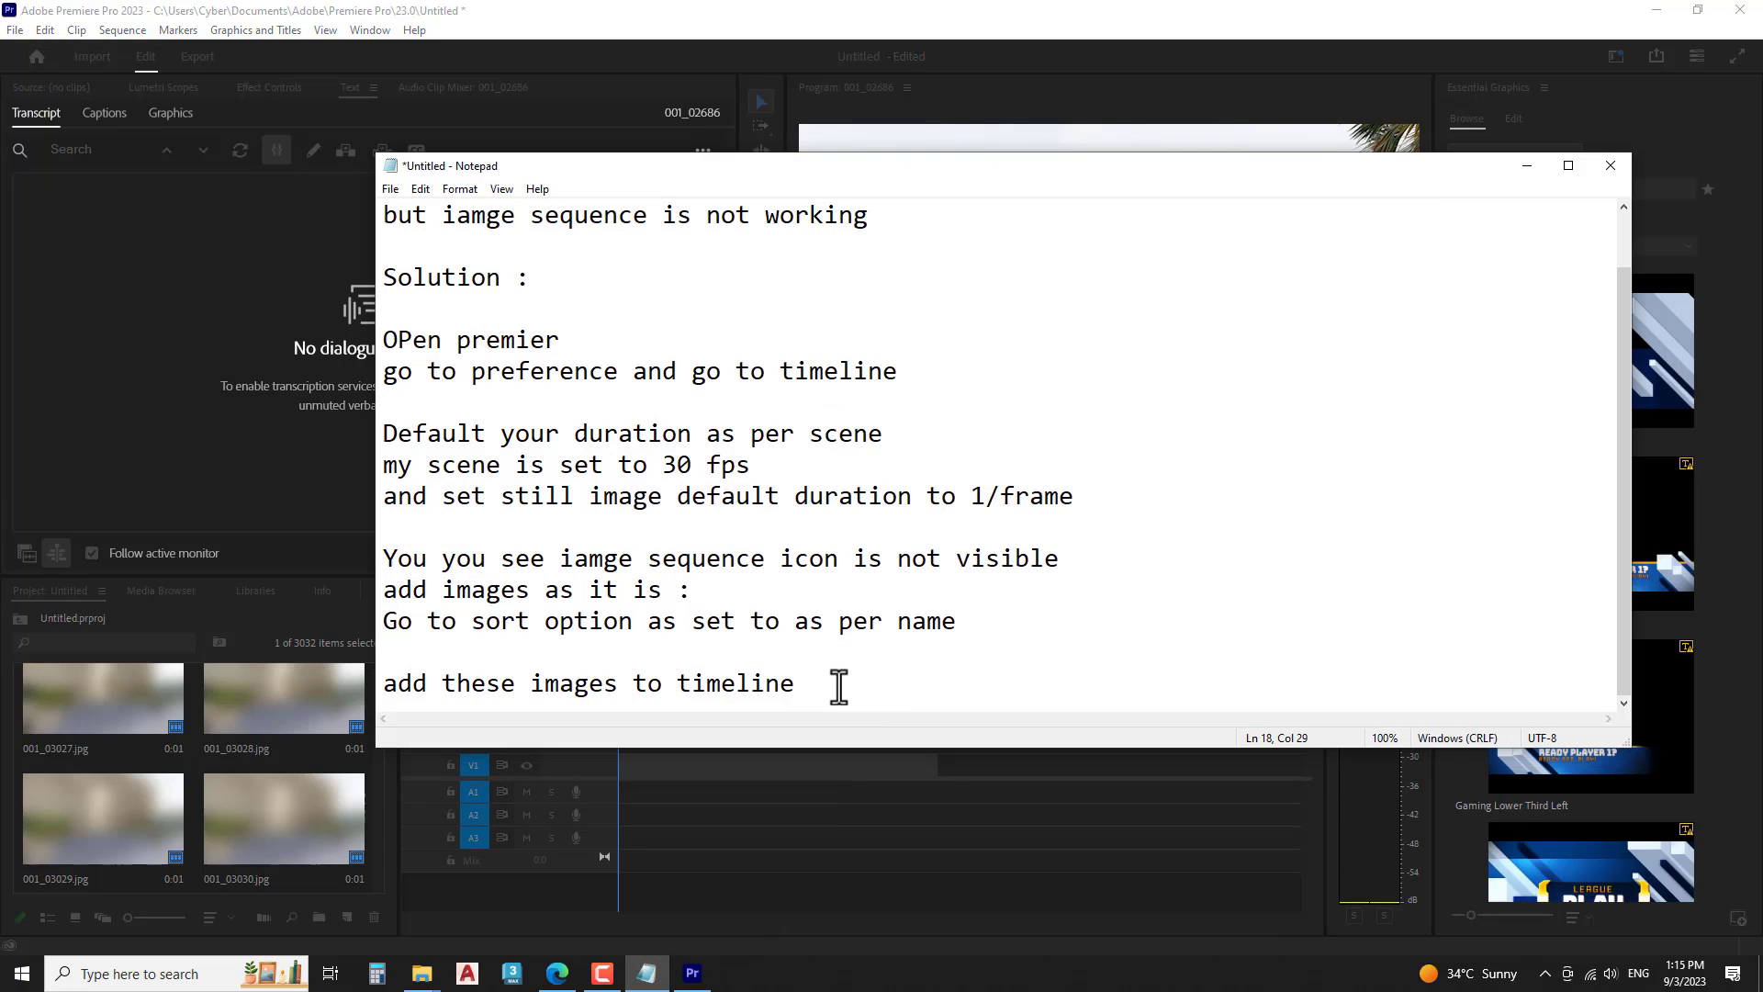
key(Return)
text(Now )
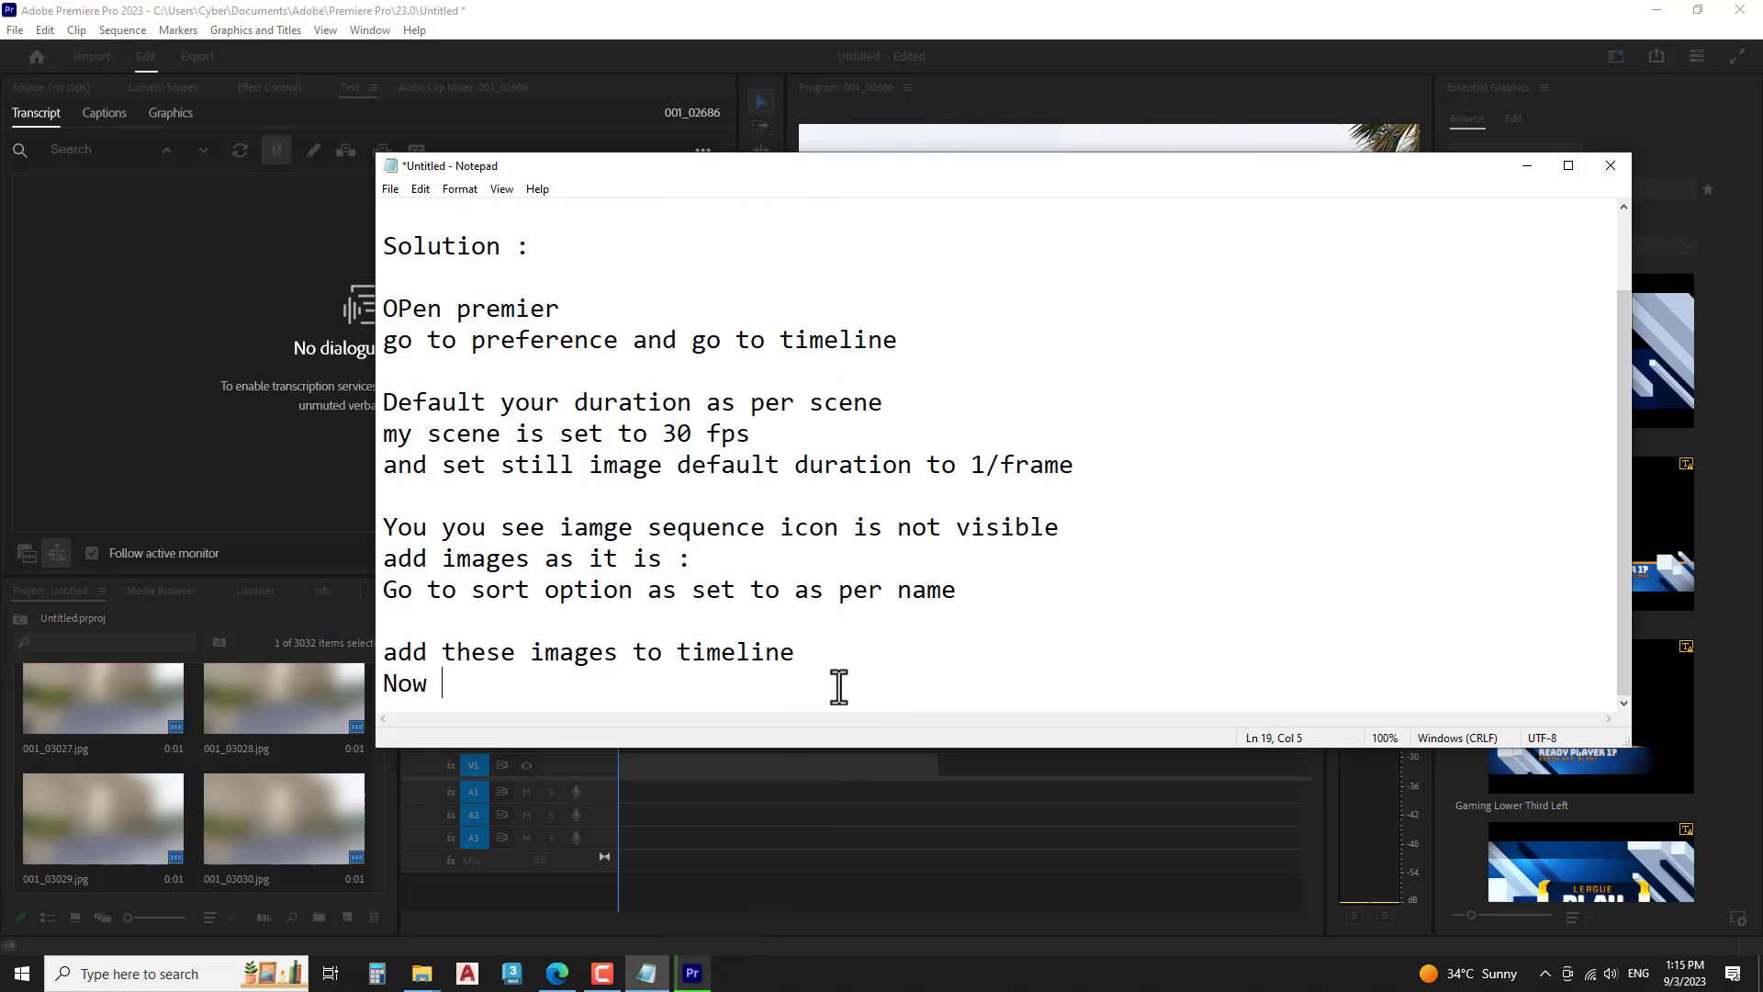
text(it)
key(BackSpace)
key(BackSpace)
key(BackSpace)
text(t)
text(ake this as ex)
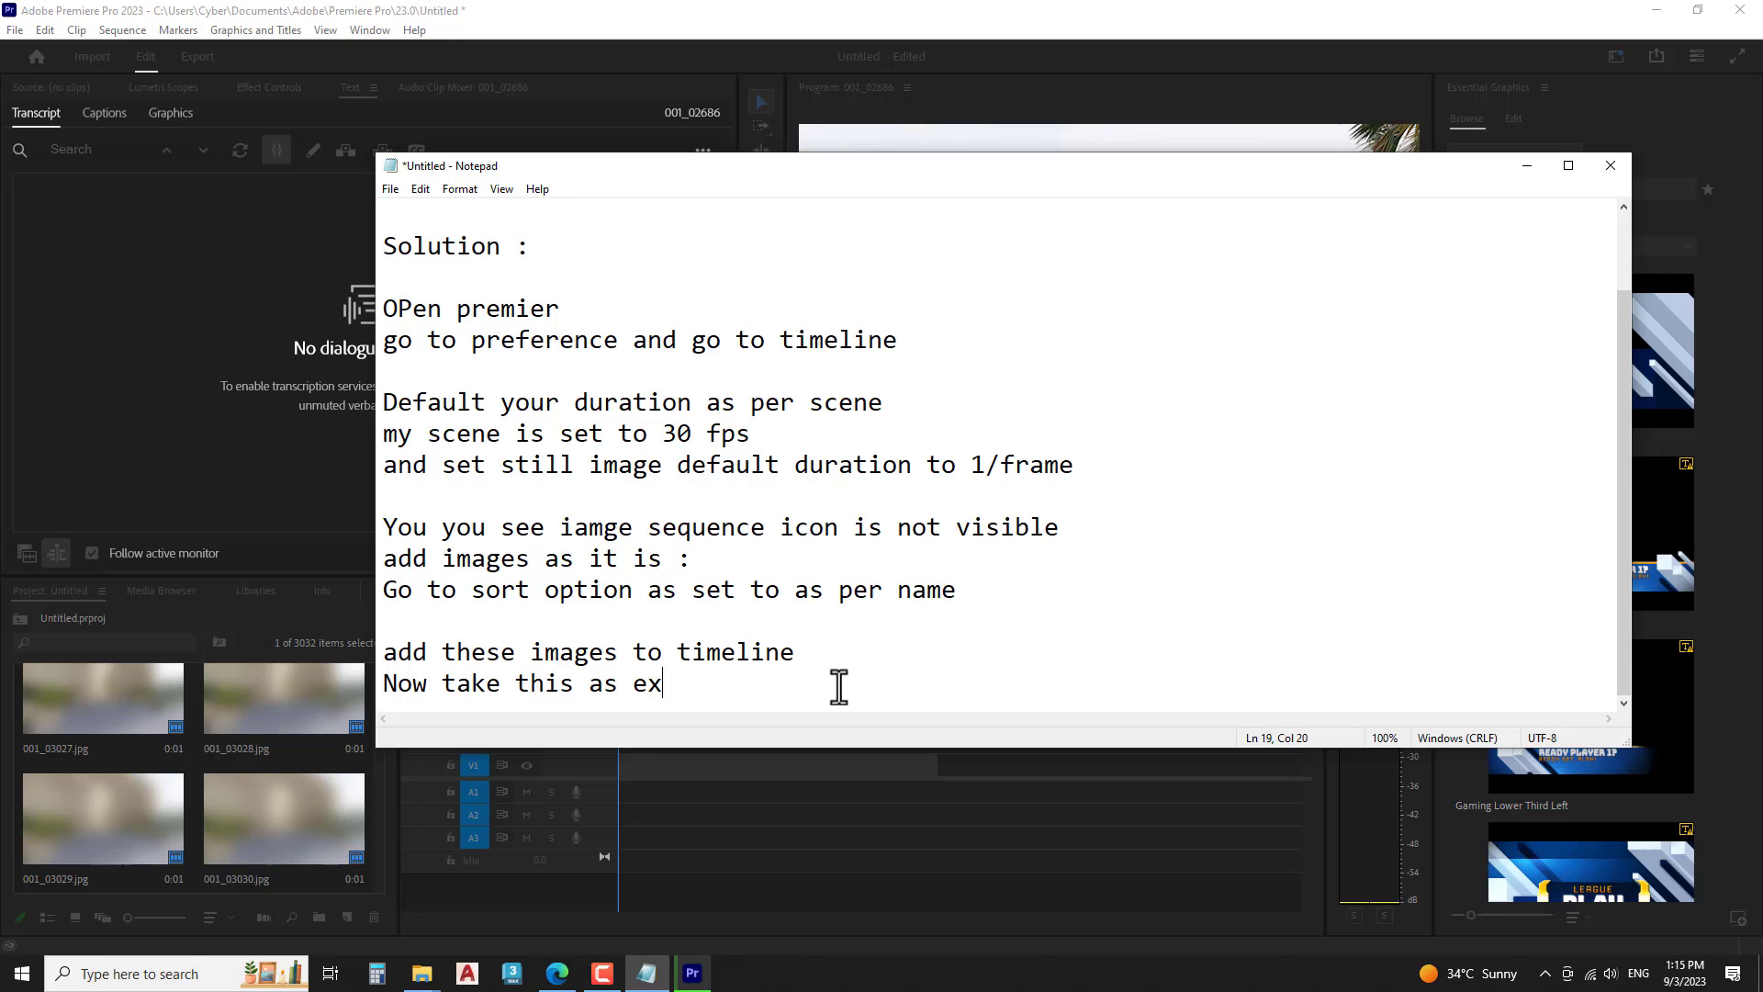
text(port)
key(Return)
text(and rende)
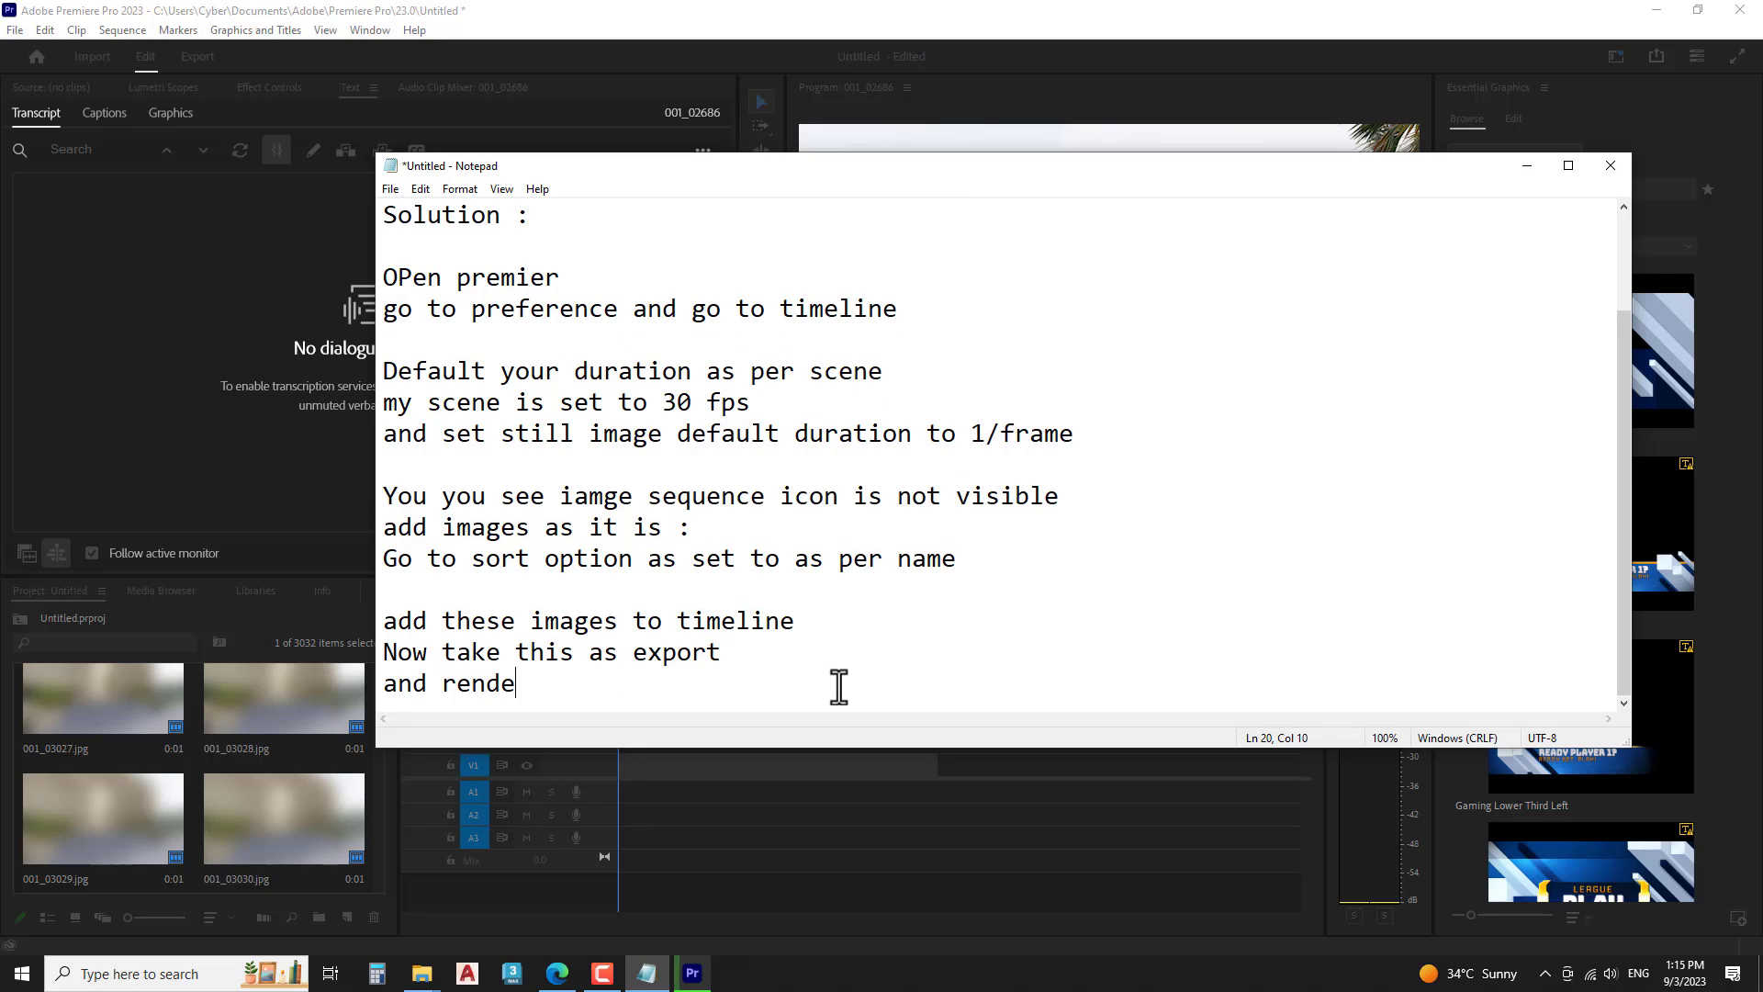
text(ring started)
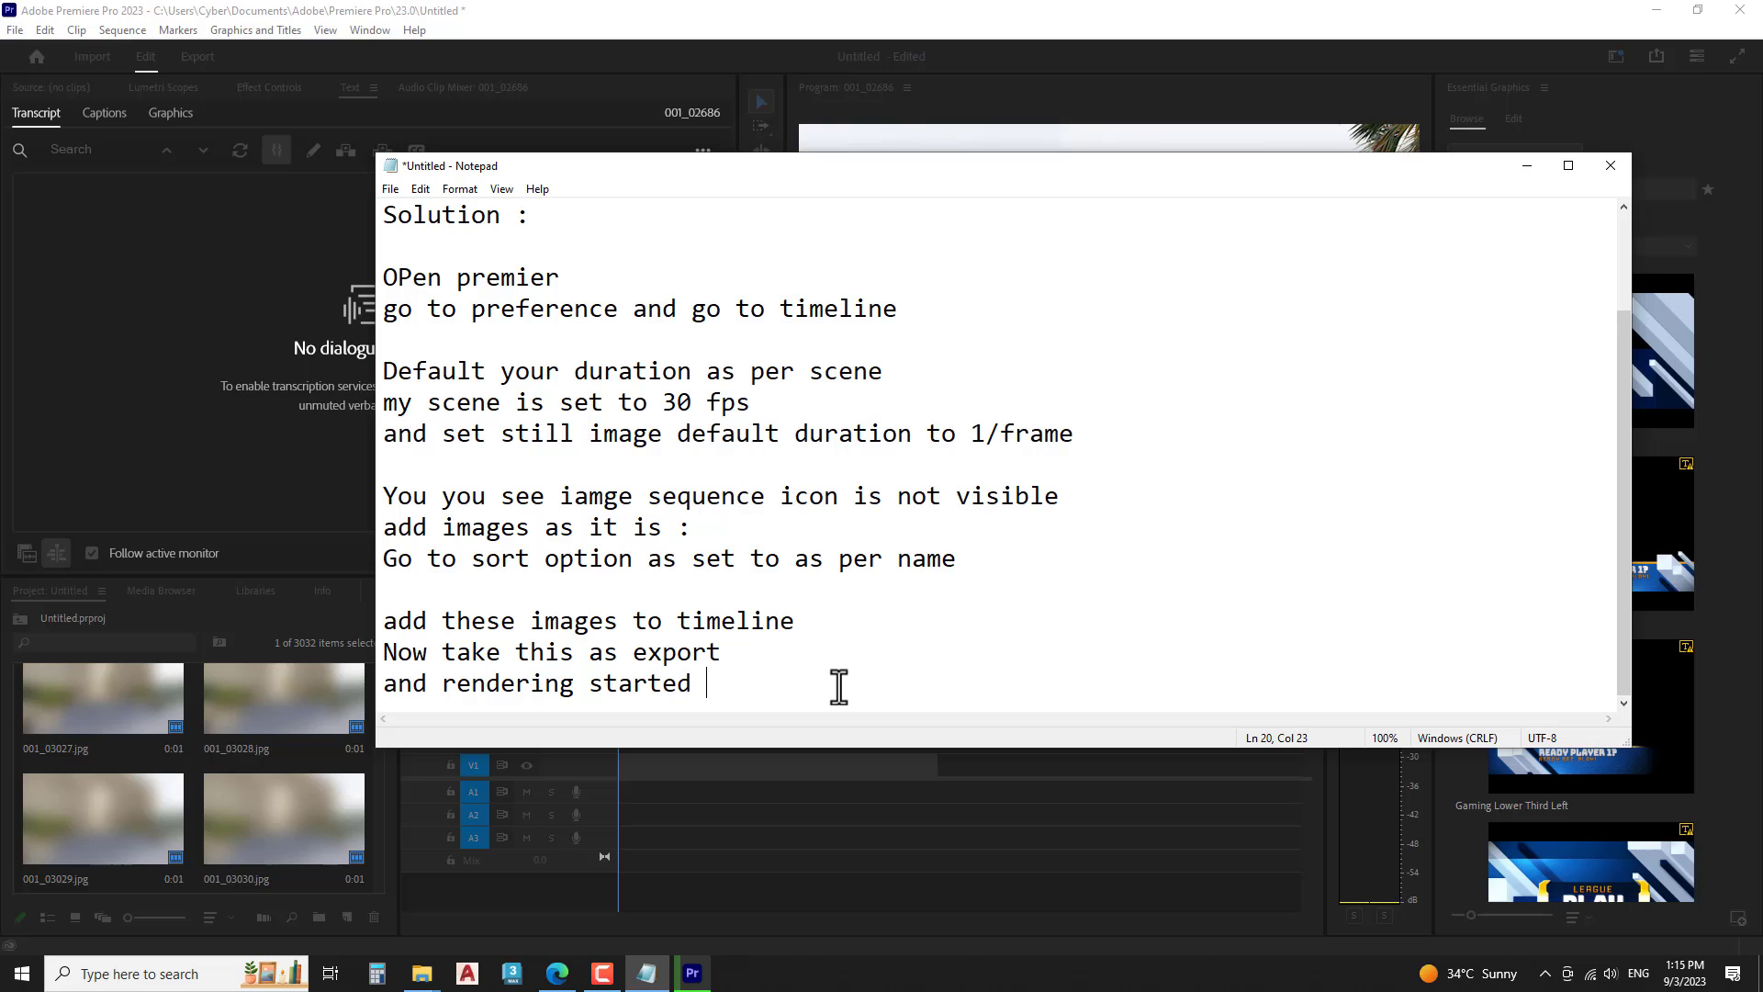
key(Return)
- Add a 'Problem solved' line followed by blank lines
text(PRo)
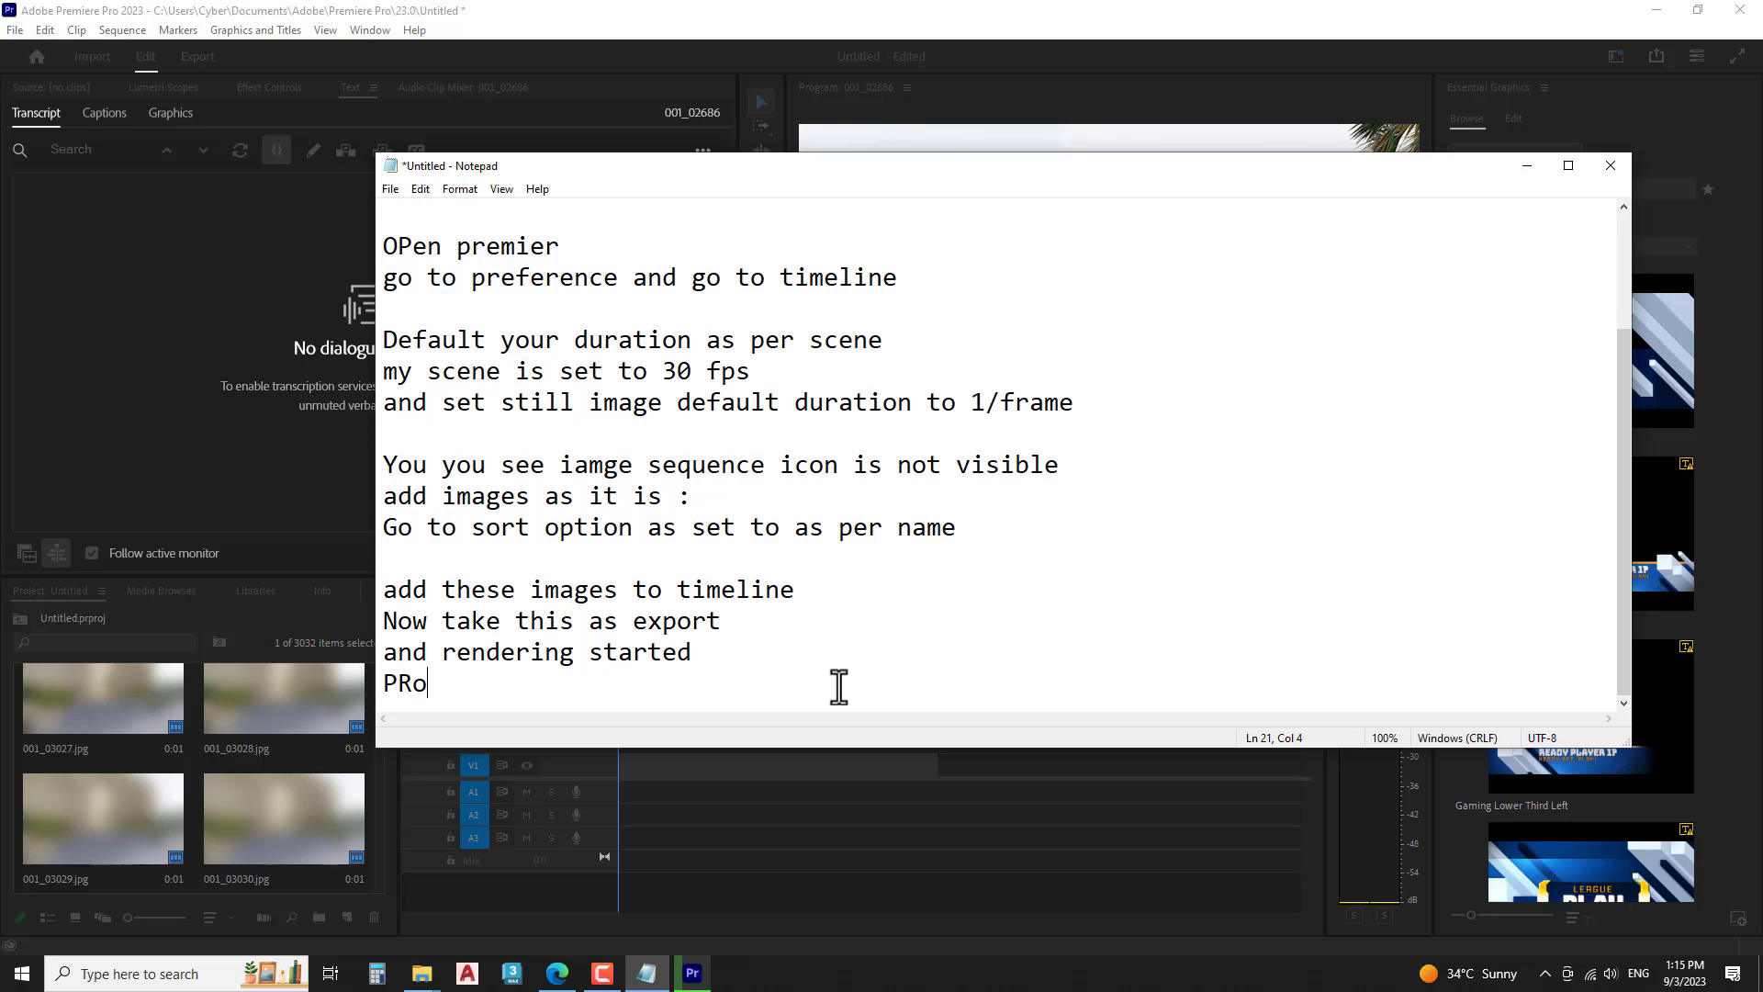
text(blem)
key(BackSpace)
key(BackSpace)
key(BackSpace)
key(BackSpace)
key(BackSpace)
text(roblem )
text(solved)
key(Return)
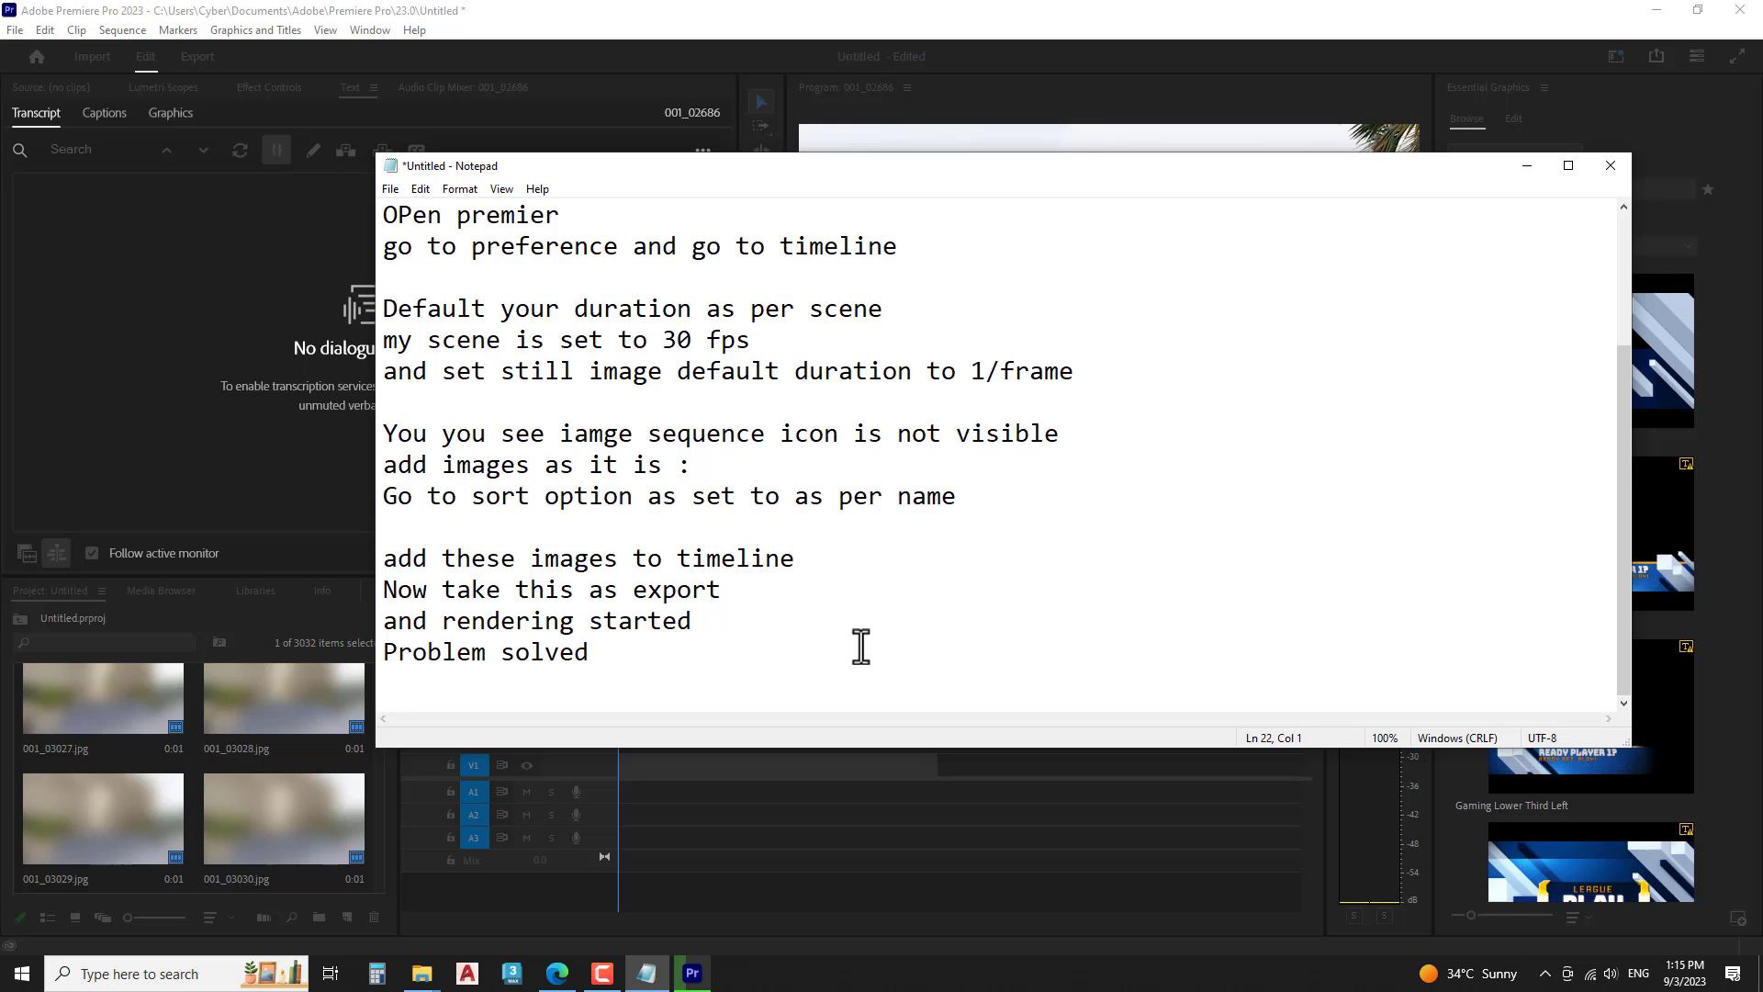
key(Return)
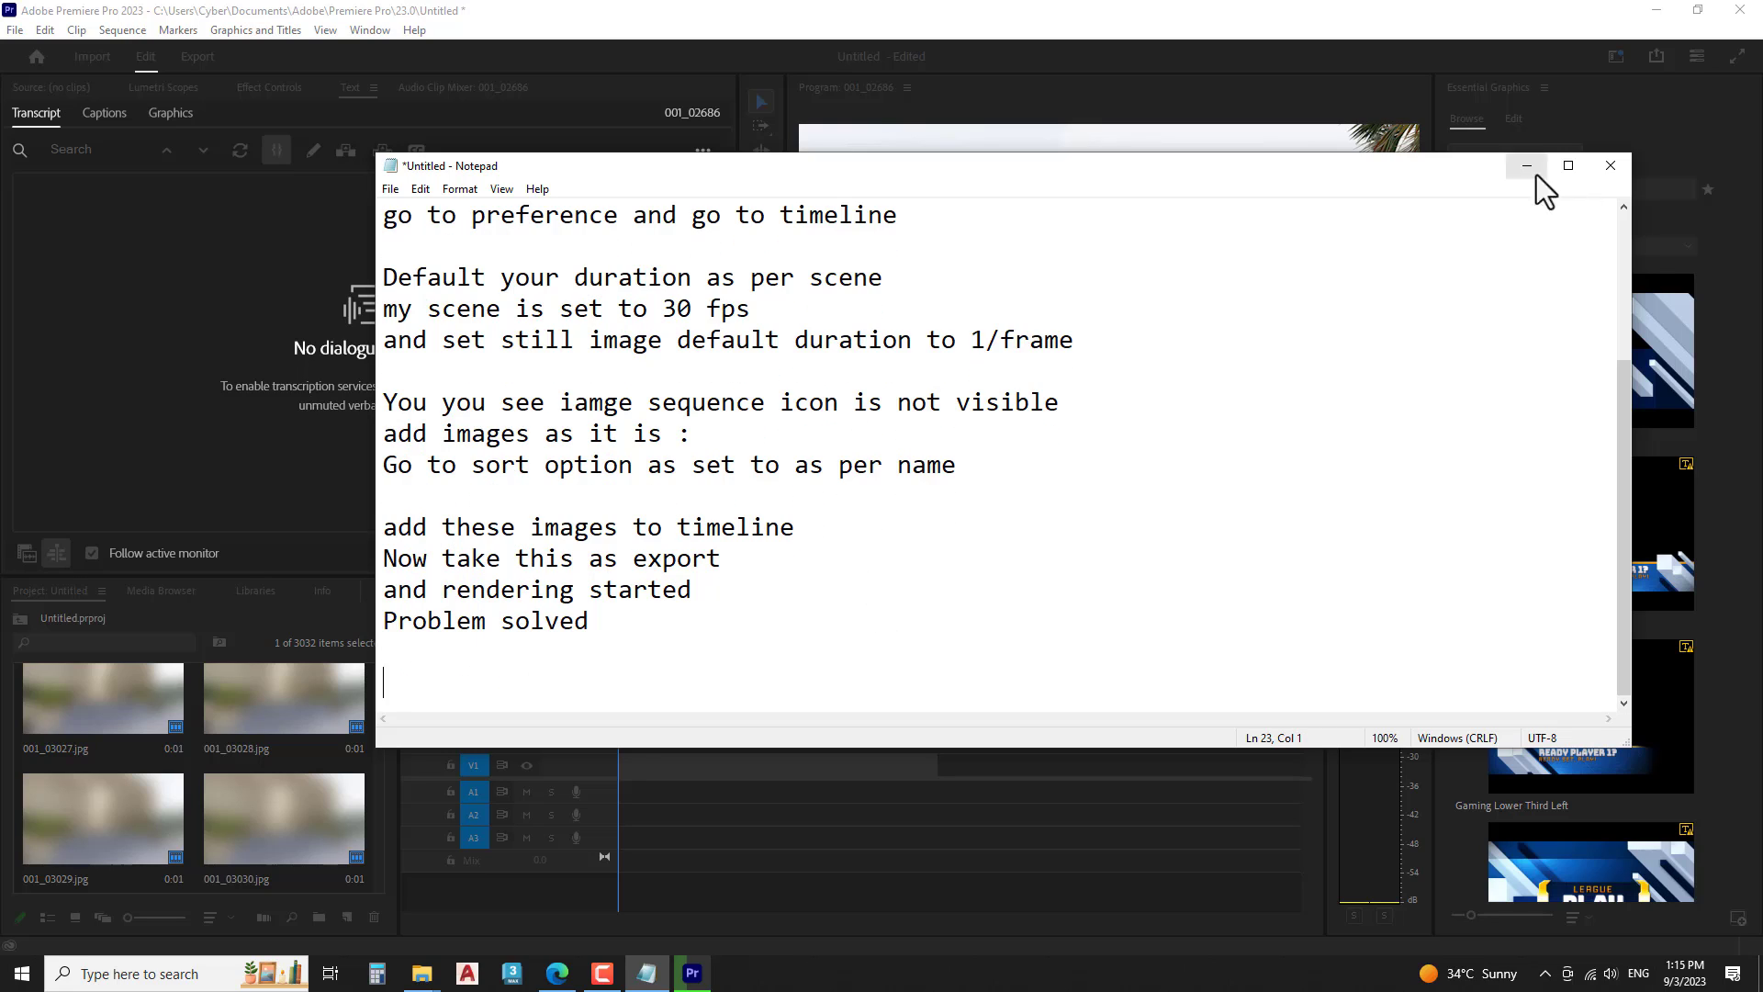
- Let the Animation updated.mp4 export finish, then switch to the folder 3 Explorer window
click(1527, 167)
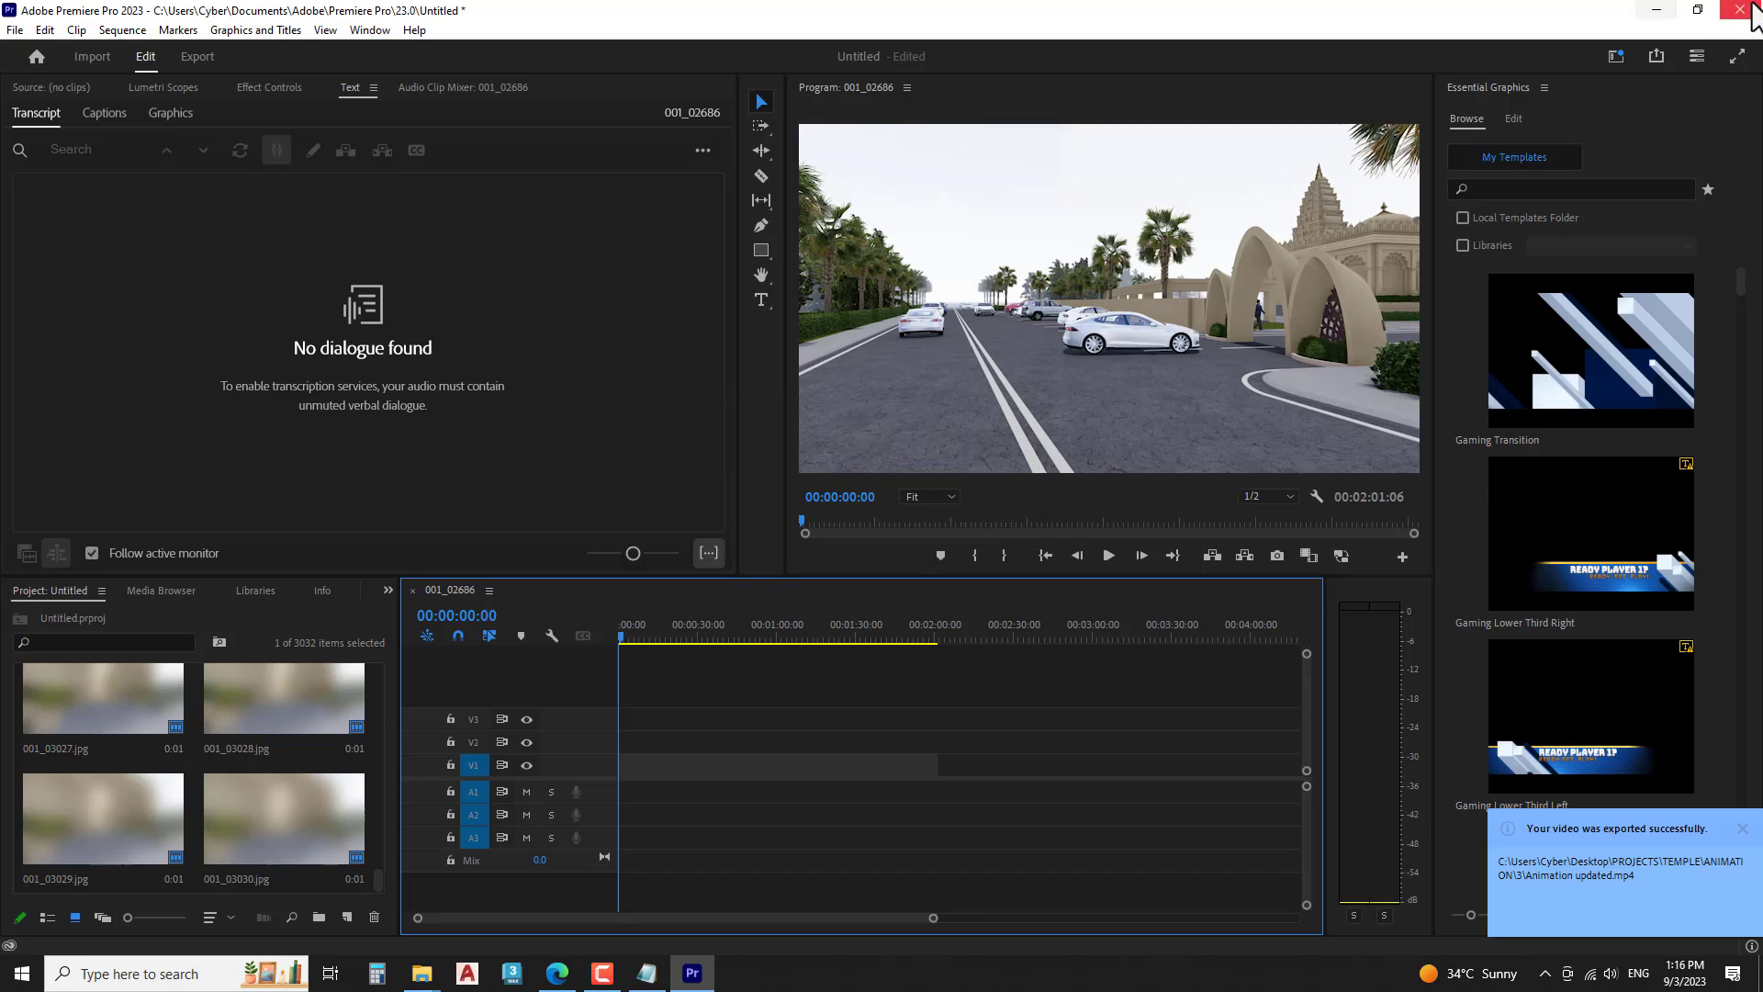
click(1657, 10)
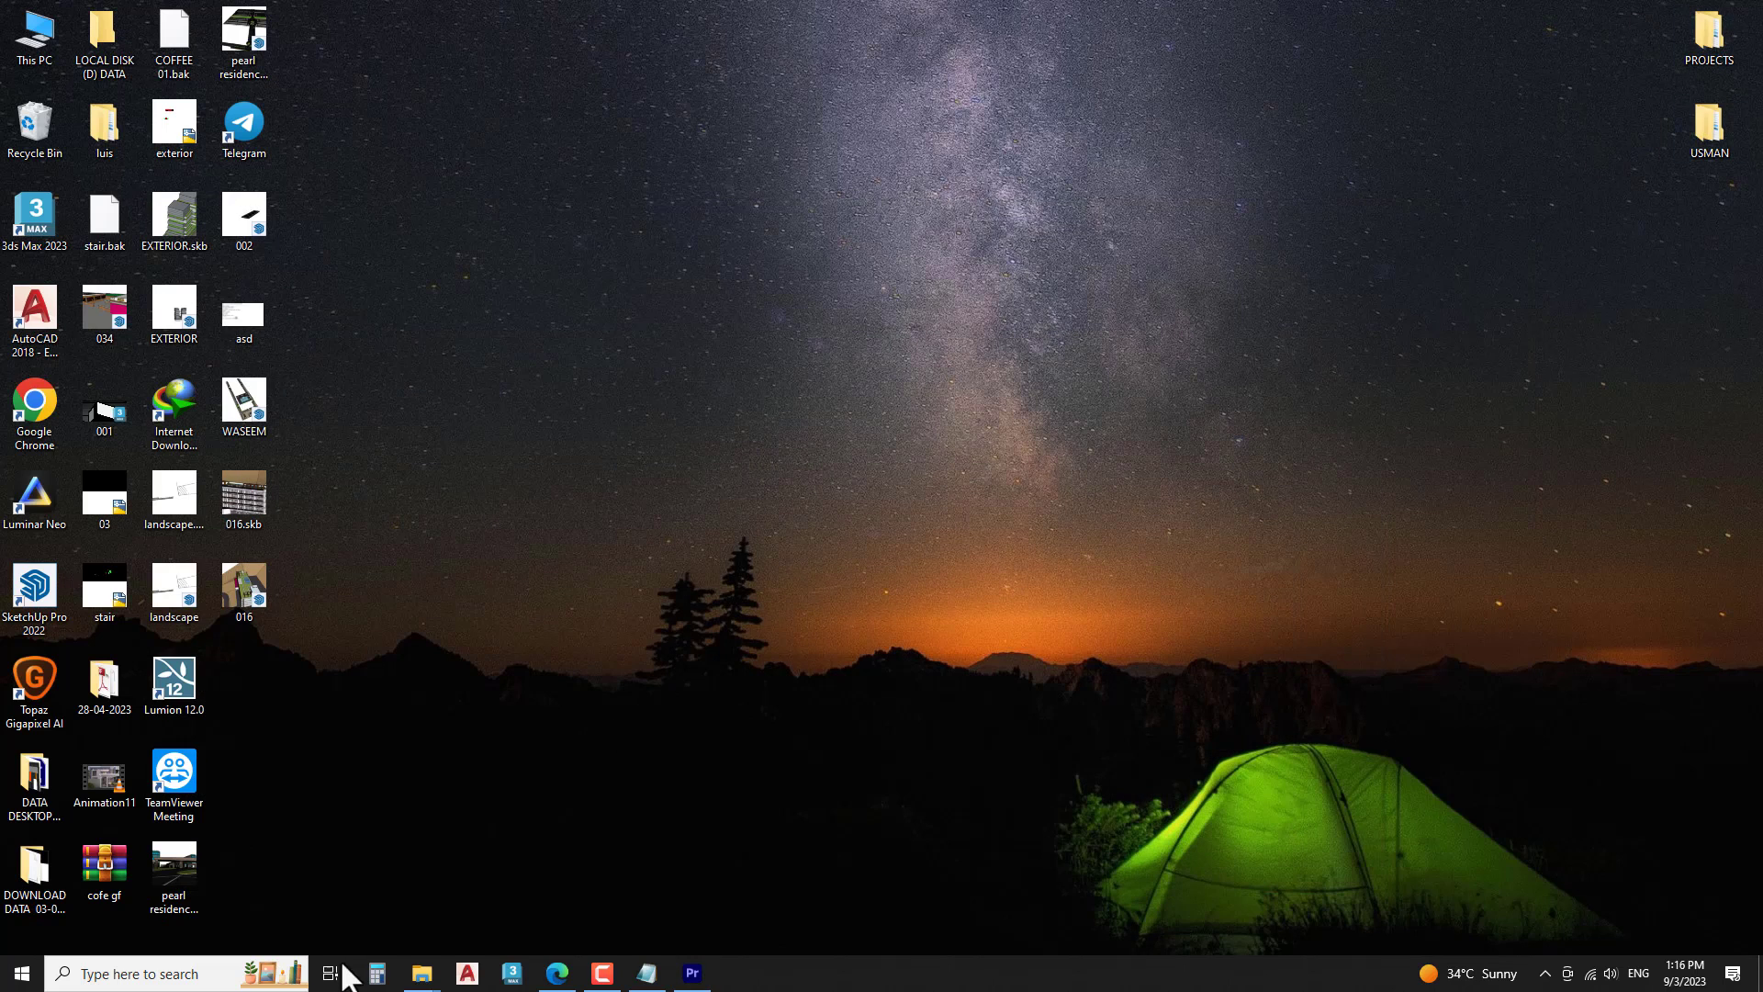
mouse_move(421, 974)
click(525, 918)
- Scroll to the end of folder 3 and play 'Animation updated' in VLC
scroll(648, 732, down, 15)
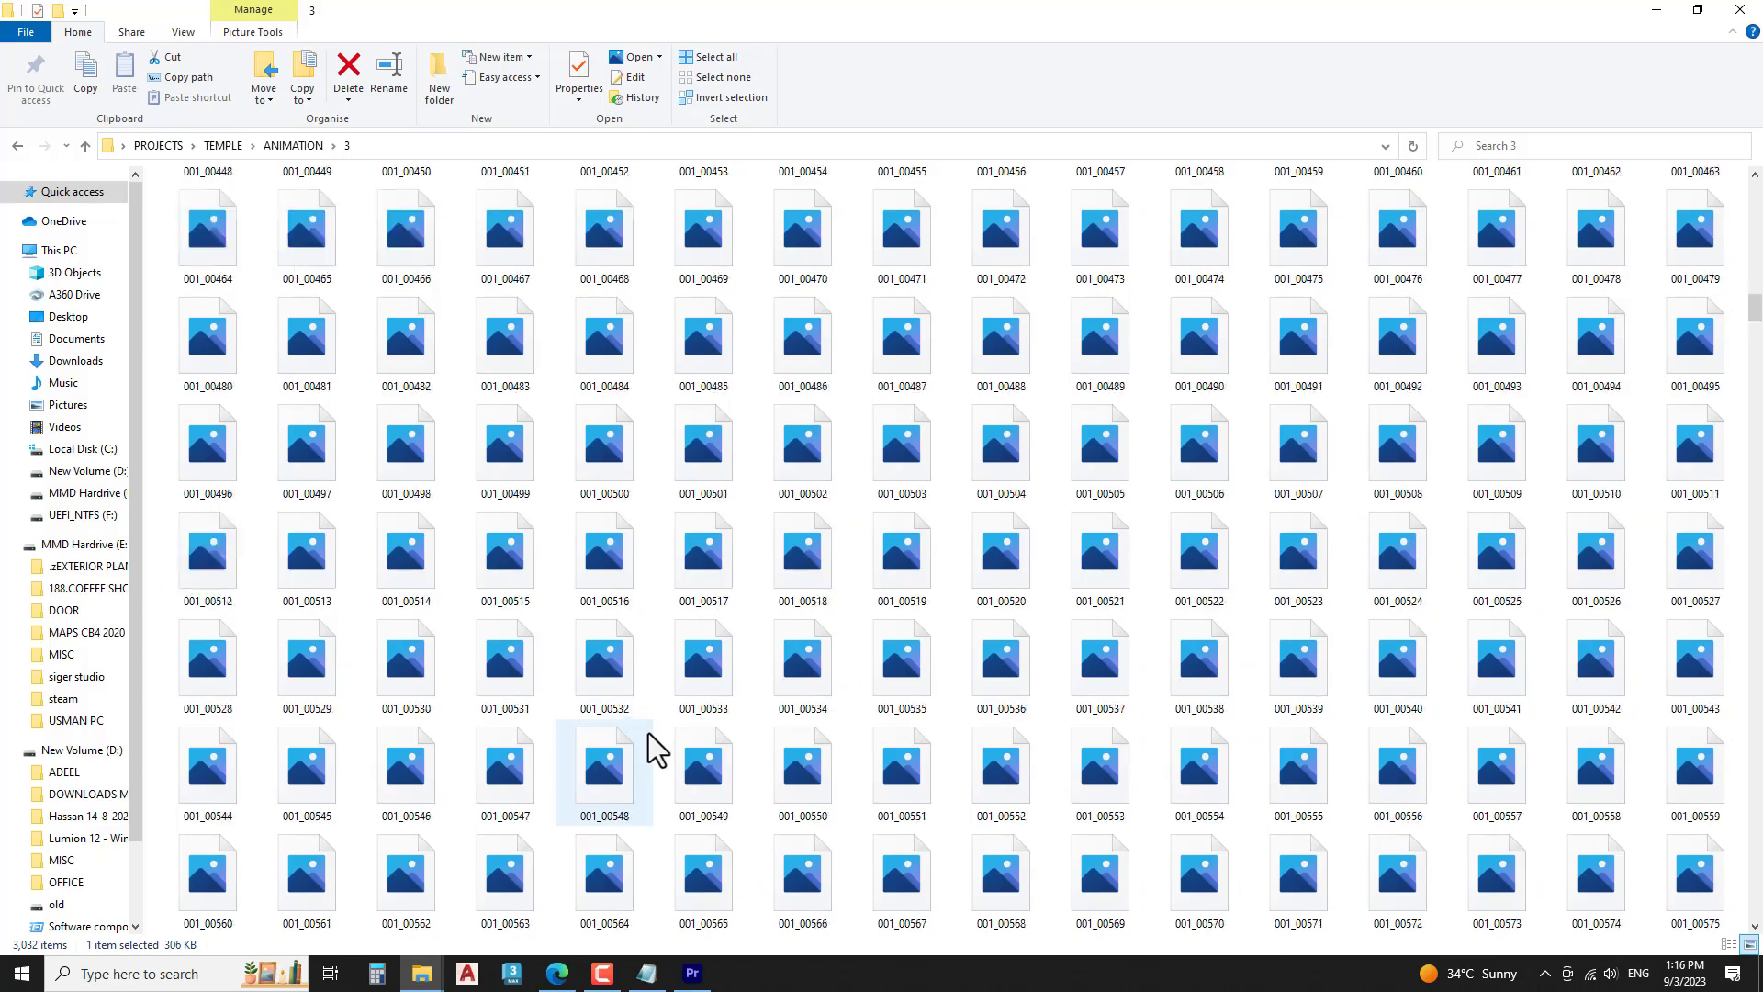
drag(1753, 436, 1753, 909)
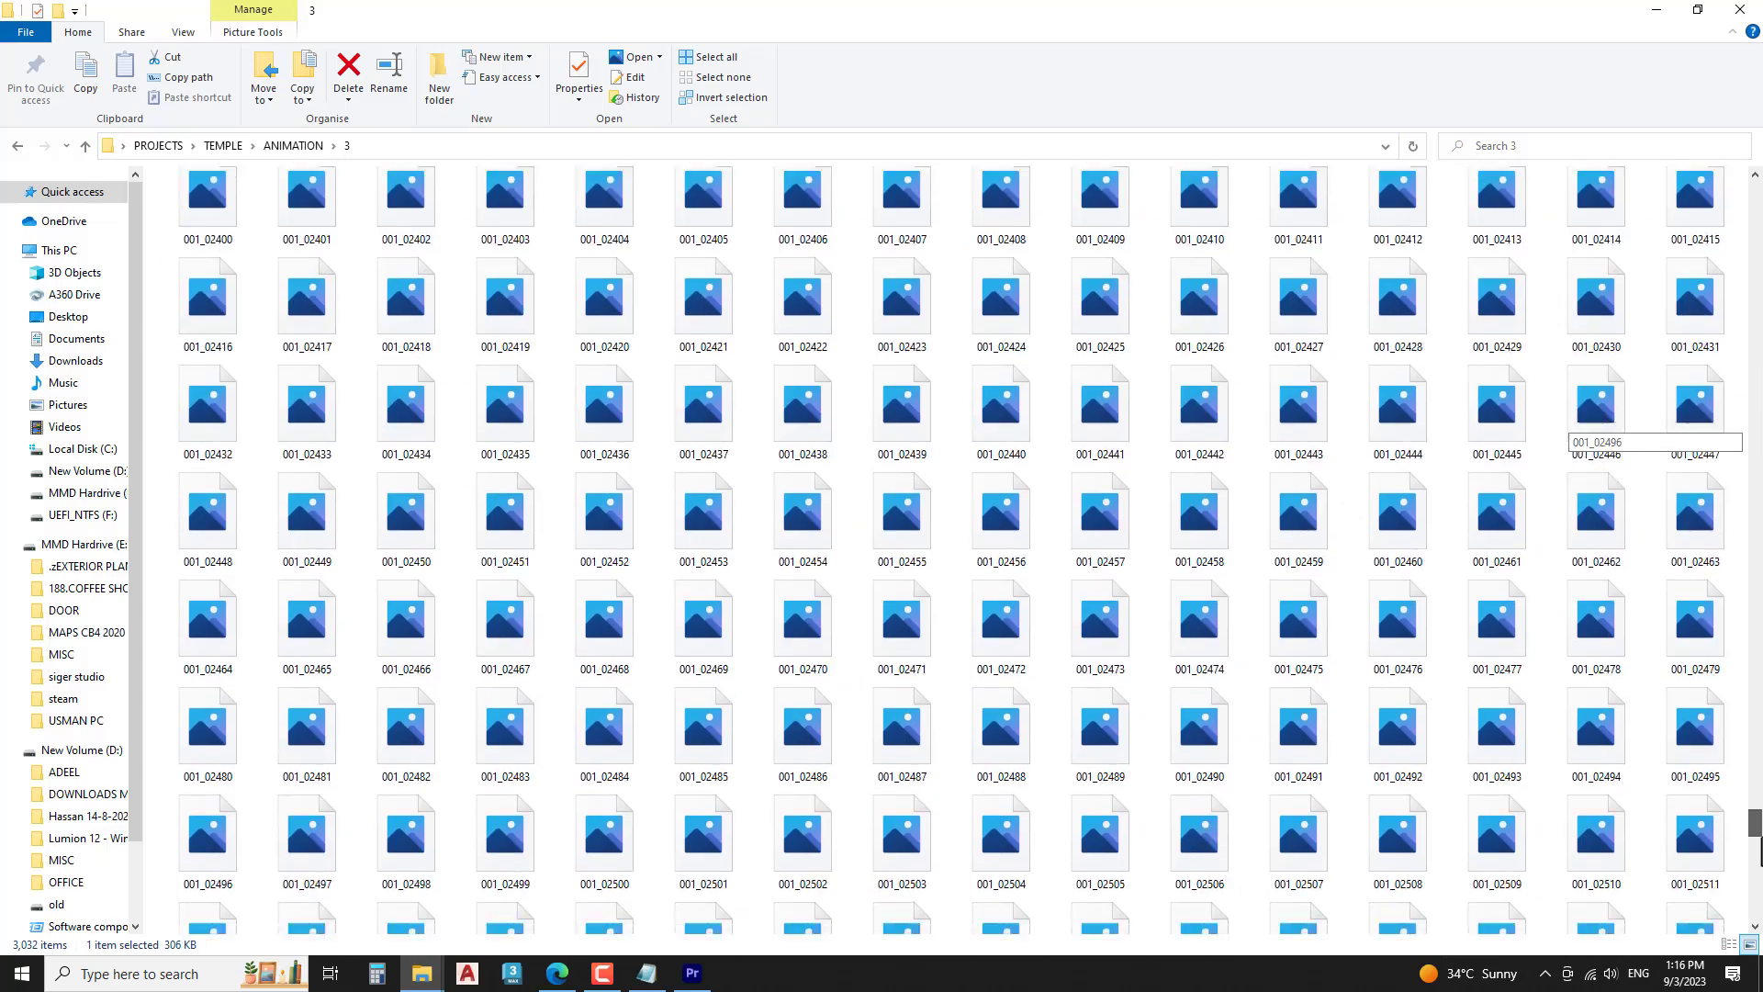
click(887, 873)
double_click(887, 868)
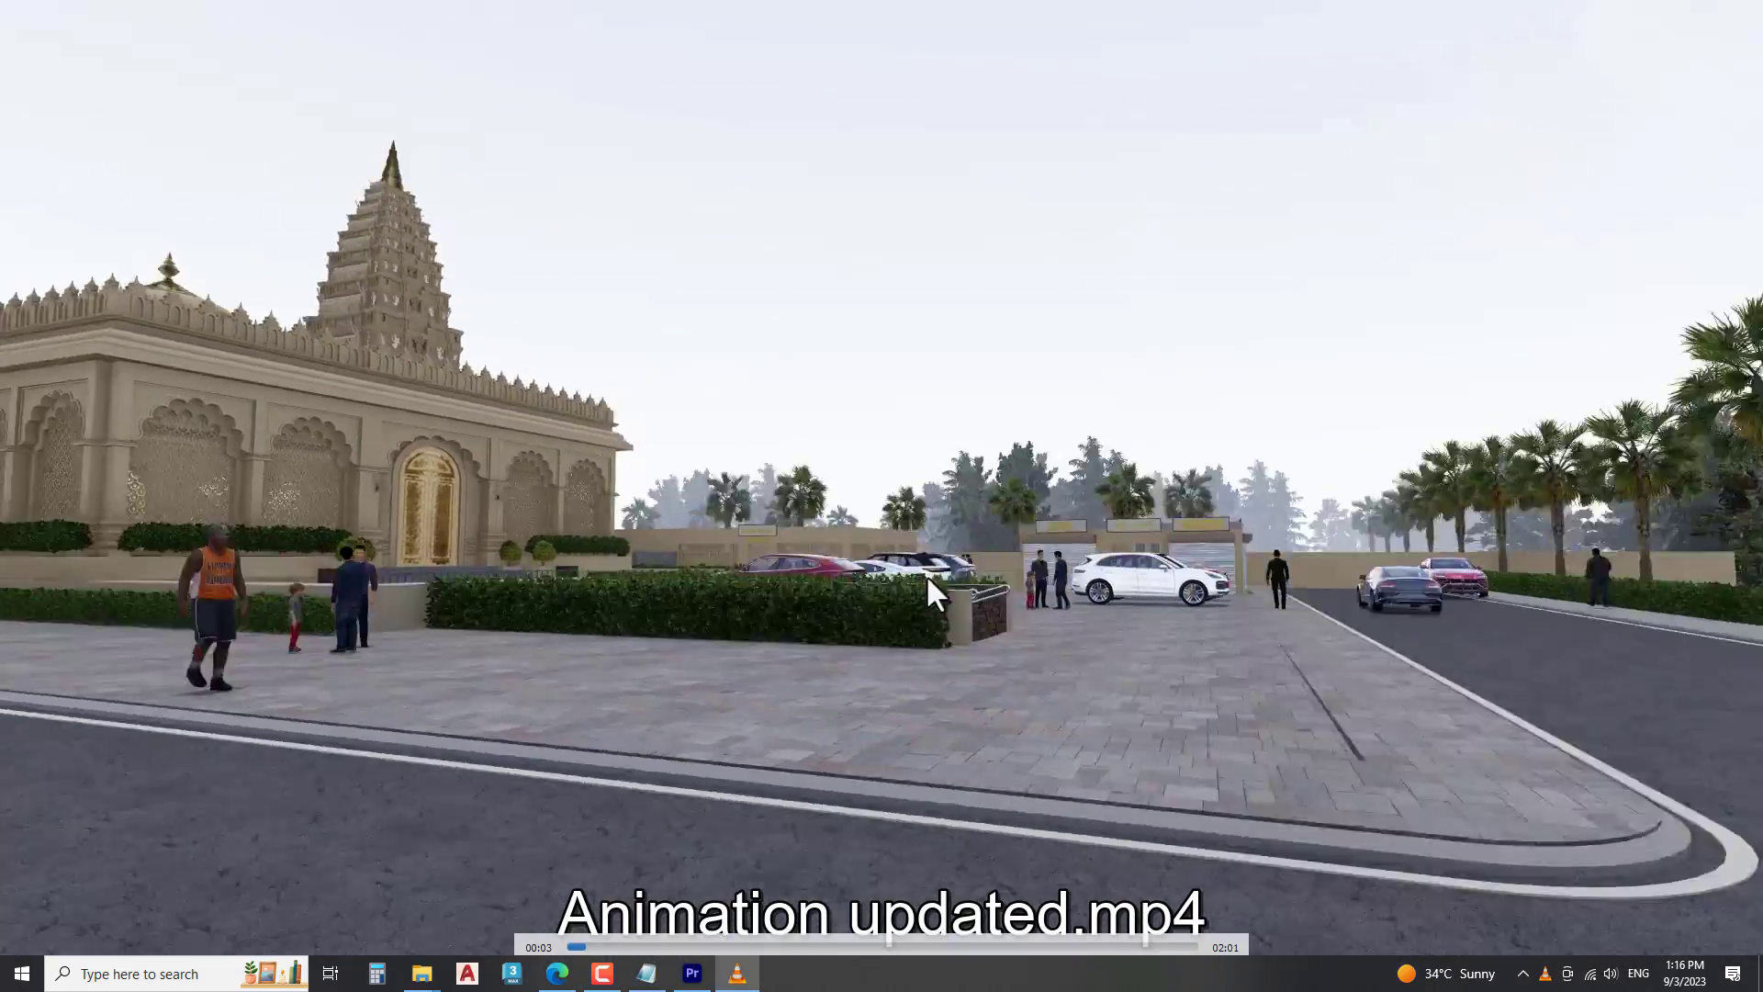
- Close VLC, minimize Explorer and return to Premiere Pro
double_click(926, 575)
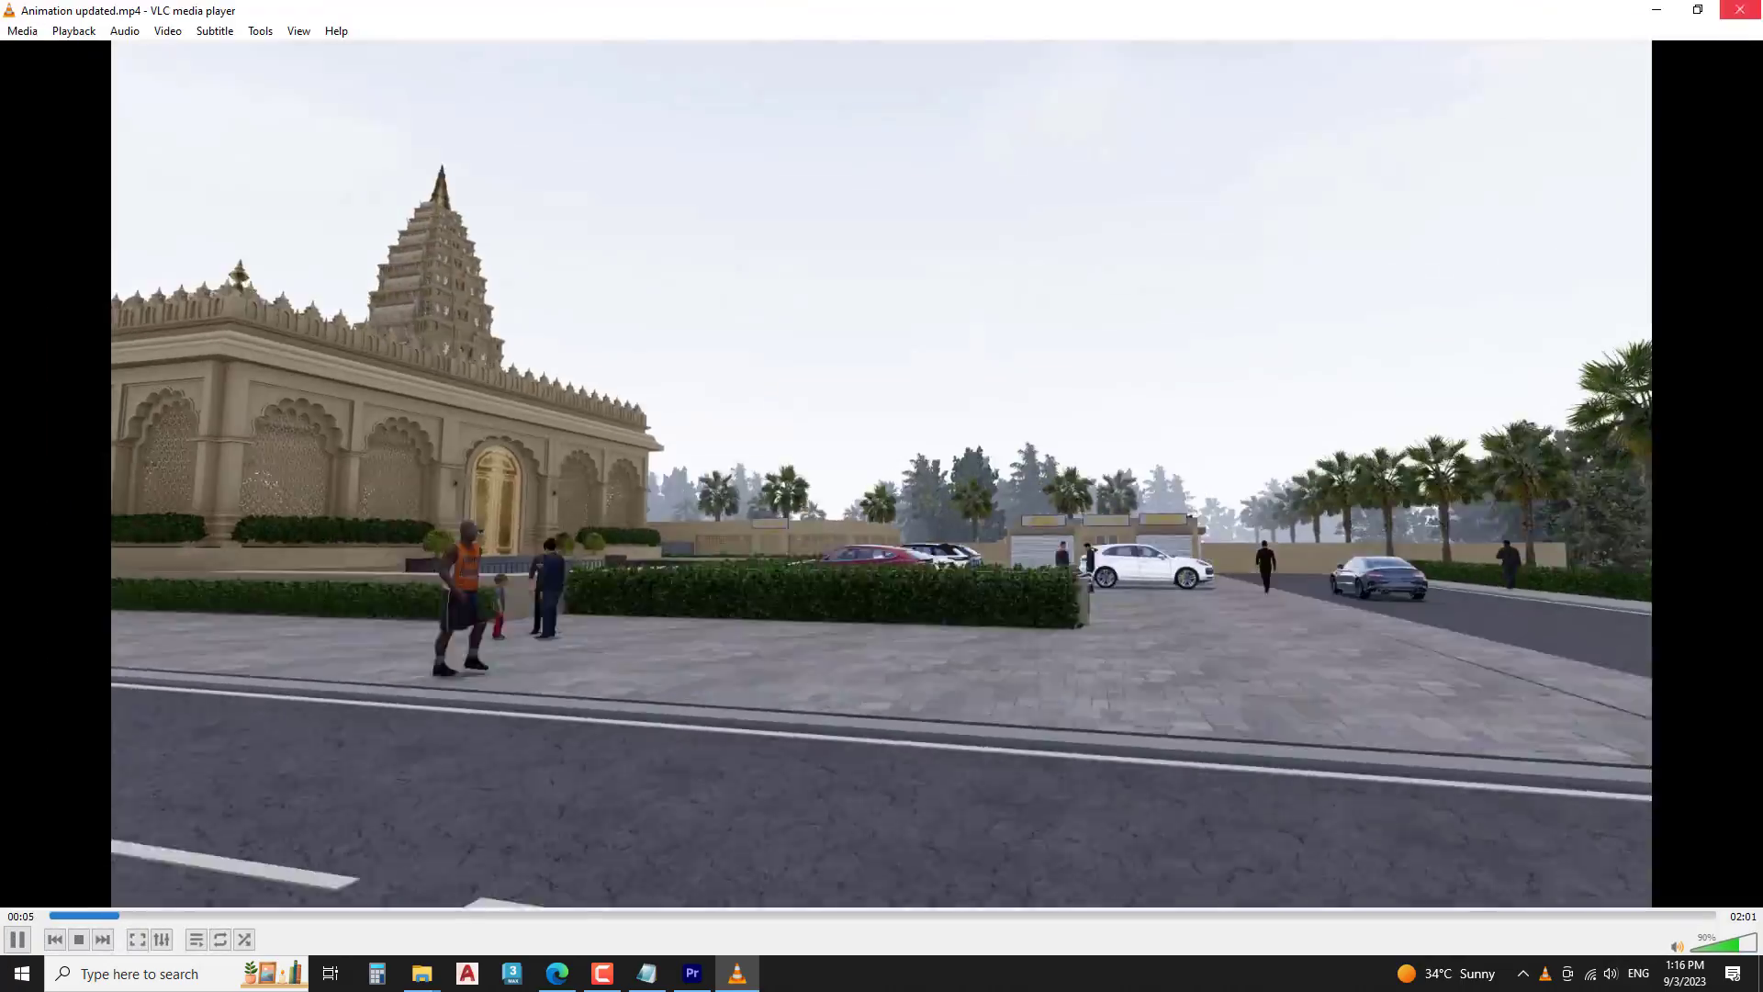
click(1740, 9)
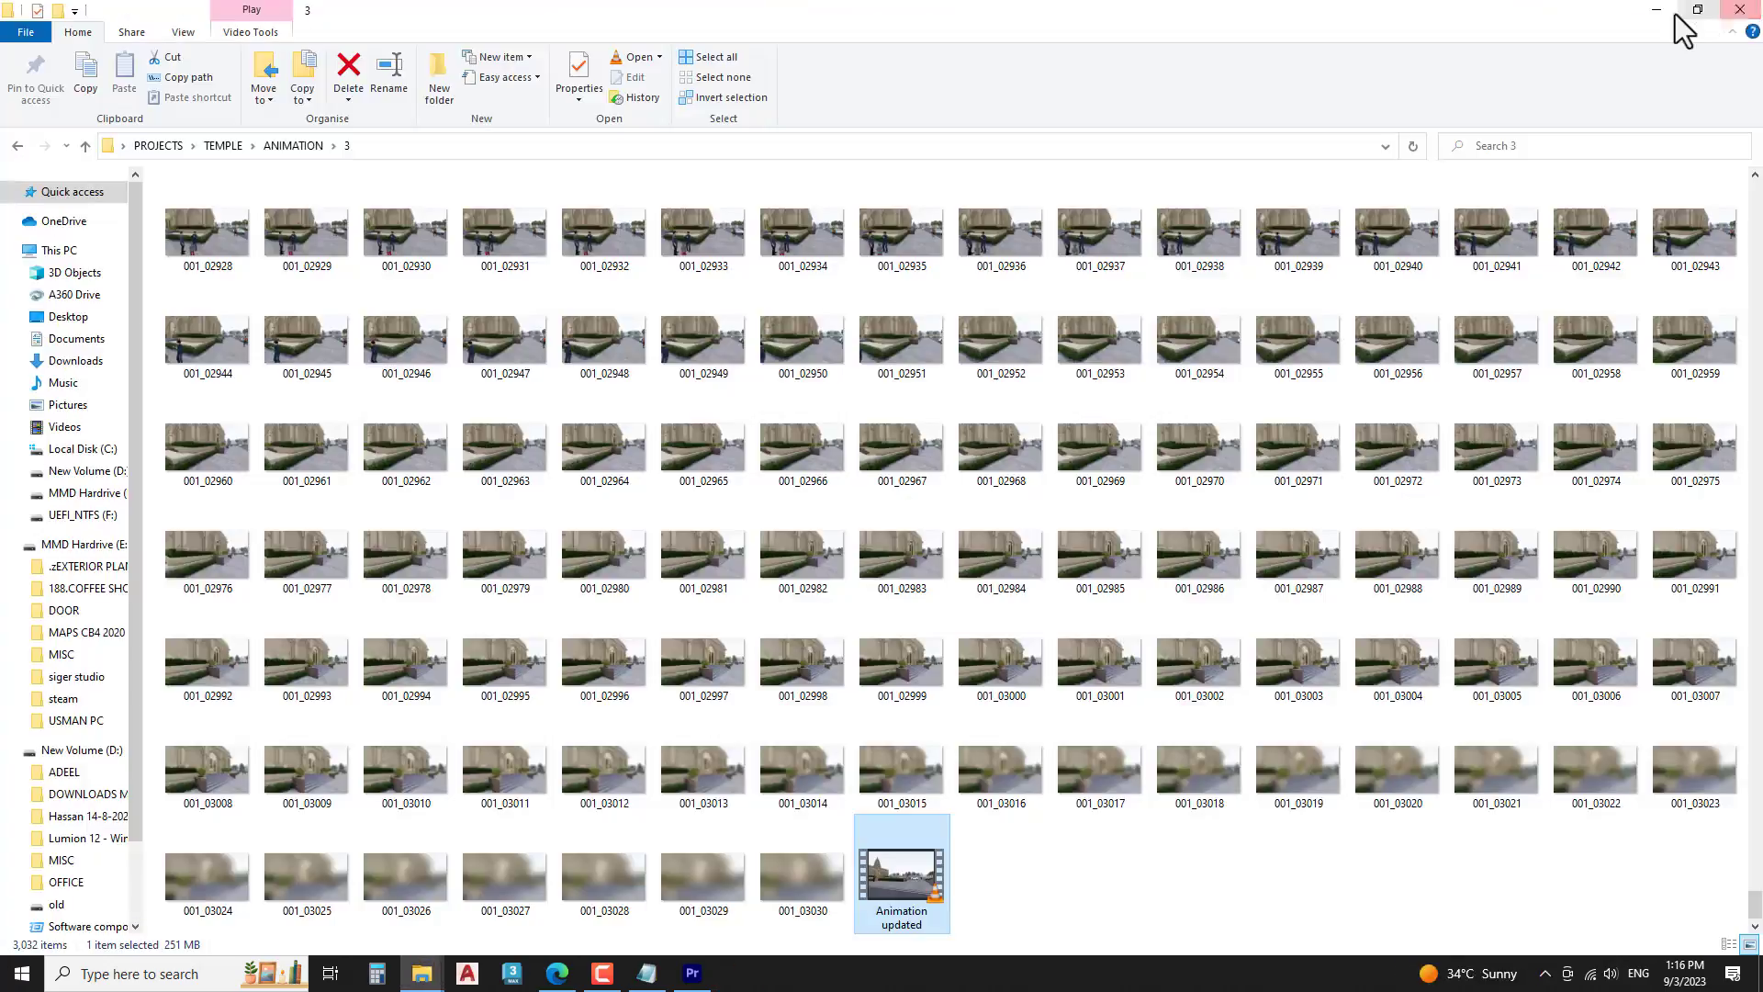
click(1657, 12)
click(692, 972)
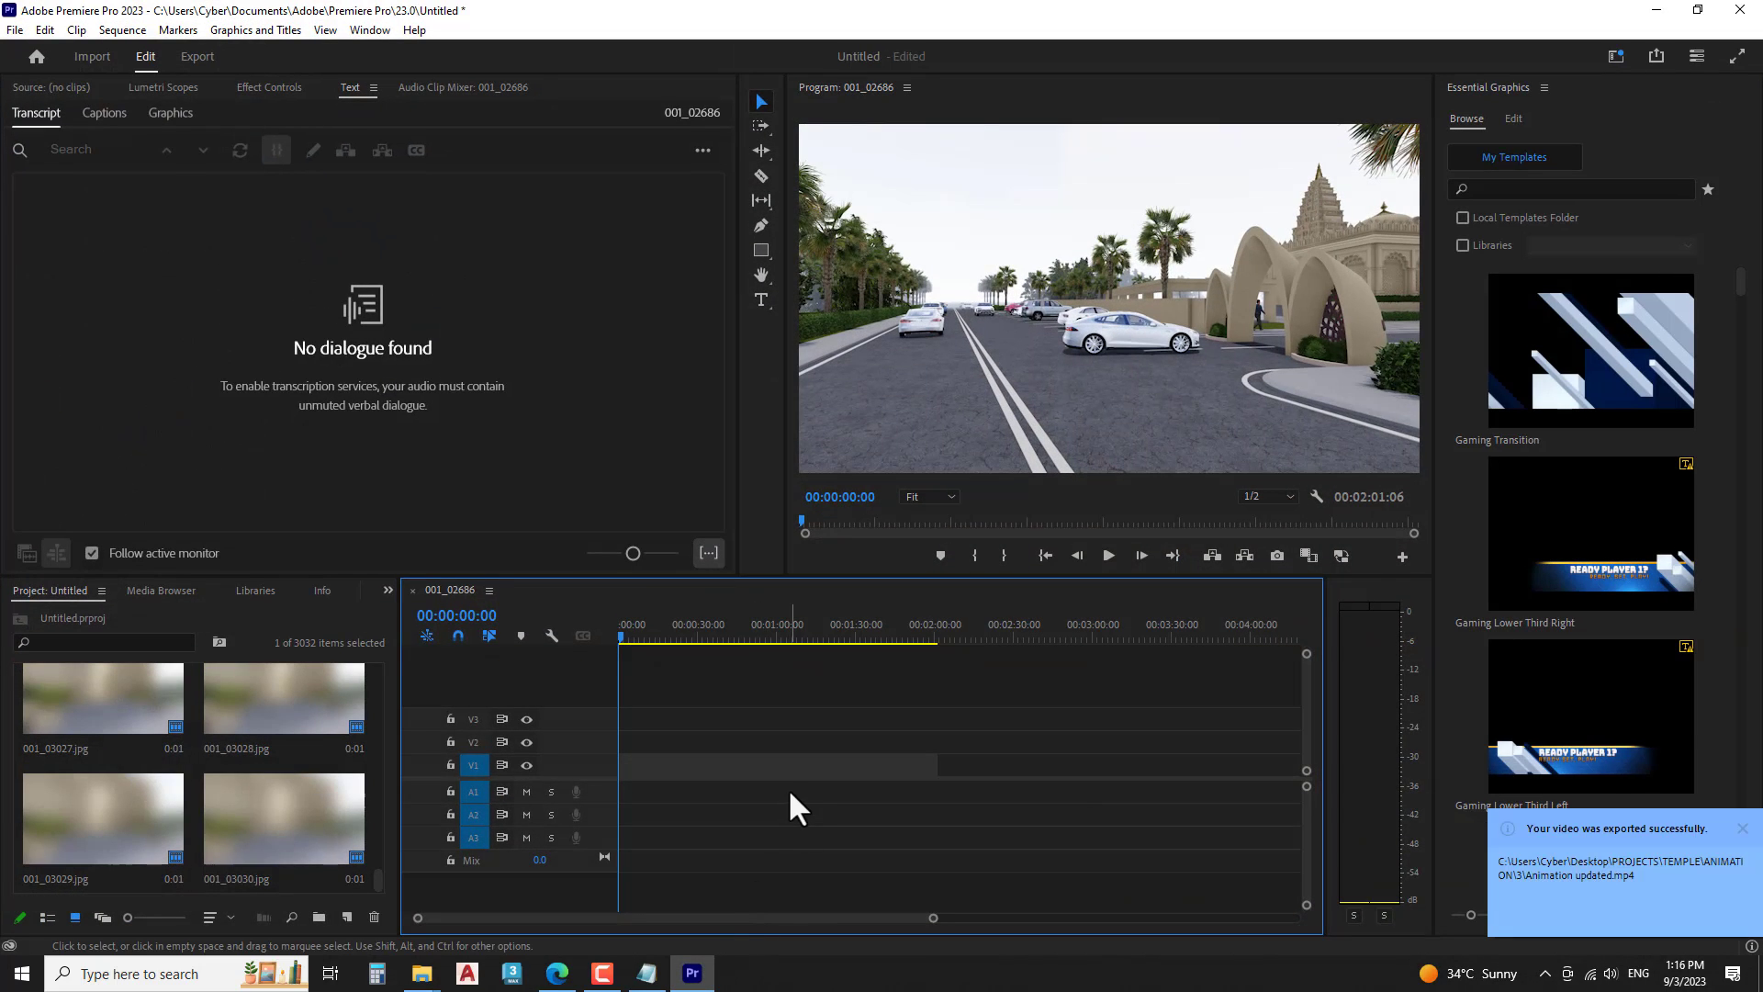
- Delete the frame clip from the 001_02686 timeline and select 001_00000.jpg in the Project panel
mouse_move(962, 742)
mouse_down()
mouse_move(803, 800)
mouse_move(592, 800)
mouse_up()
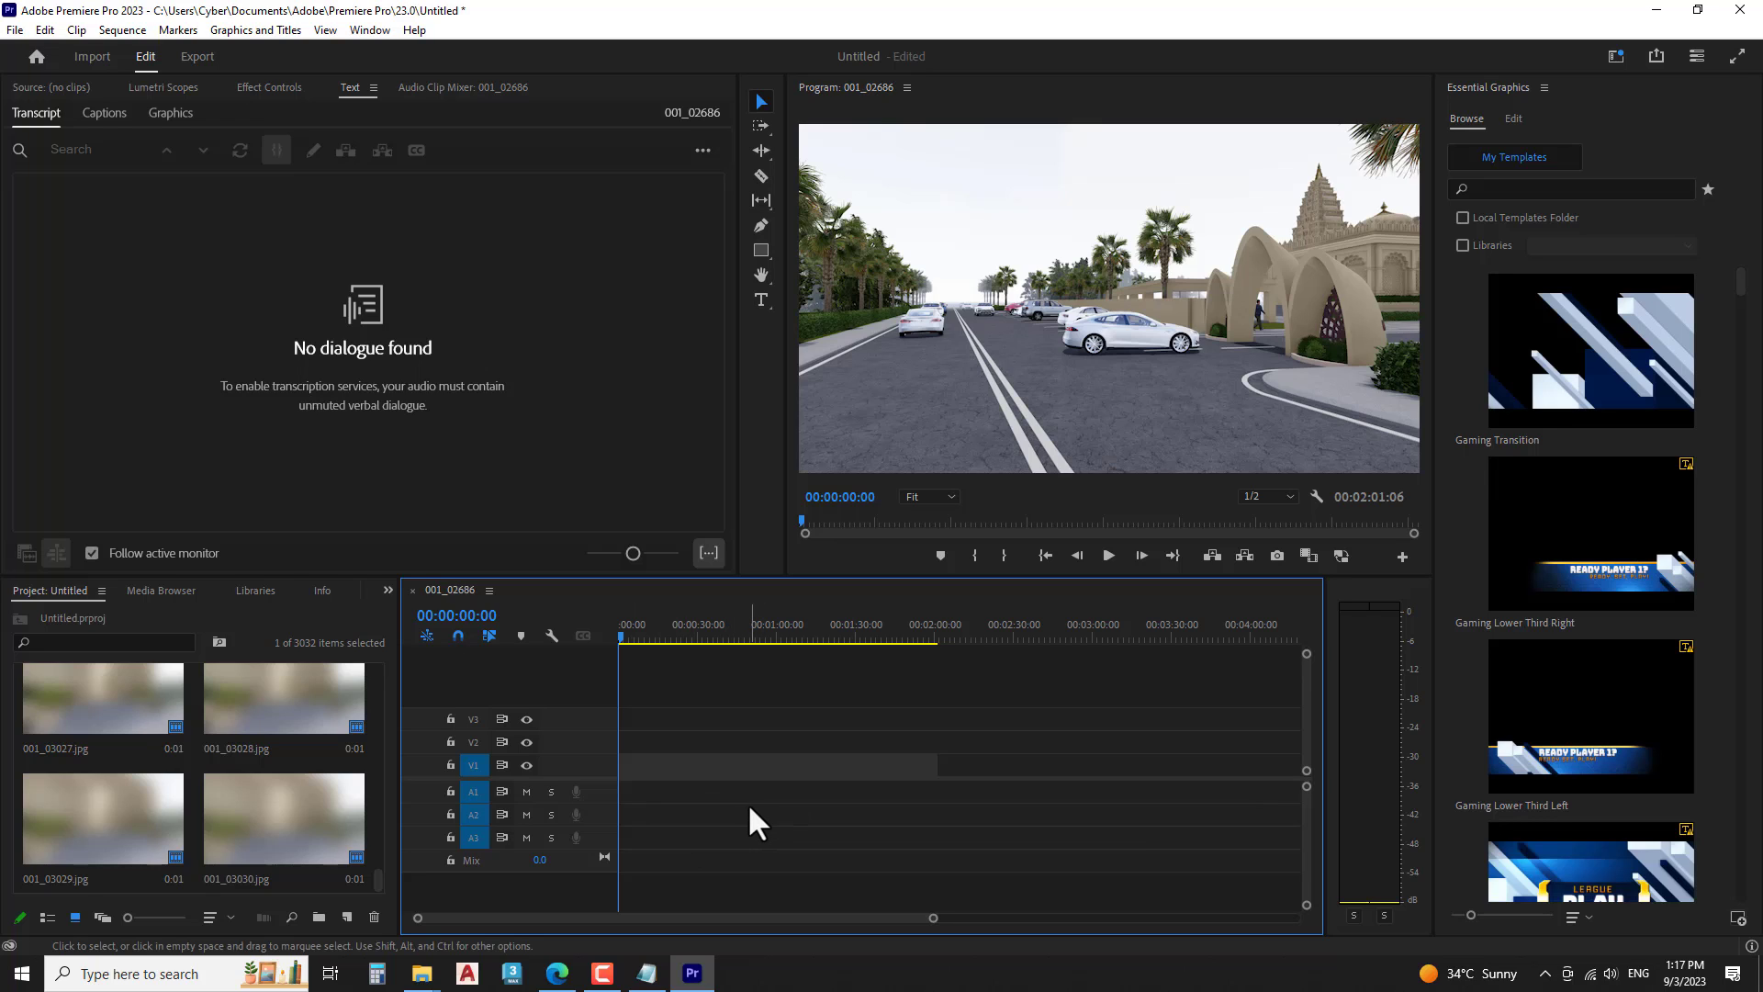
key(Delete)
click(85, 719)
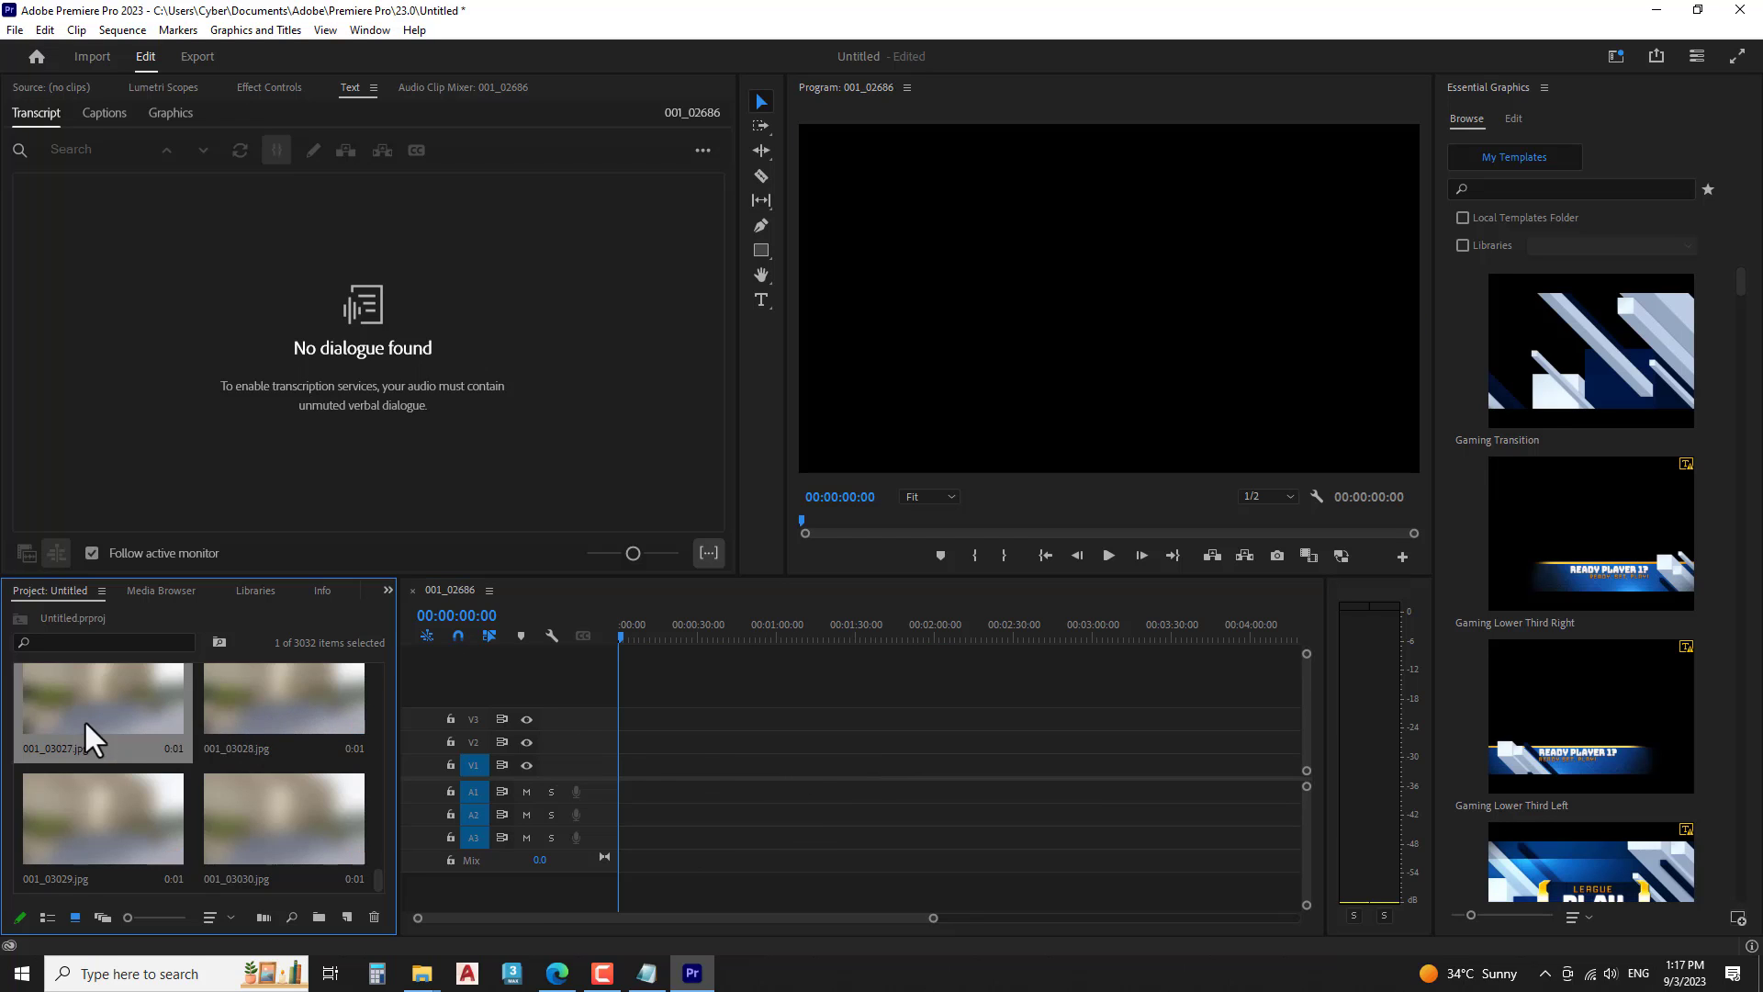
drag(376, 877, 389, 669)
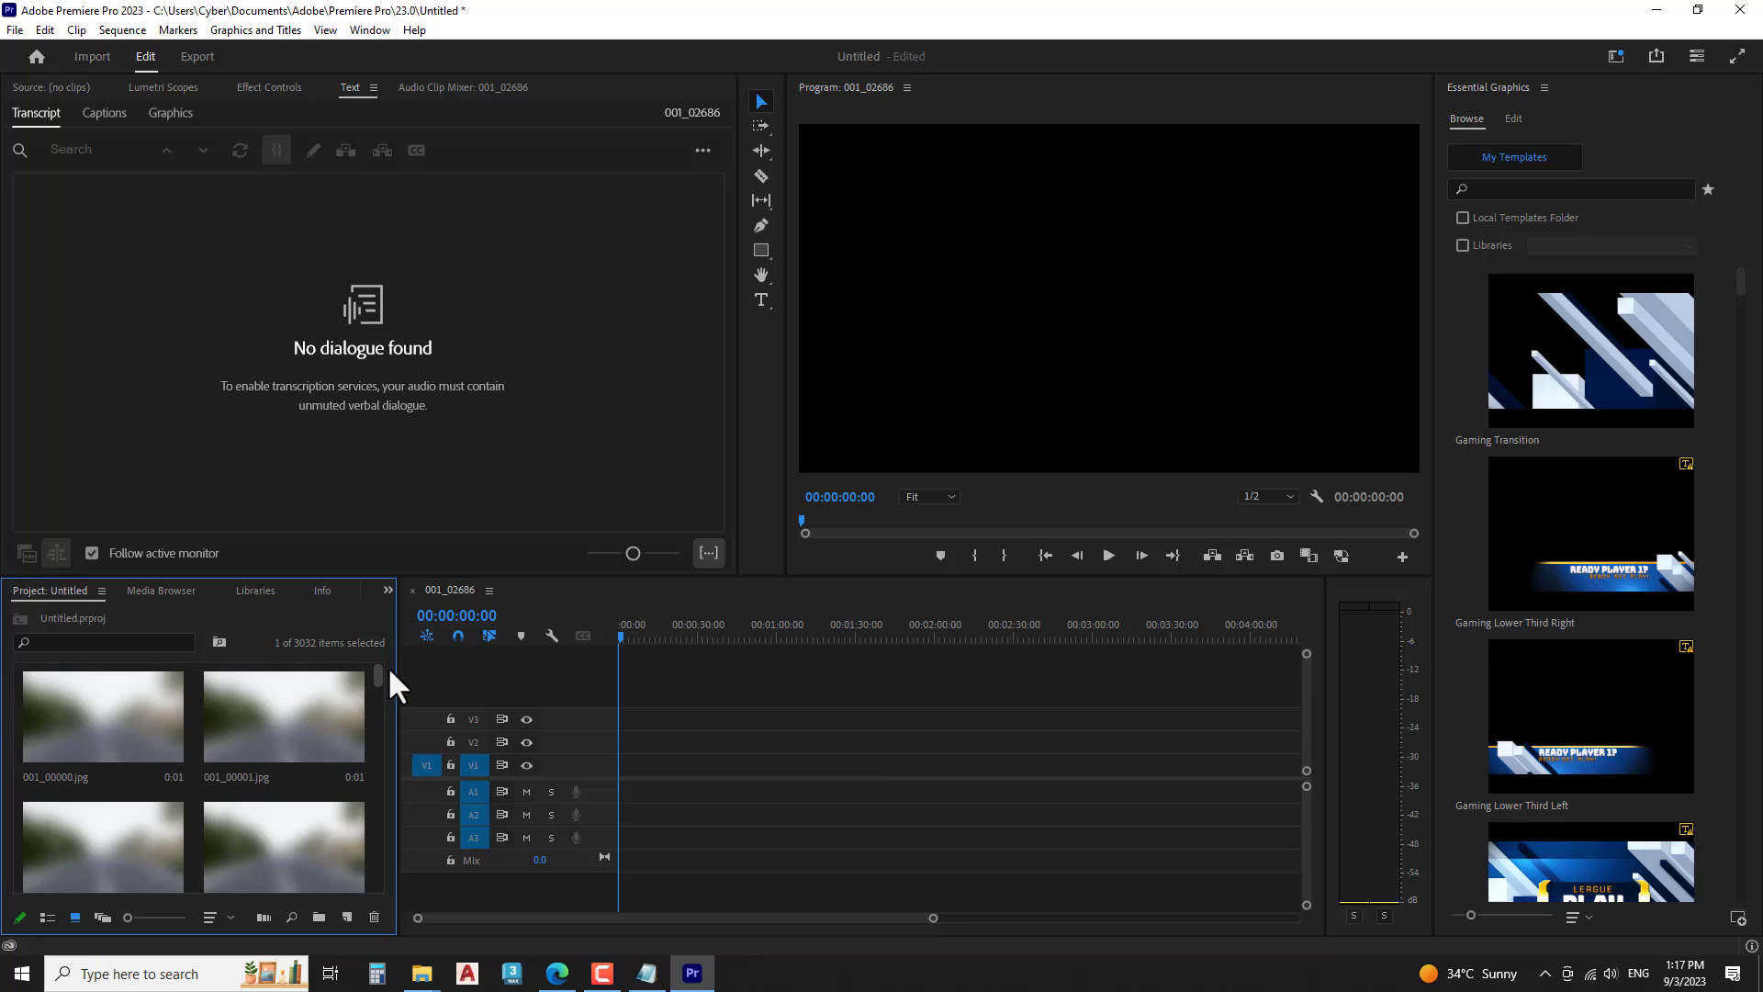
click(139, 740)
- Start a 'Remeber' note with the line 'drag the images as refrence'
click(647, 972)
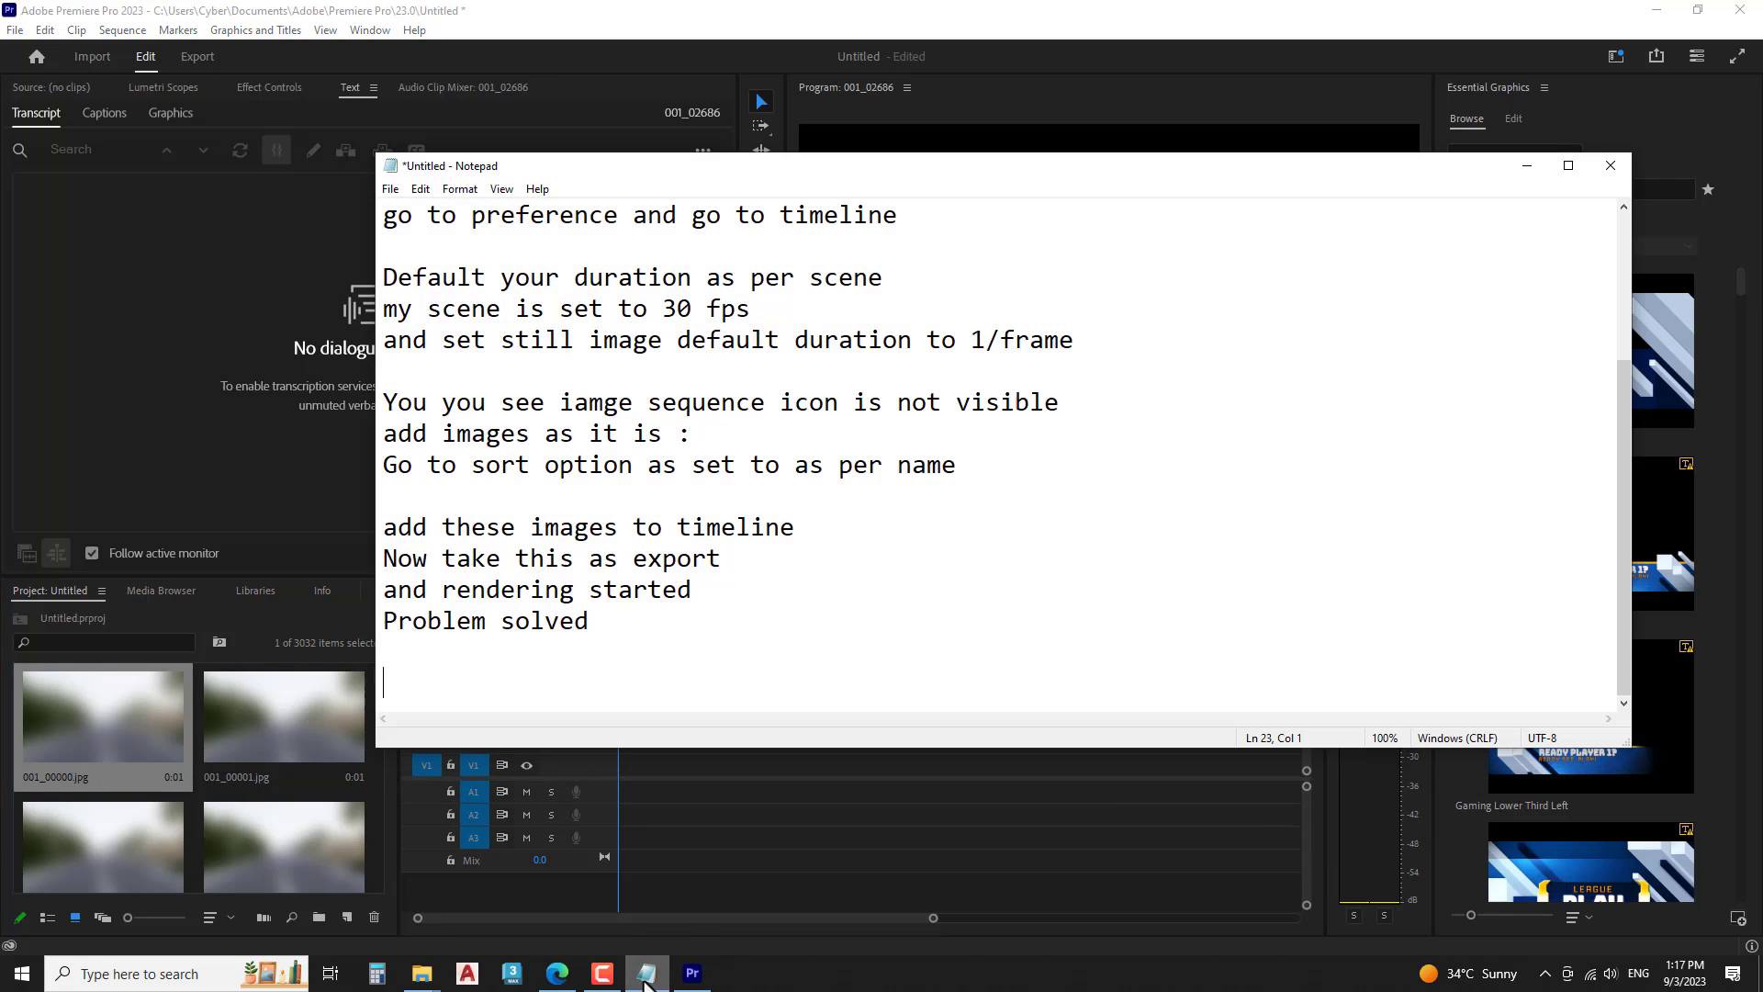
text(Re)
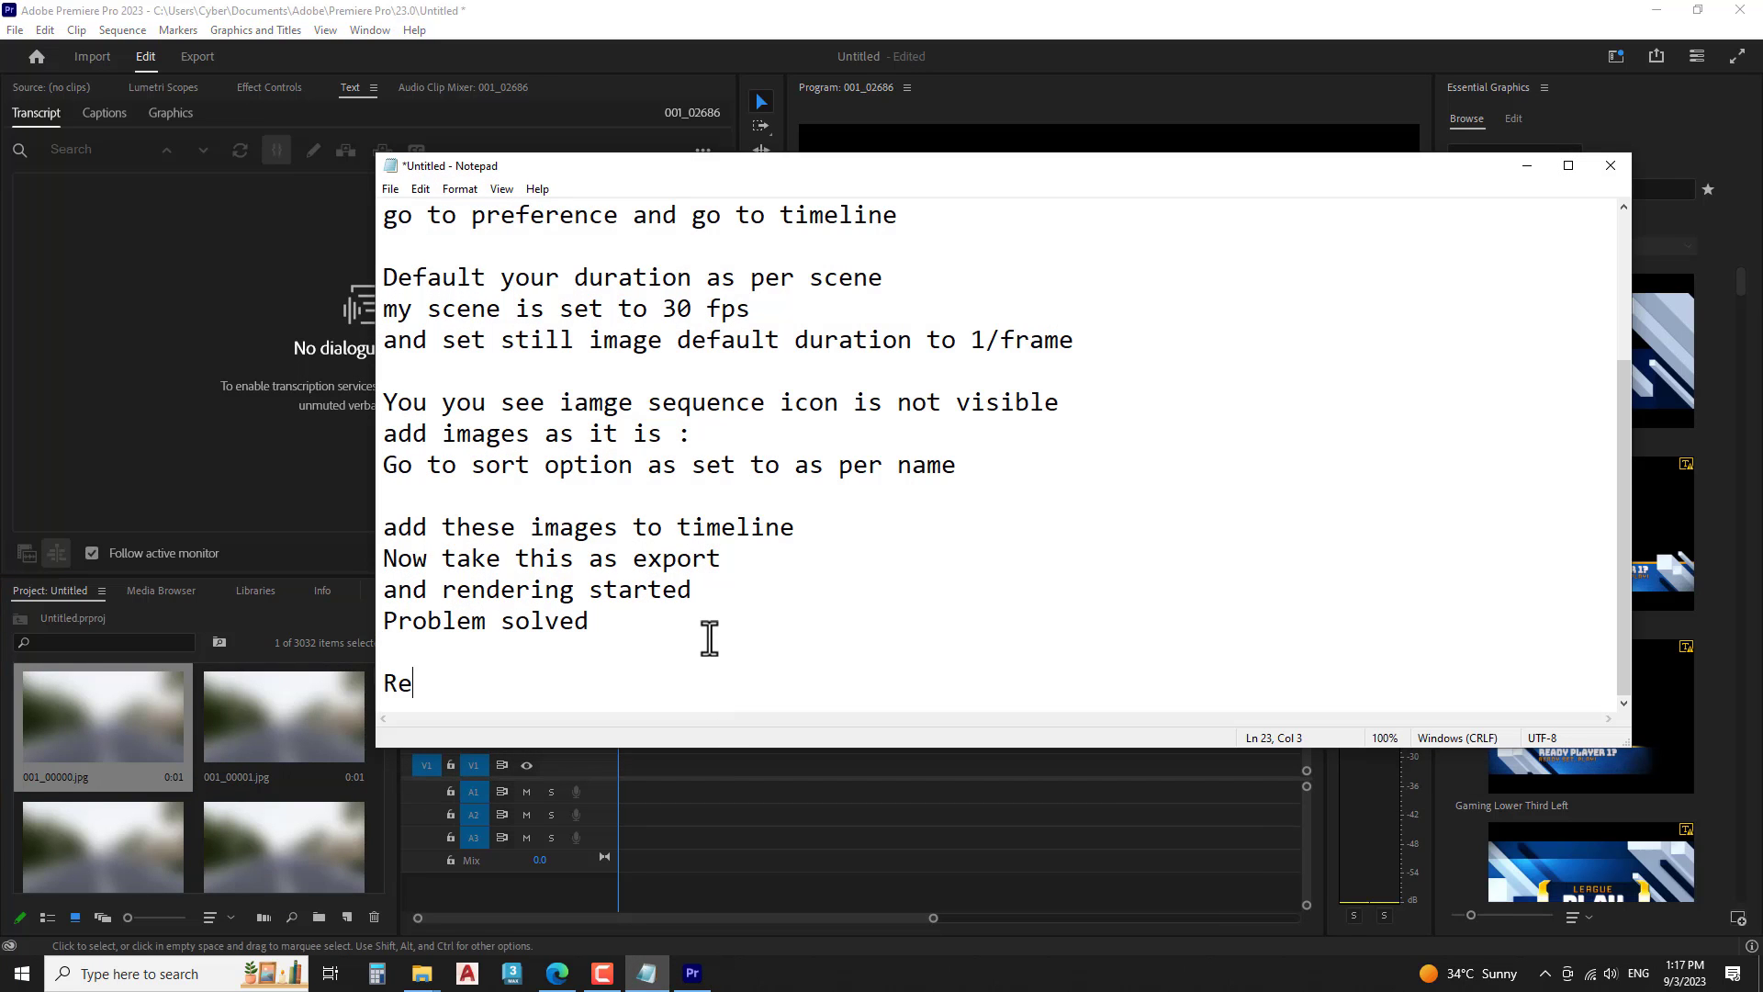
text(meber)
key(Return)
text(d)
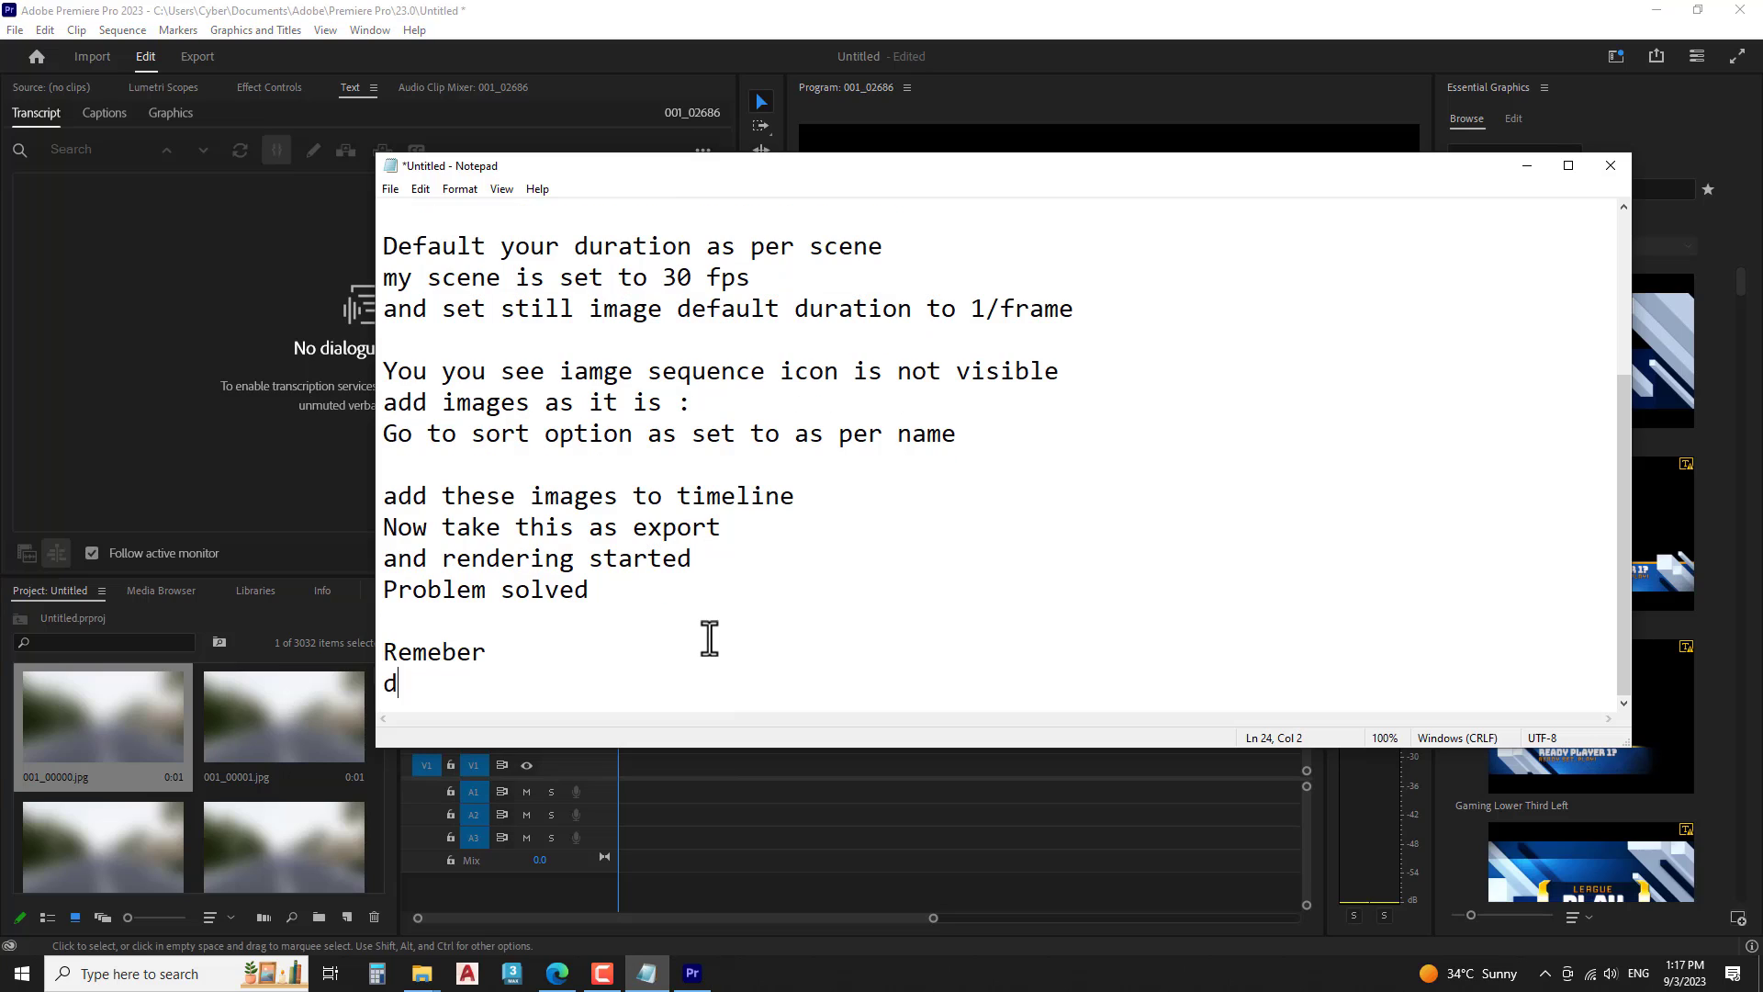
text(rag the )
text(images )
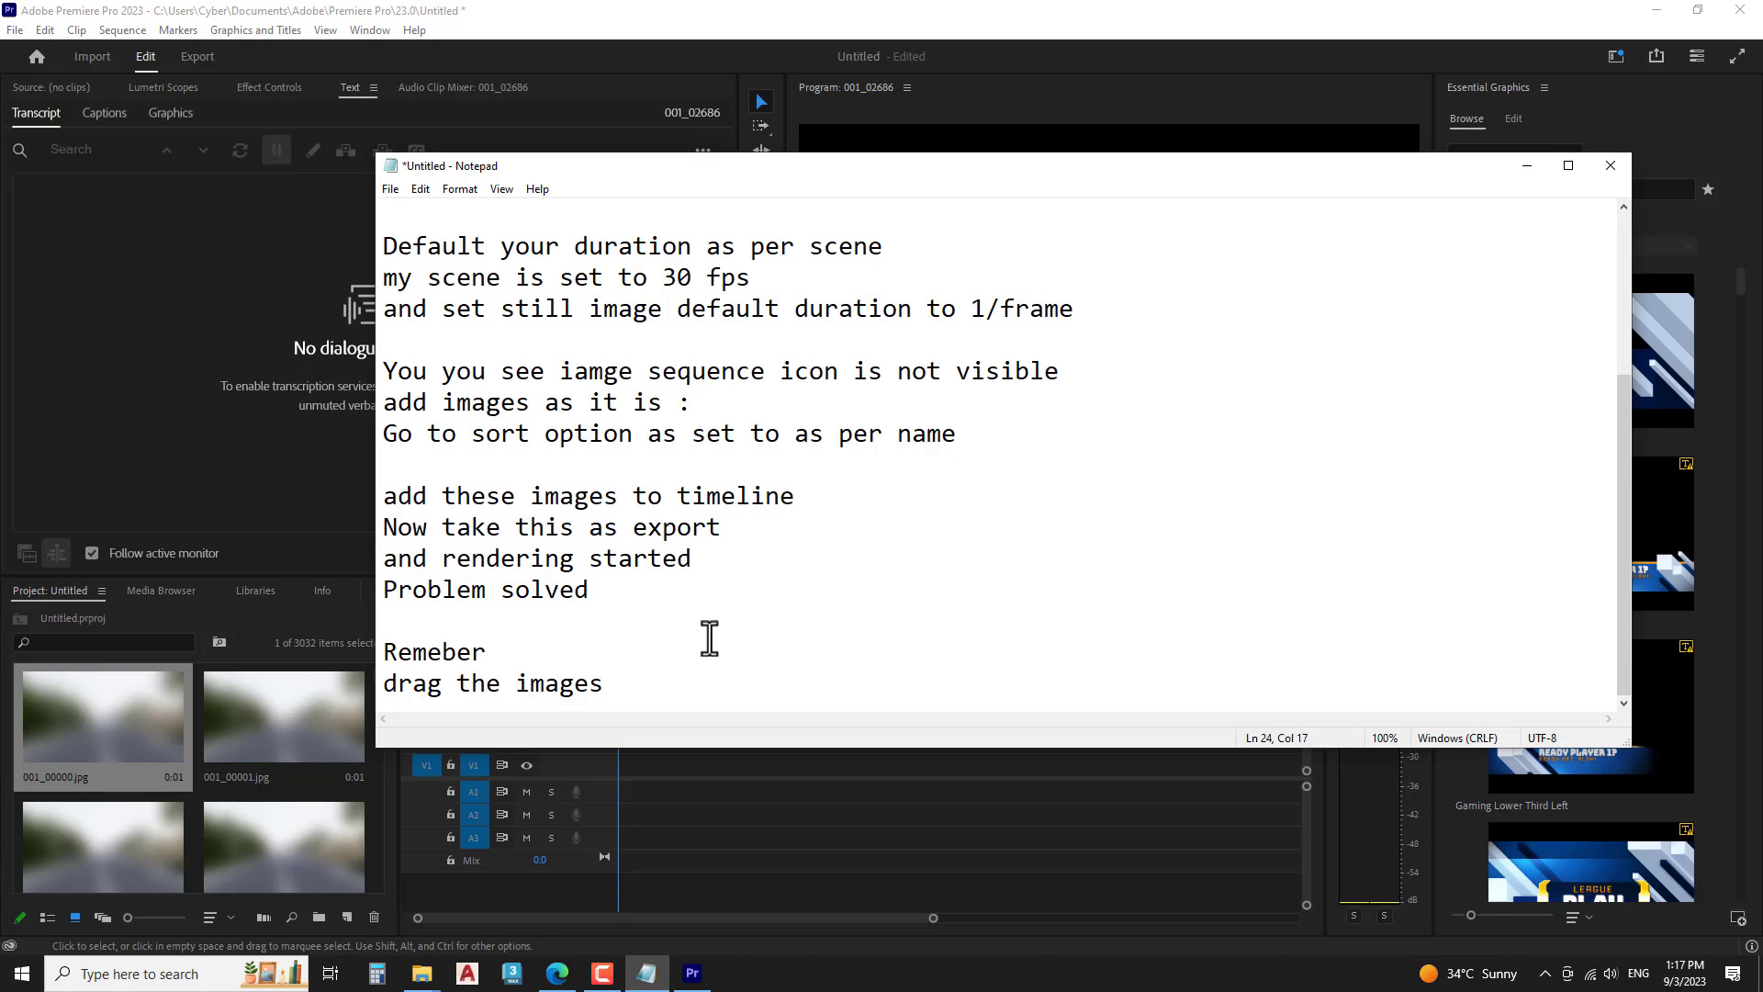
text(as )
text(ref)
text(rence)
- Add the reminder to click the 1st image, shift-click the last image, then drag again
key(Return)
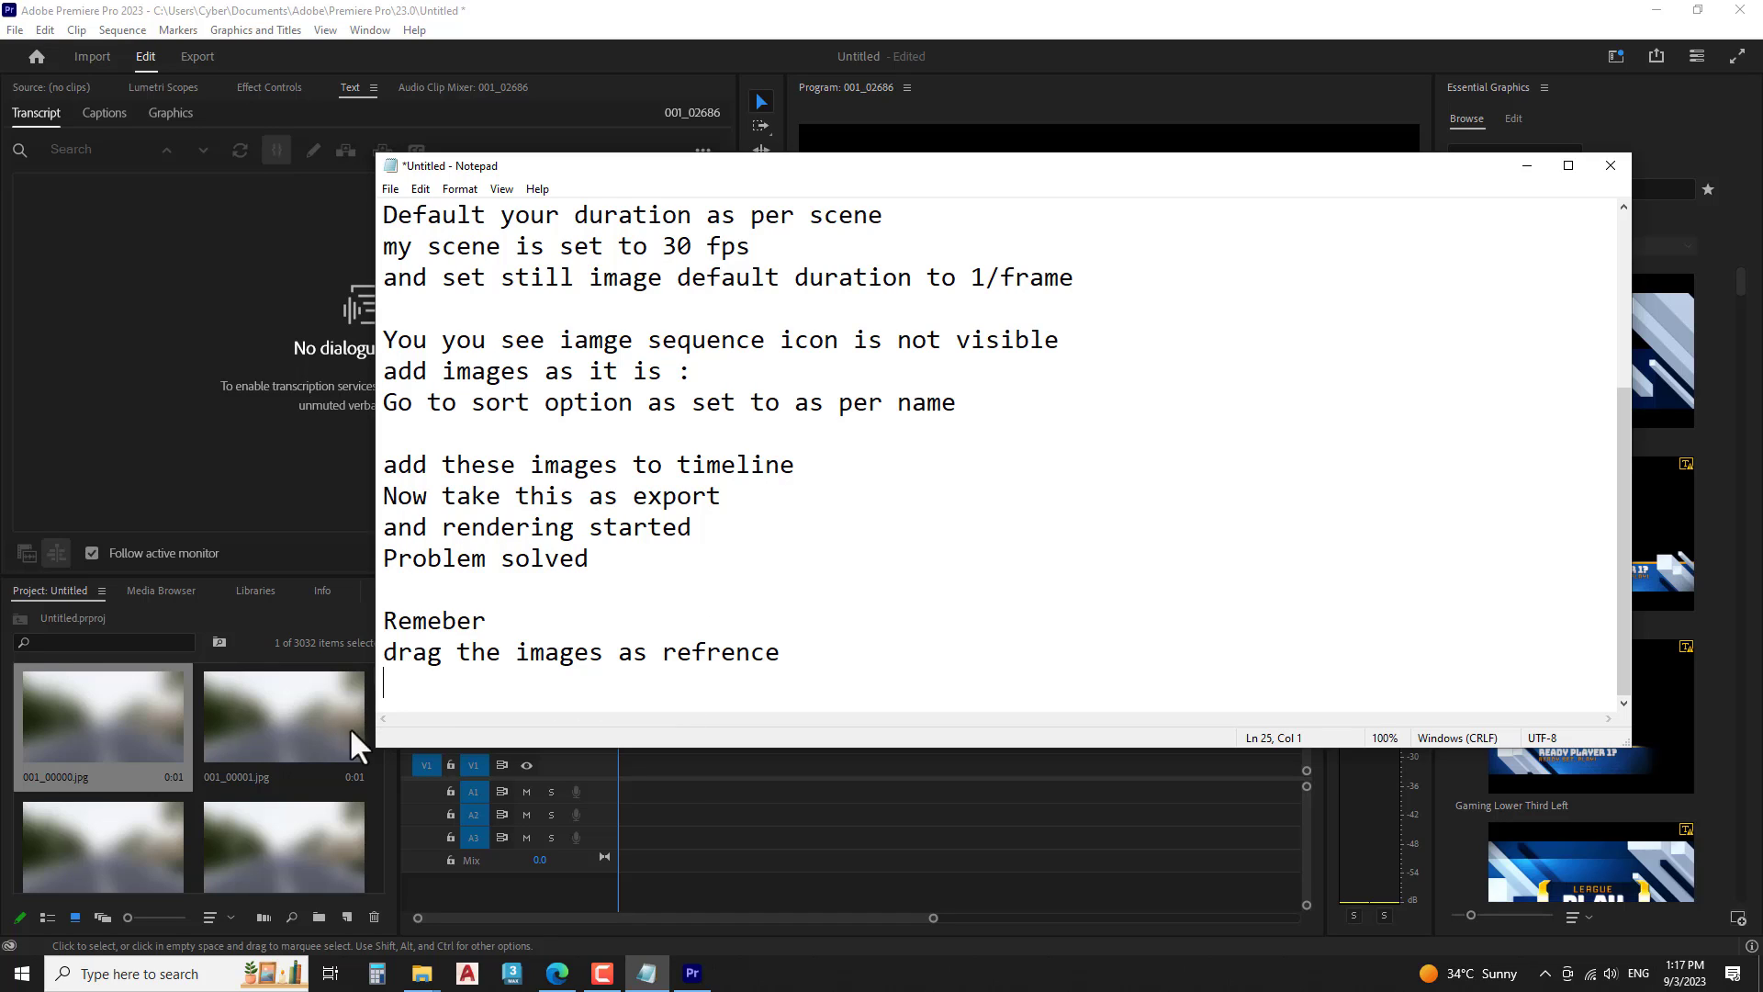
text(click)
key(BackSpace)
text(ck on 1st i)
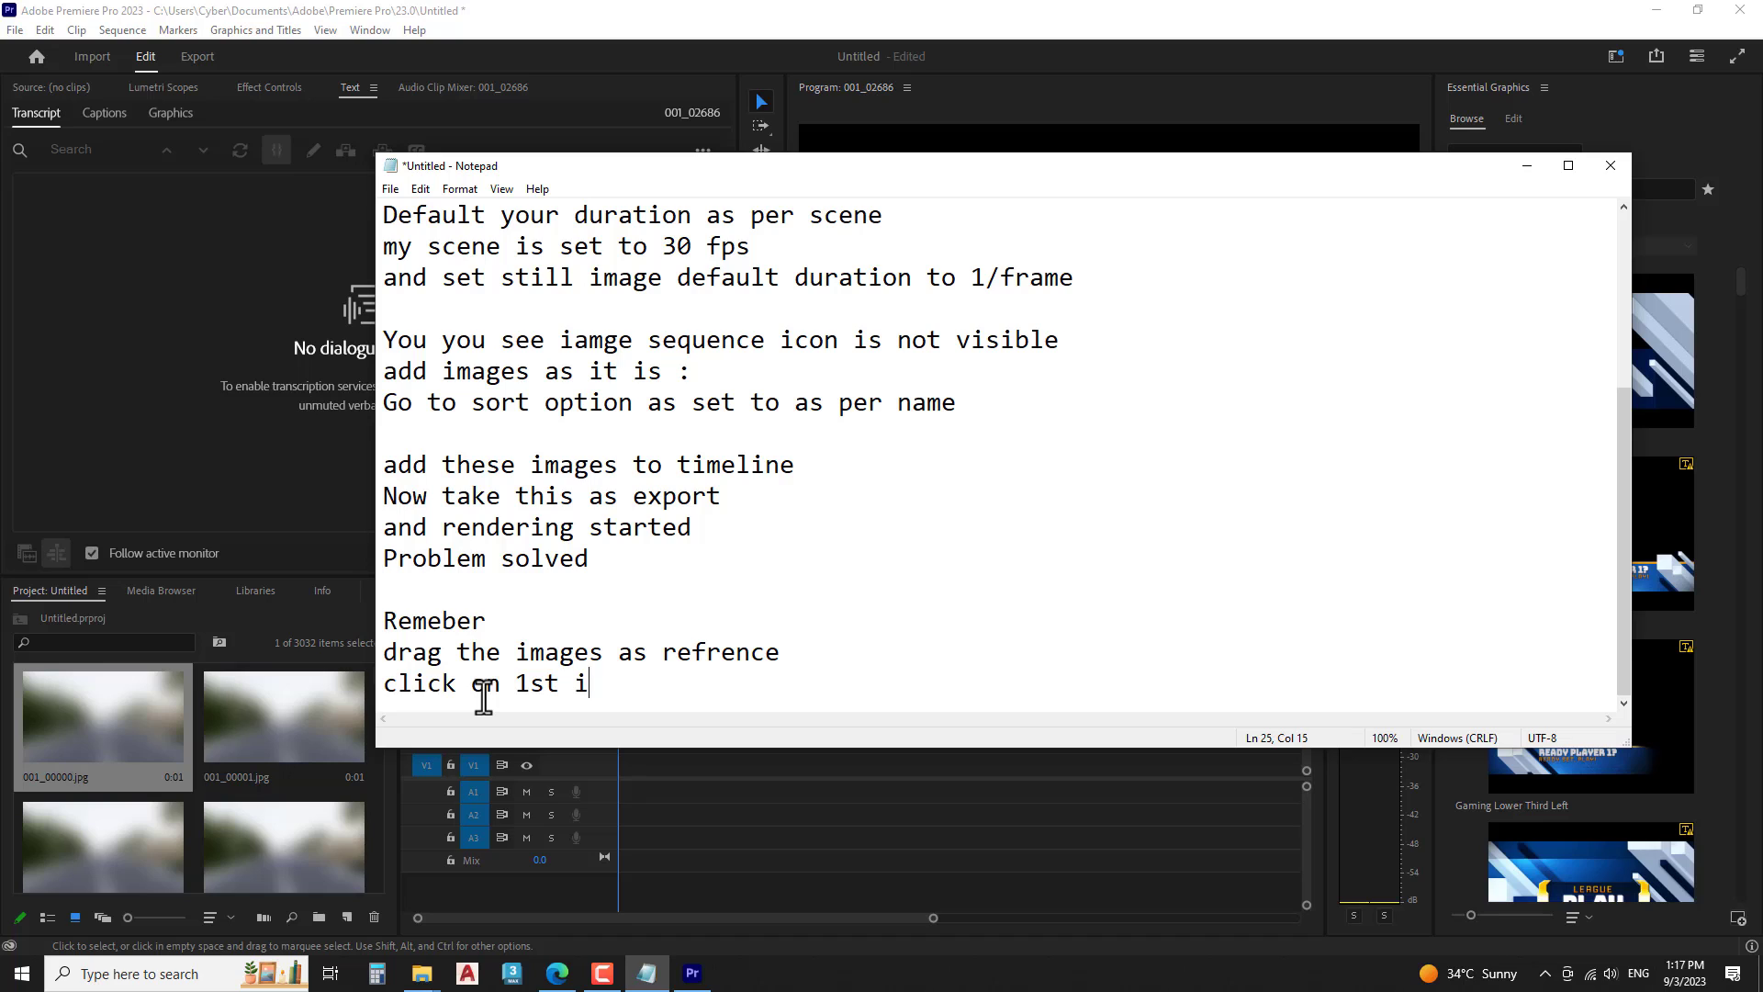
text(mage and )
text(hold shift )
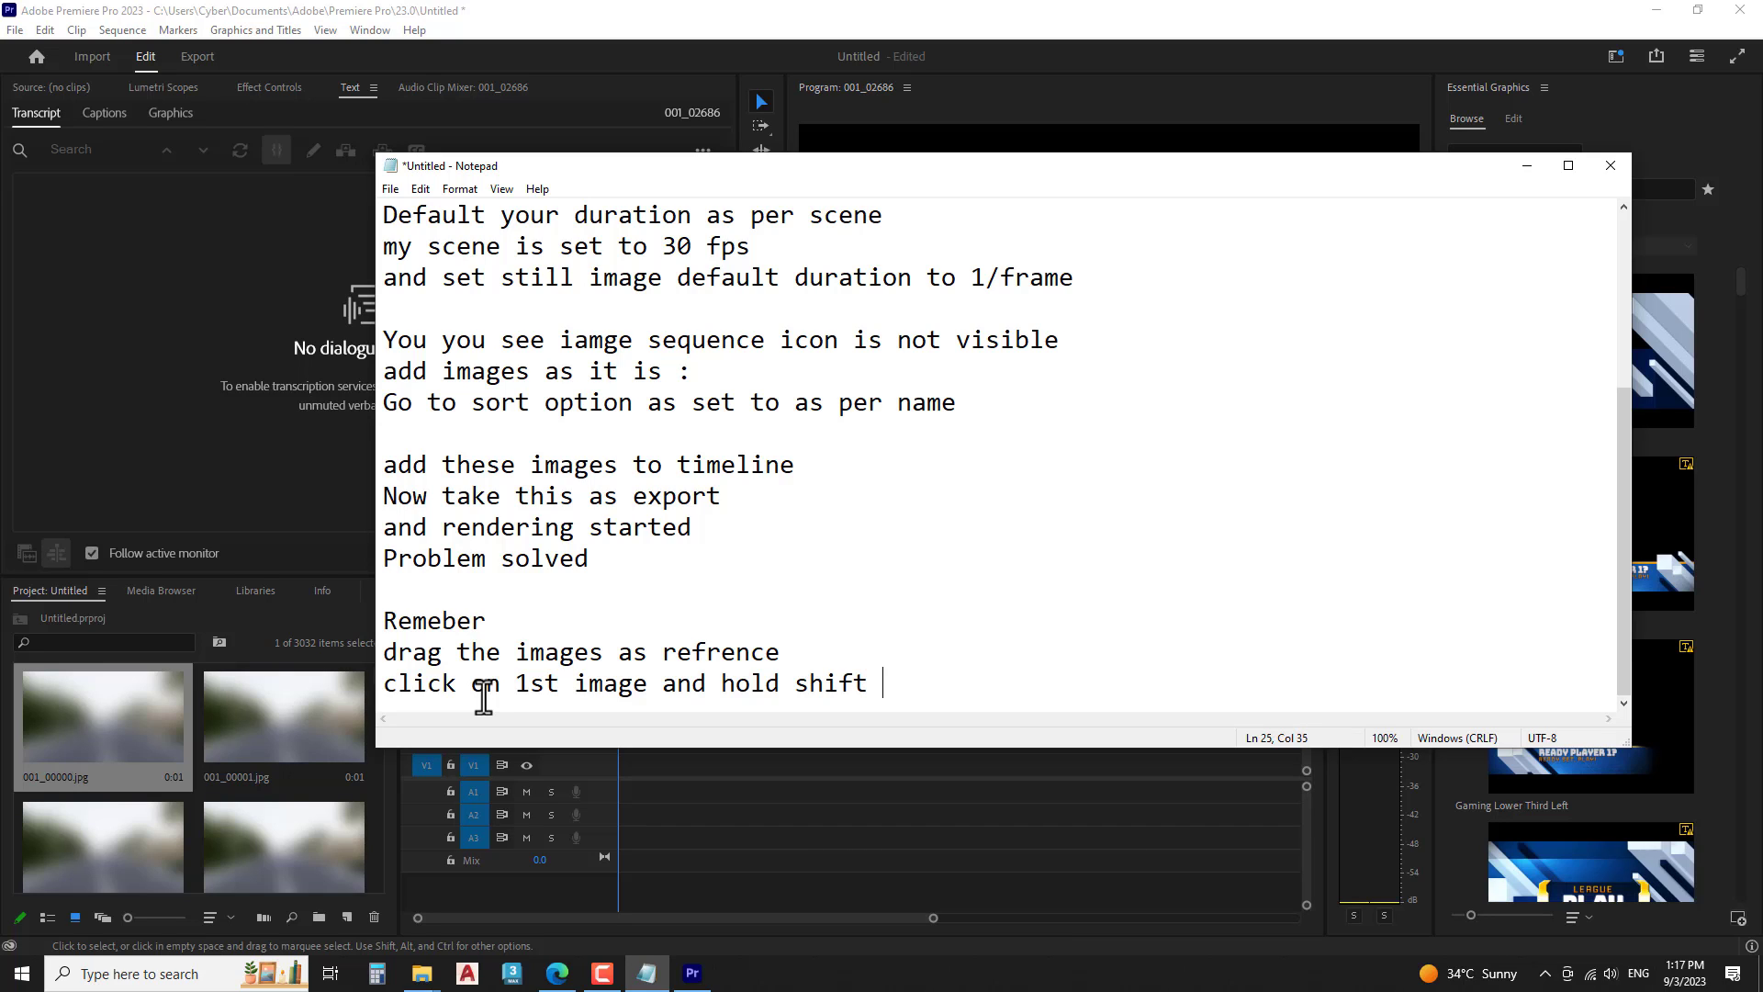
text(and click on )
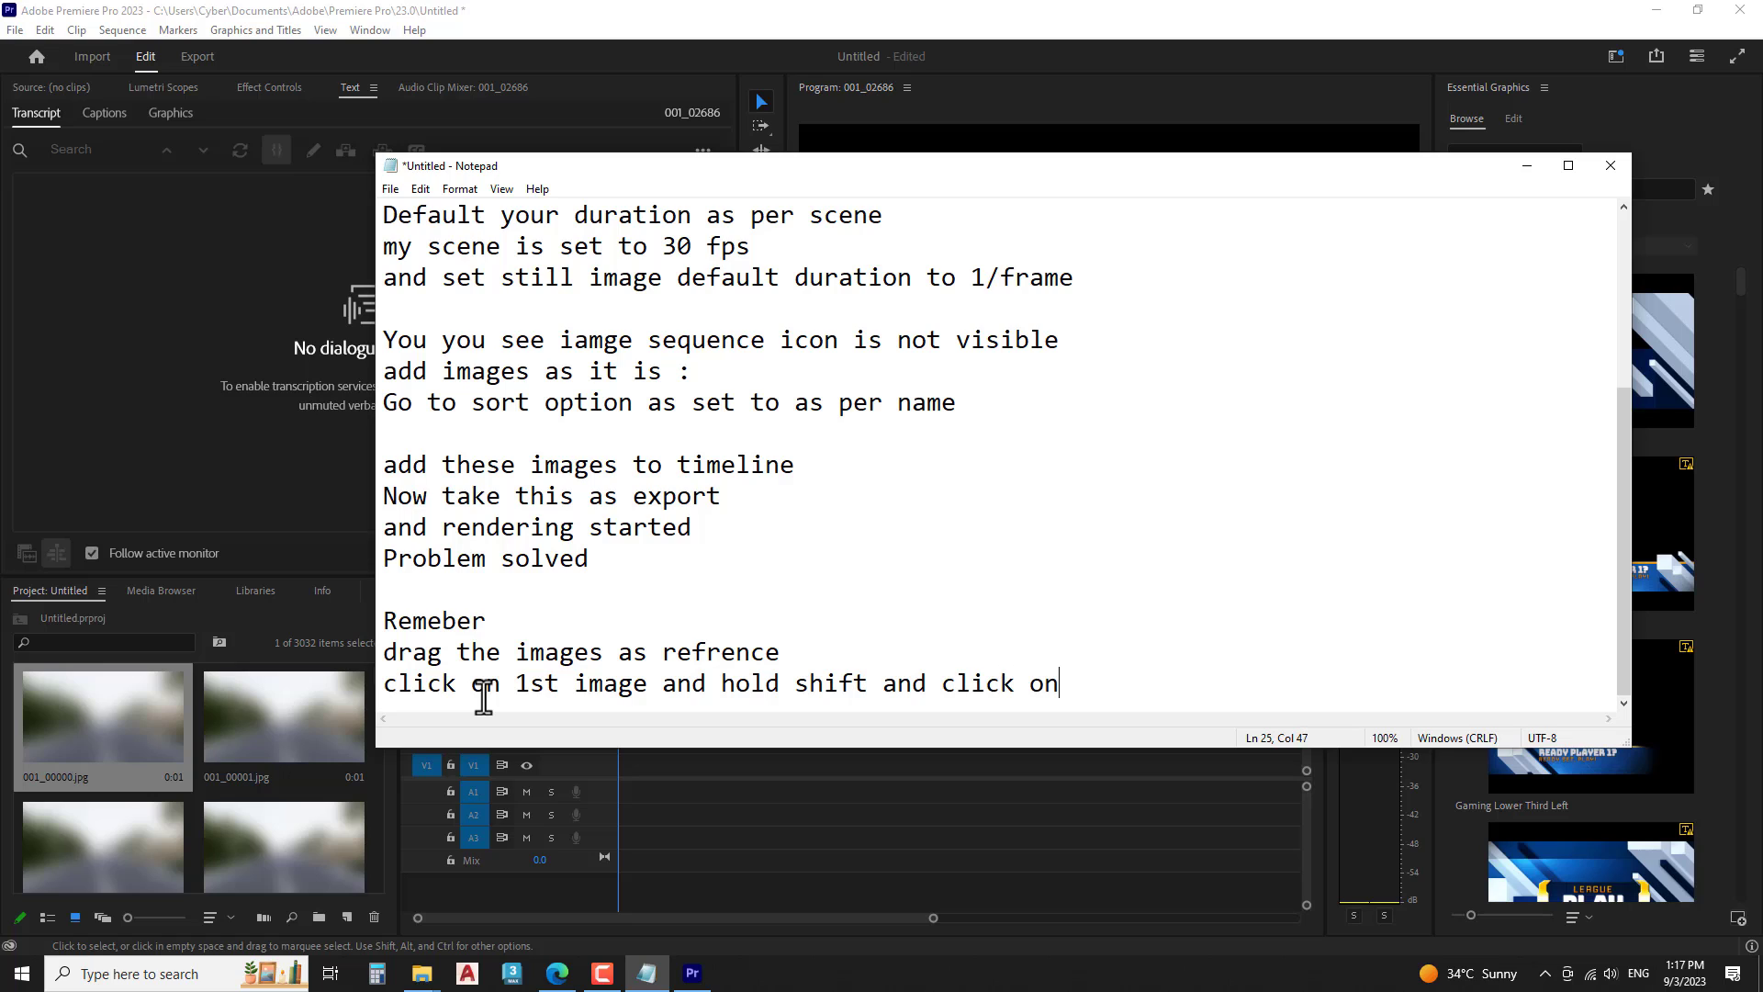
text(last iamge t)
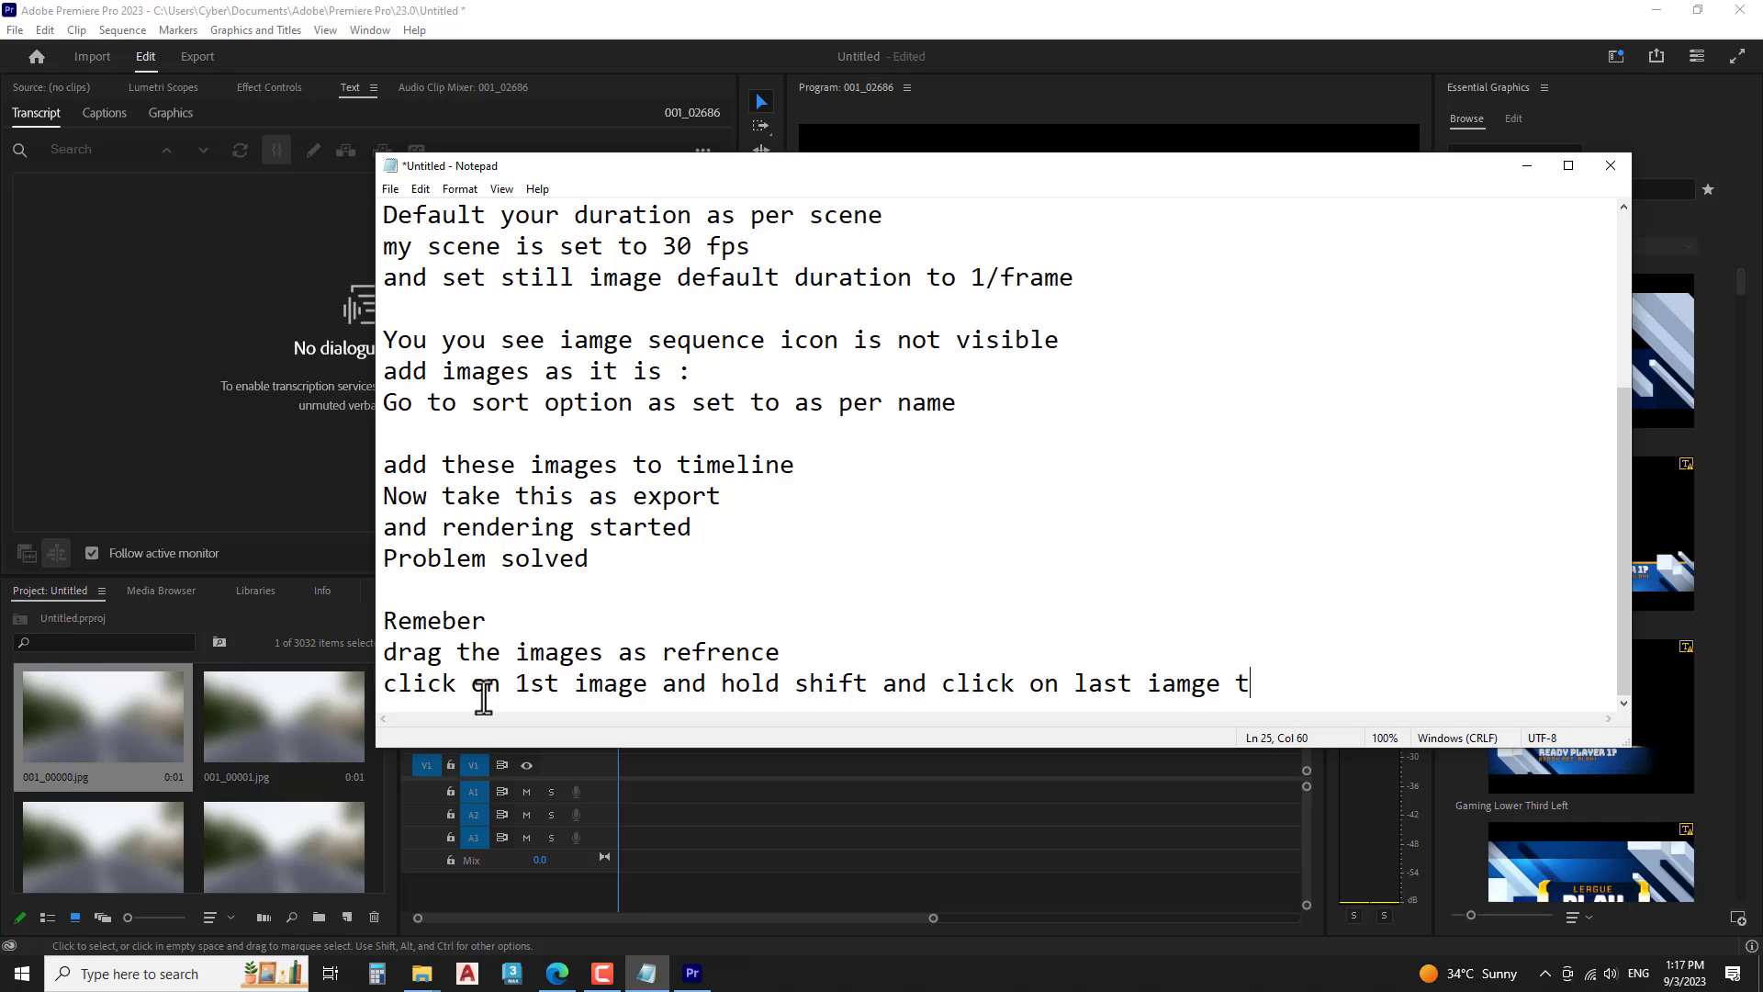
key(BackSpace)
key(BackSpace)
key(BackSpace)
key(BackSpace)
key(BackSpace)
key(BackSpace)
text(ma)
text(ge then drag t)
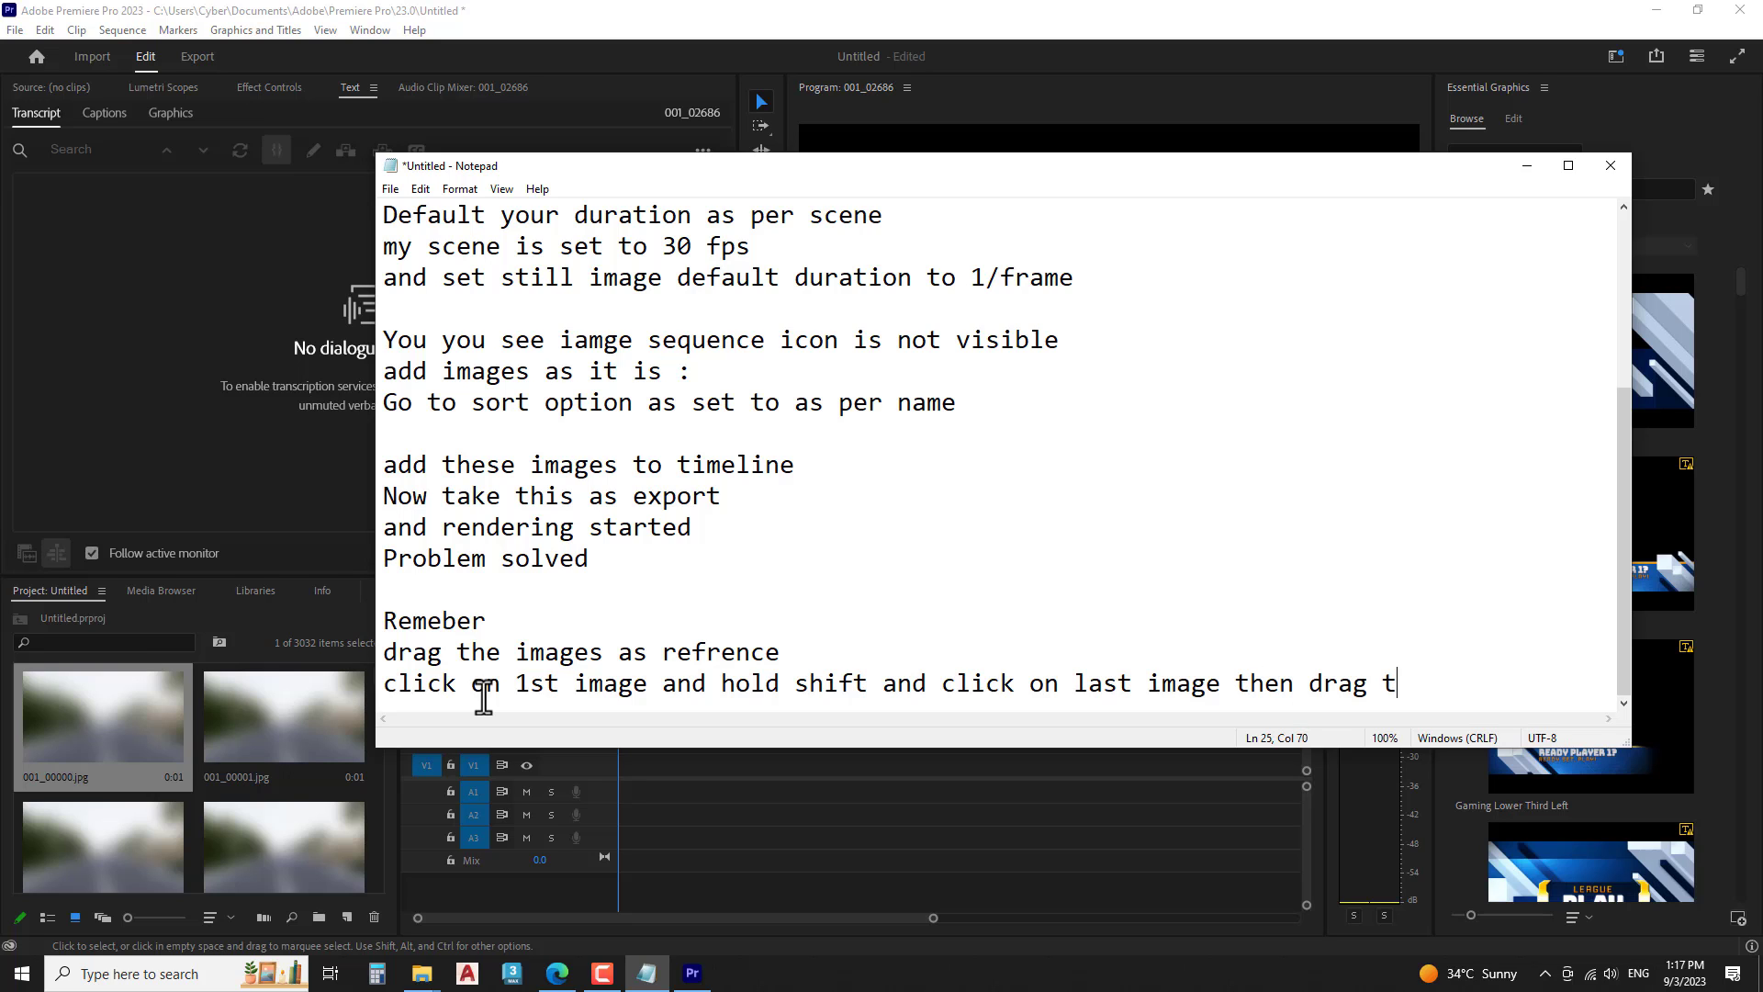
text(o again)
key(Return)
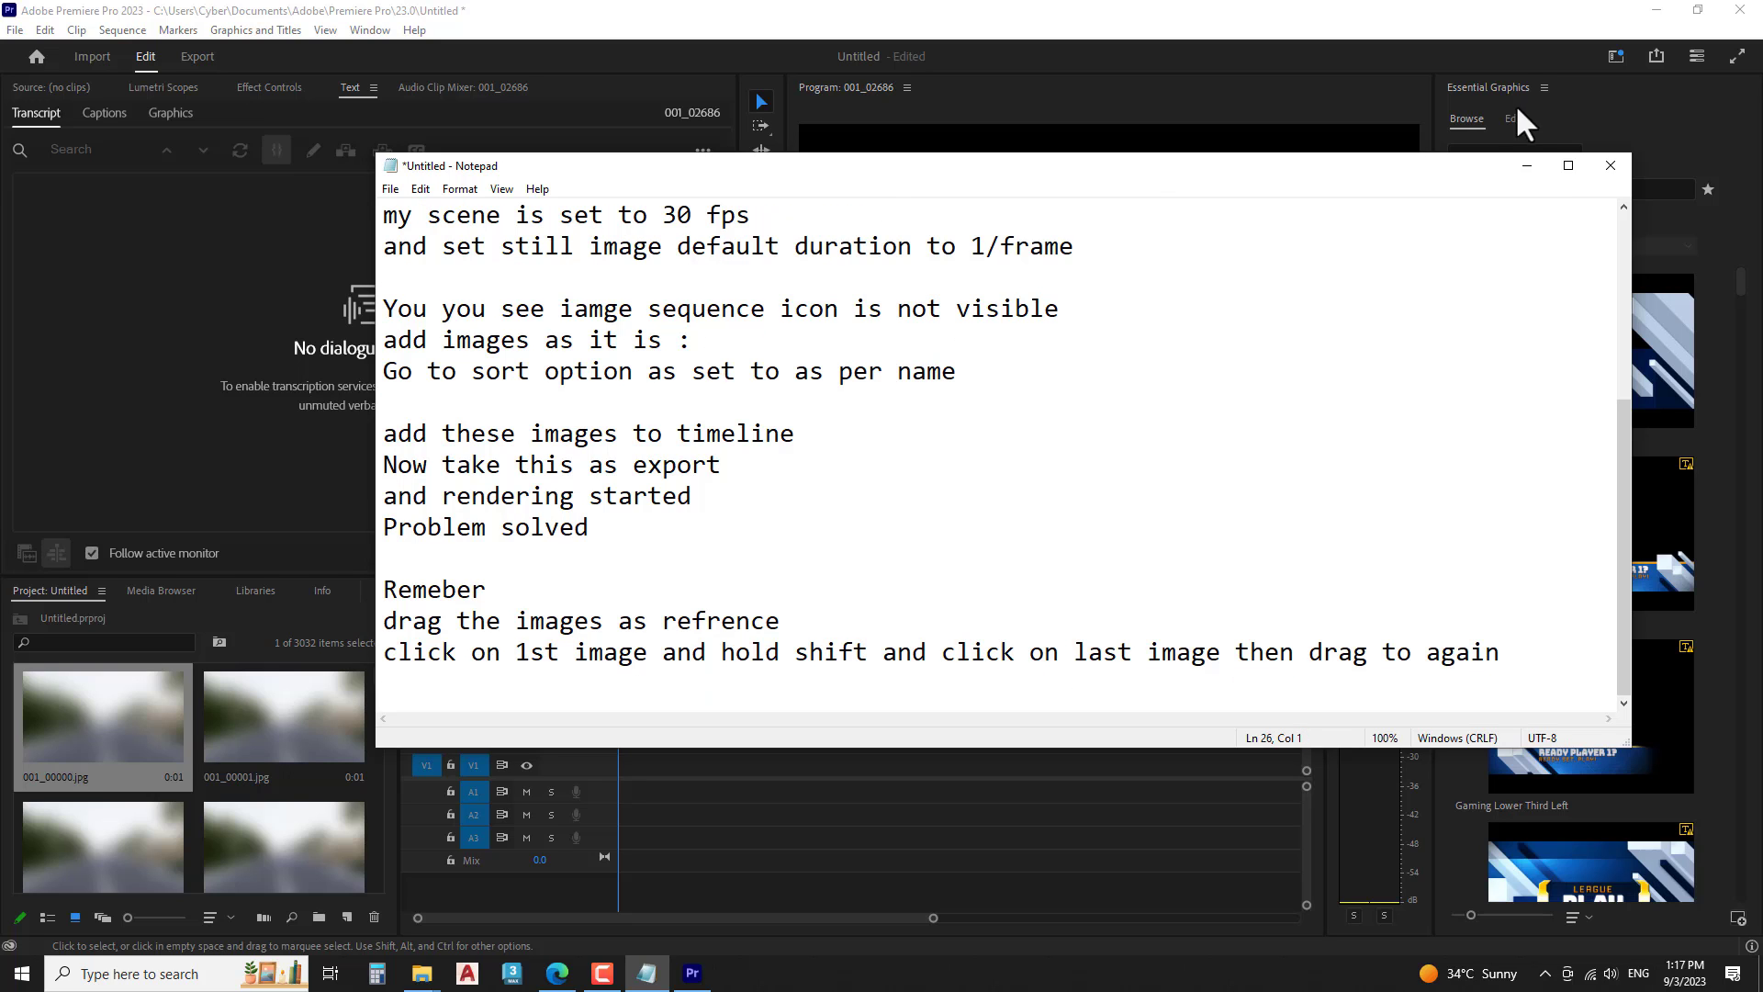
- Select all 3032 JPG frames in the Project panel and drag them onto track V1
click(1527, 165)
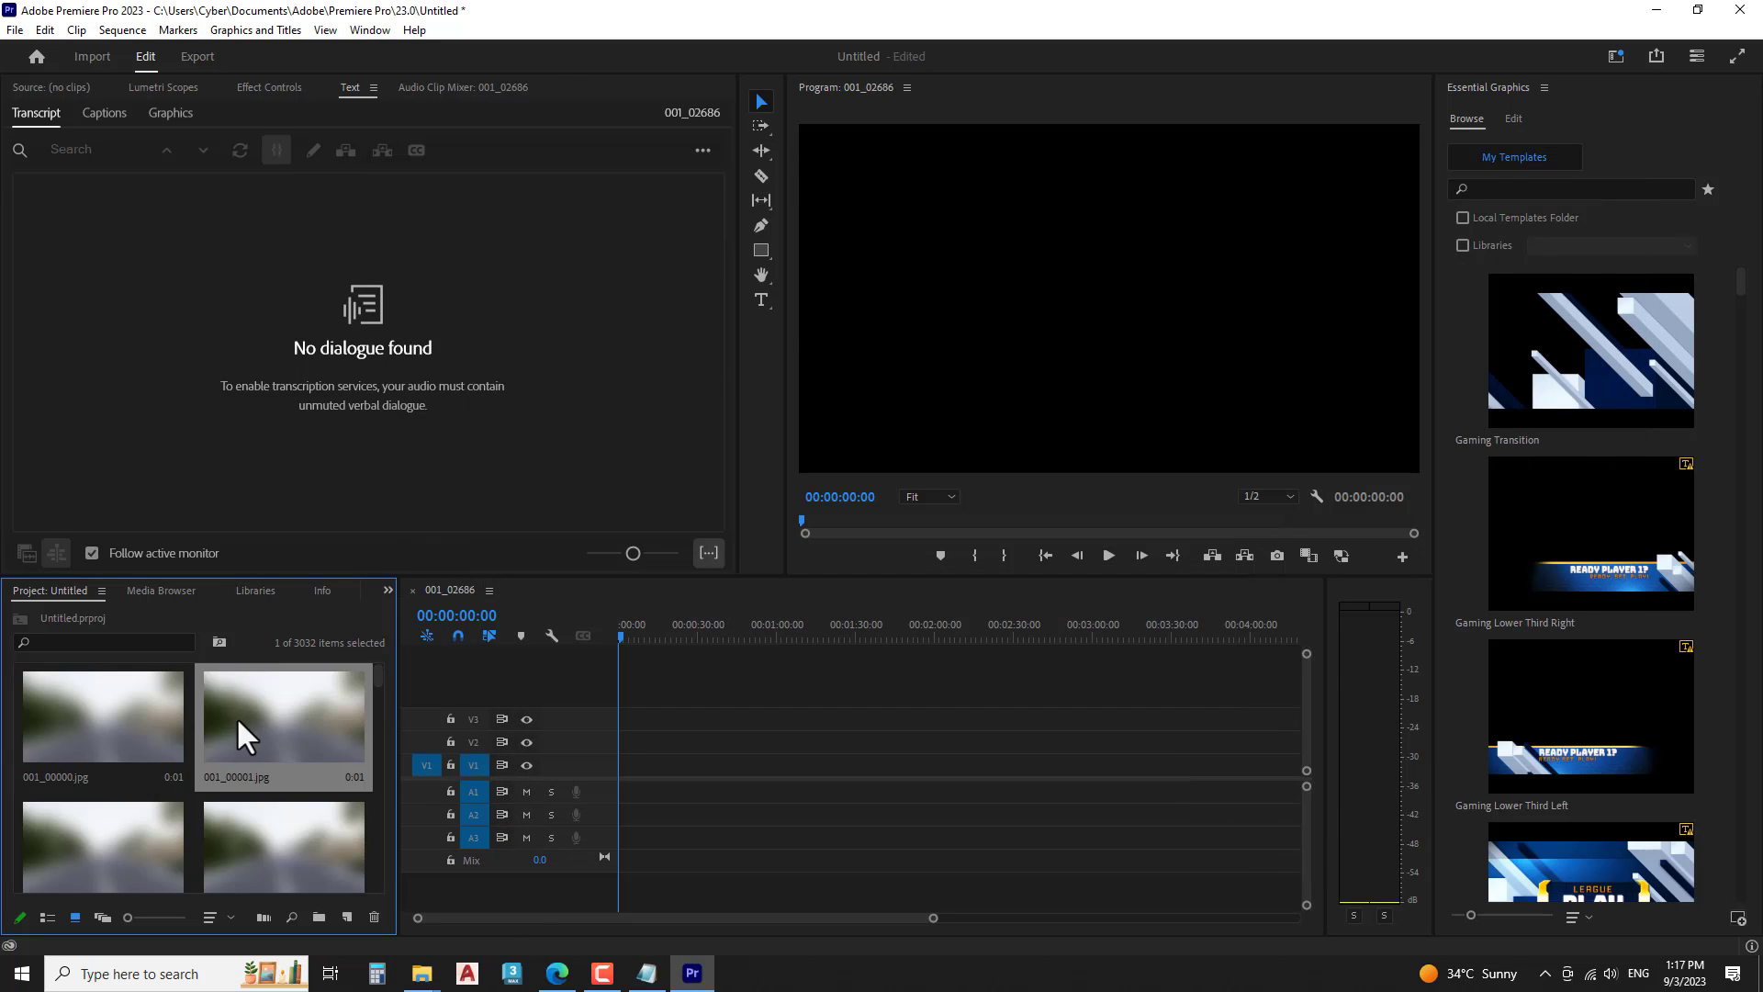
drag(376, 677, 373, 905)
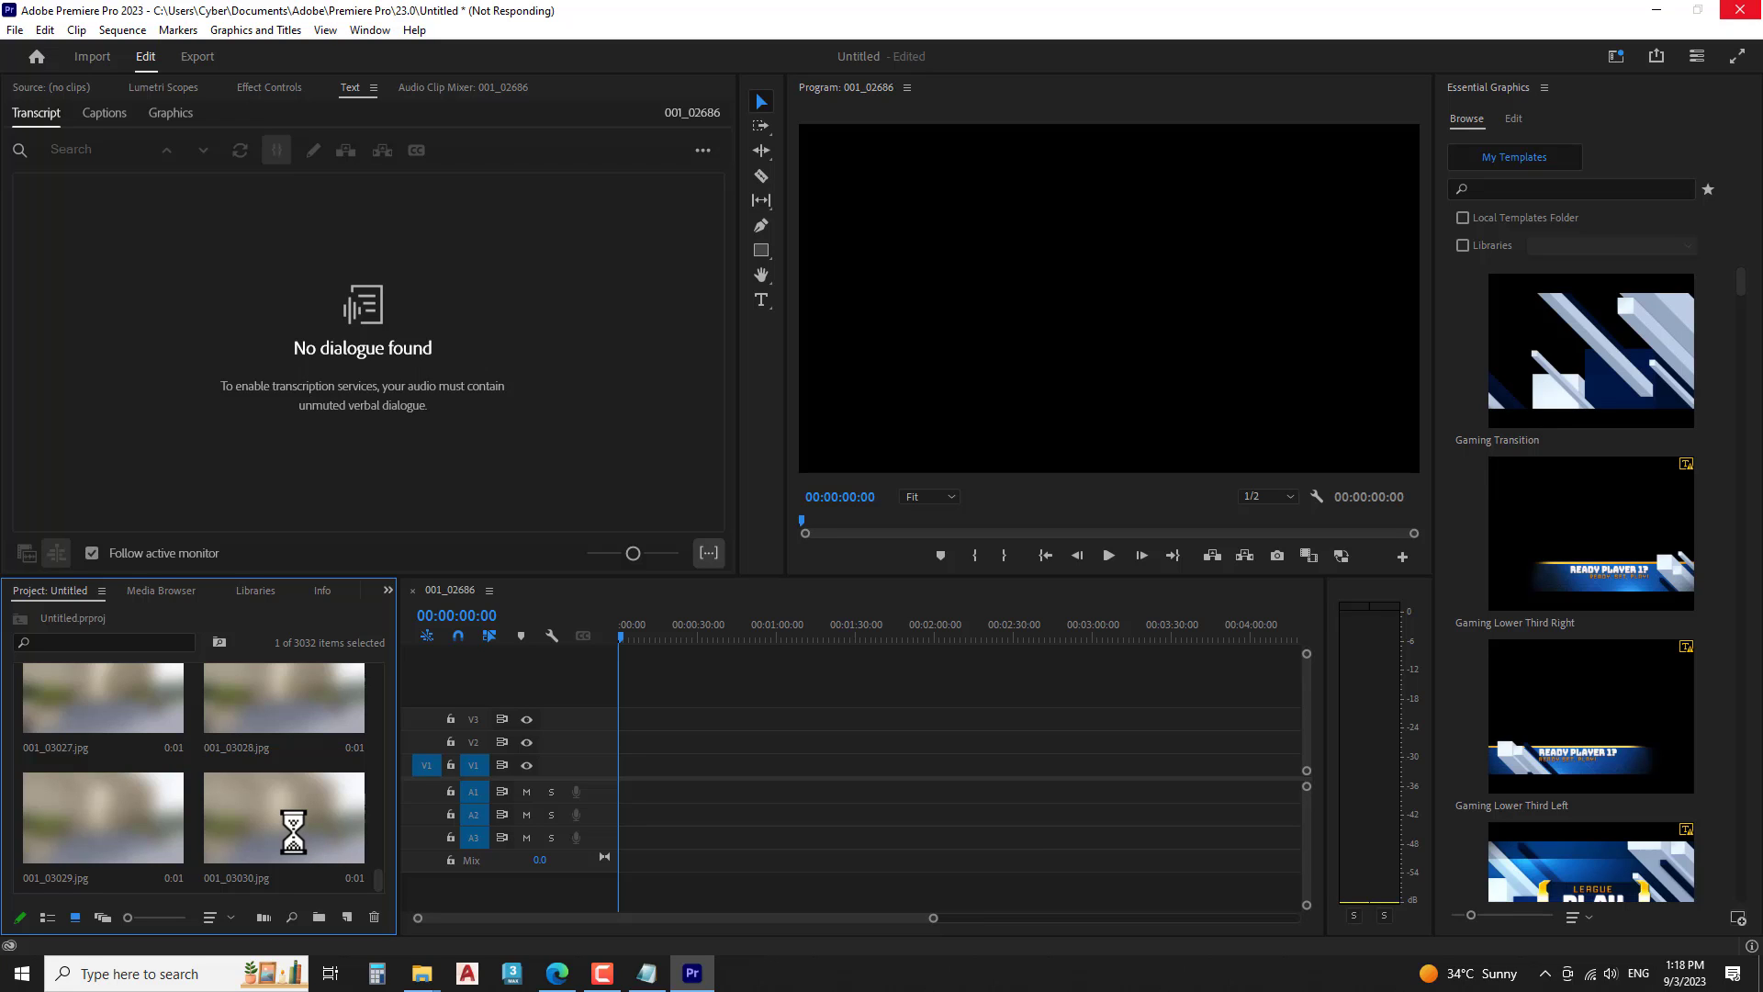
drag(260, 843, 630, 776)
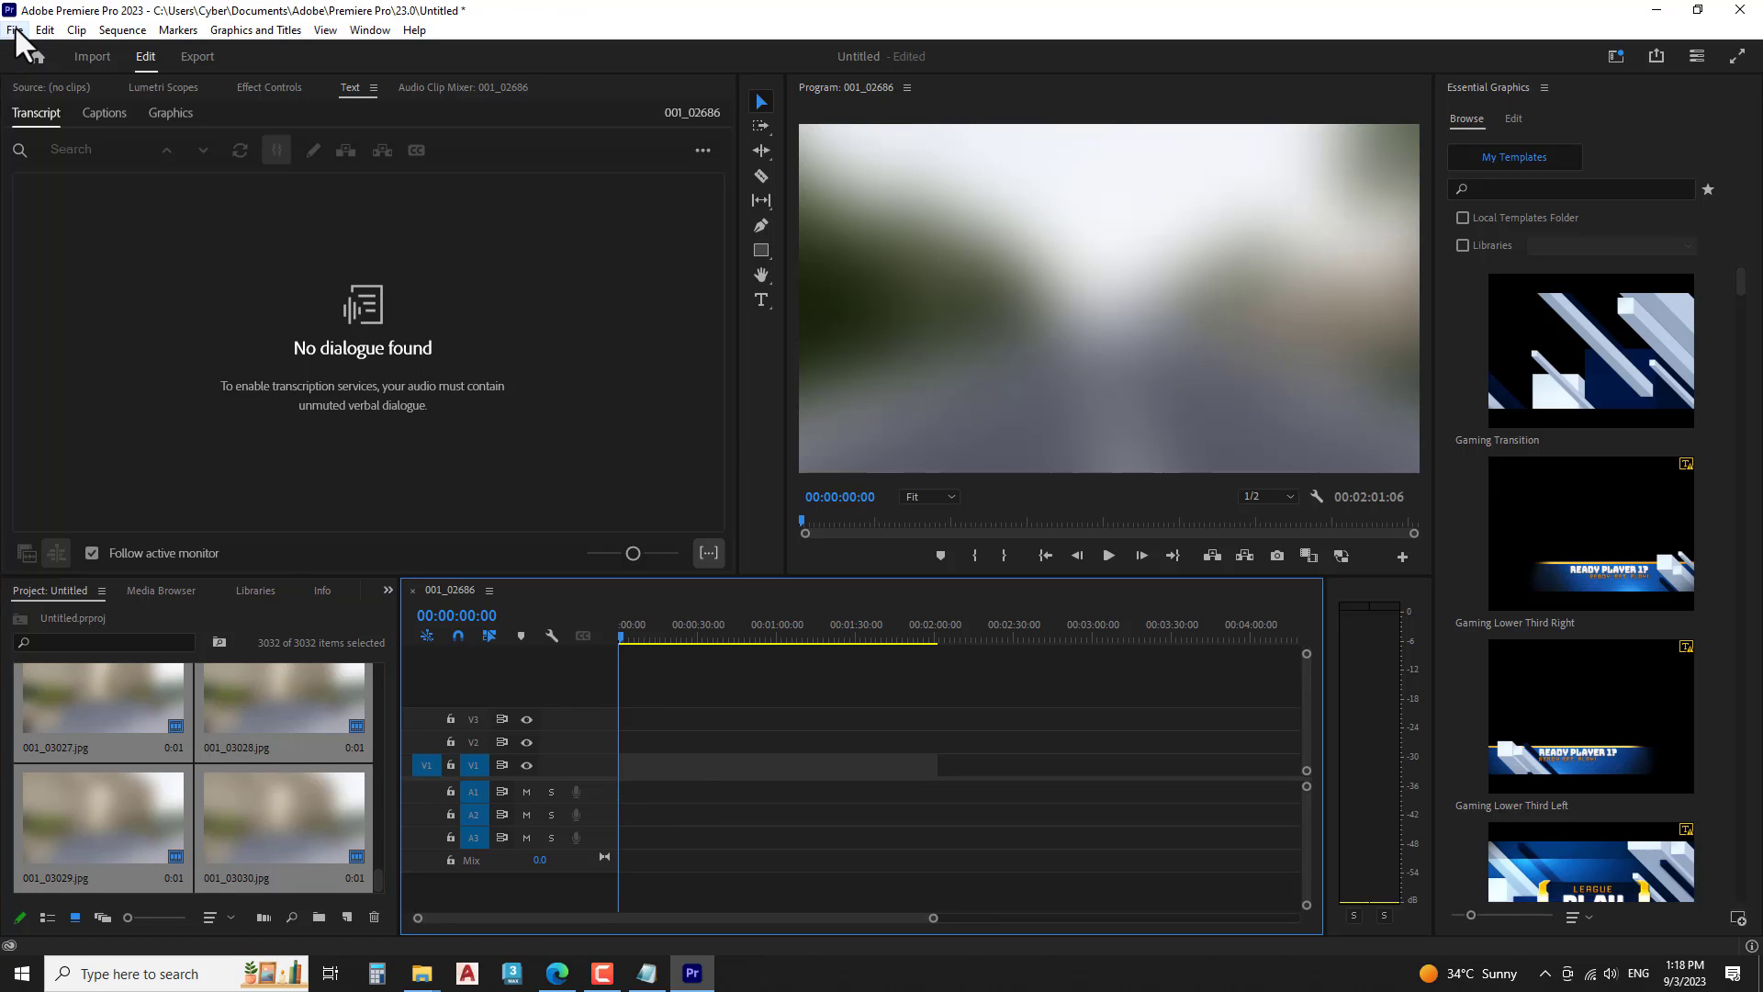
click(15, 30)
- In Export Media, rename the output to 'ANIAMTION UPDATED 1' and start the H.264 encode
mouse_move(119, 553)
click(351, 553)
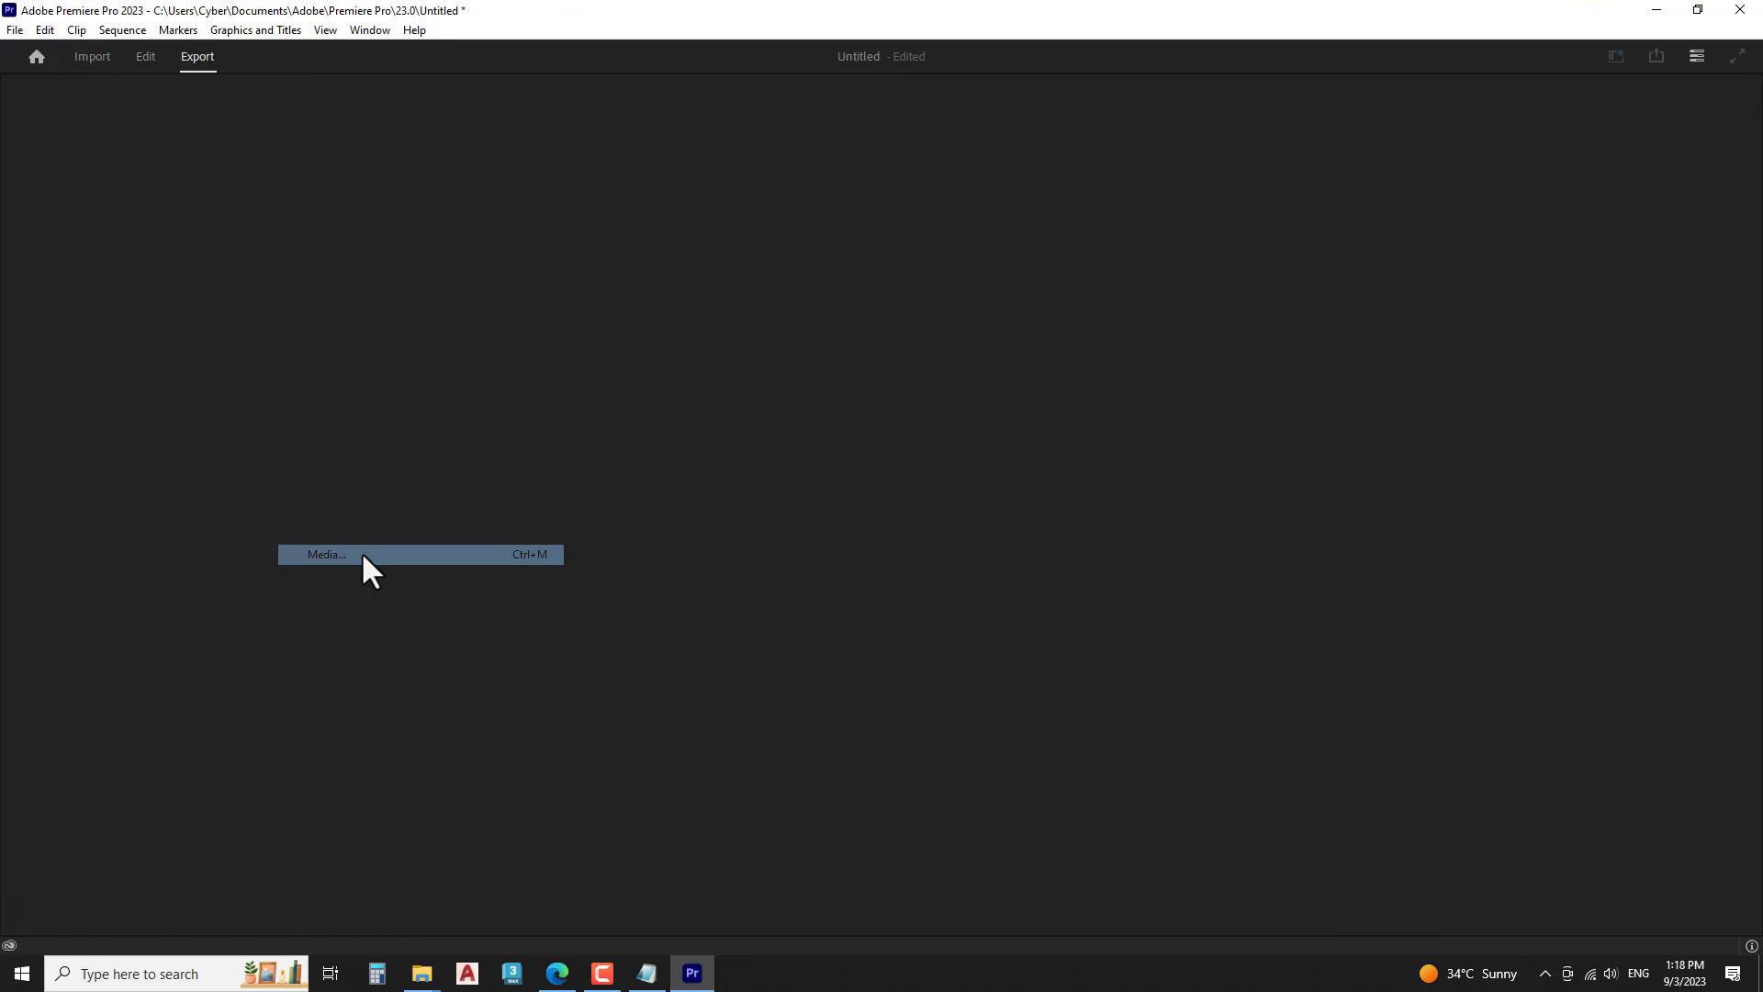
click(571, 142)
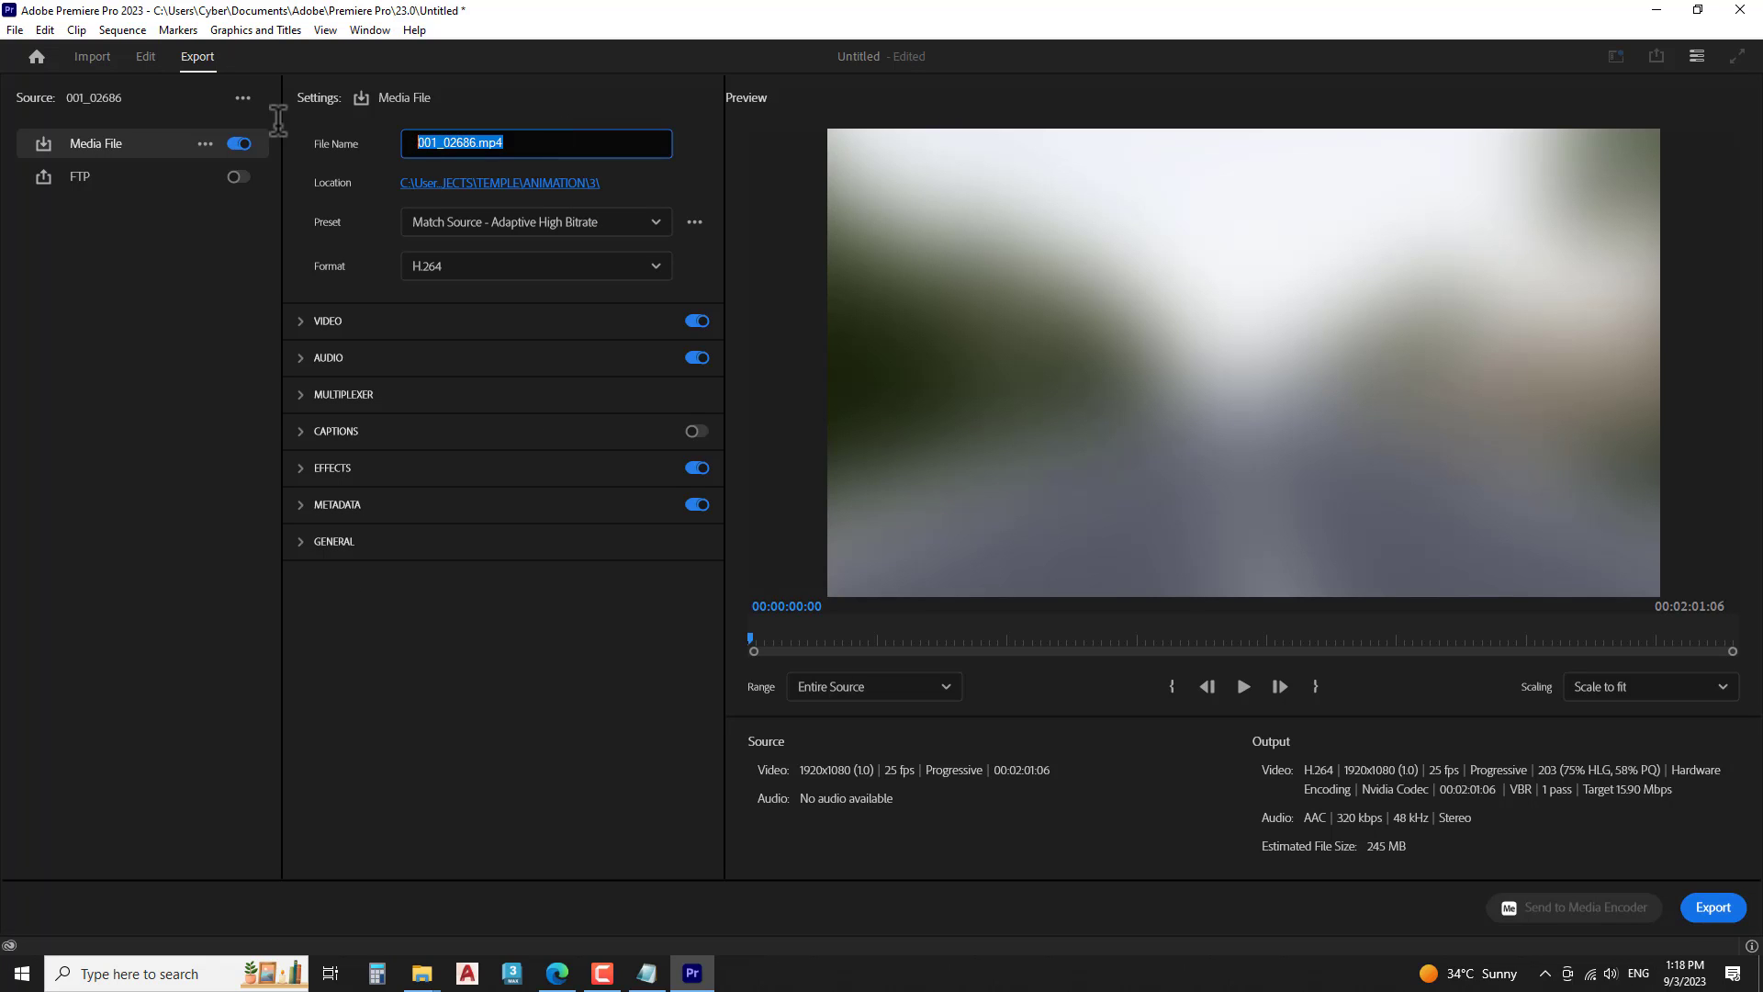
text(ANI)
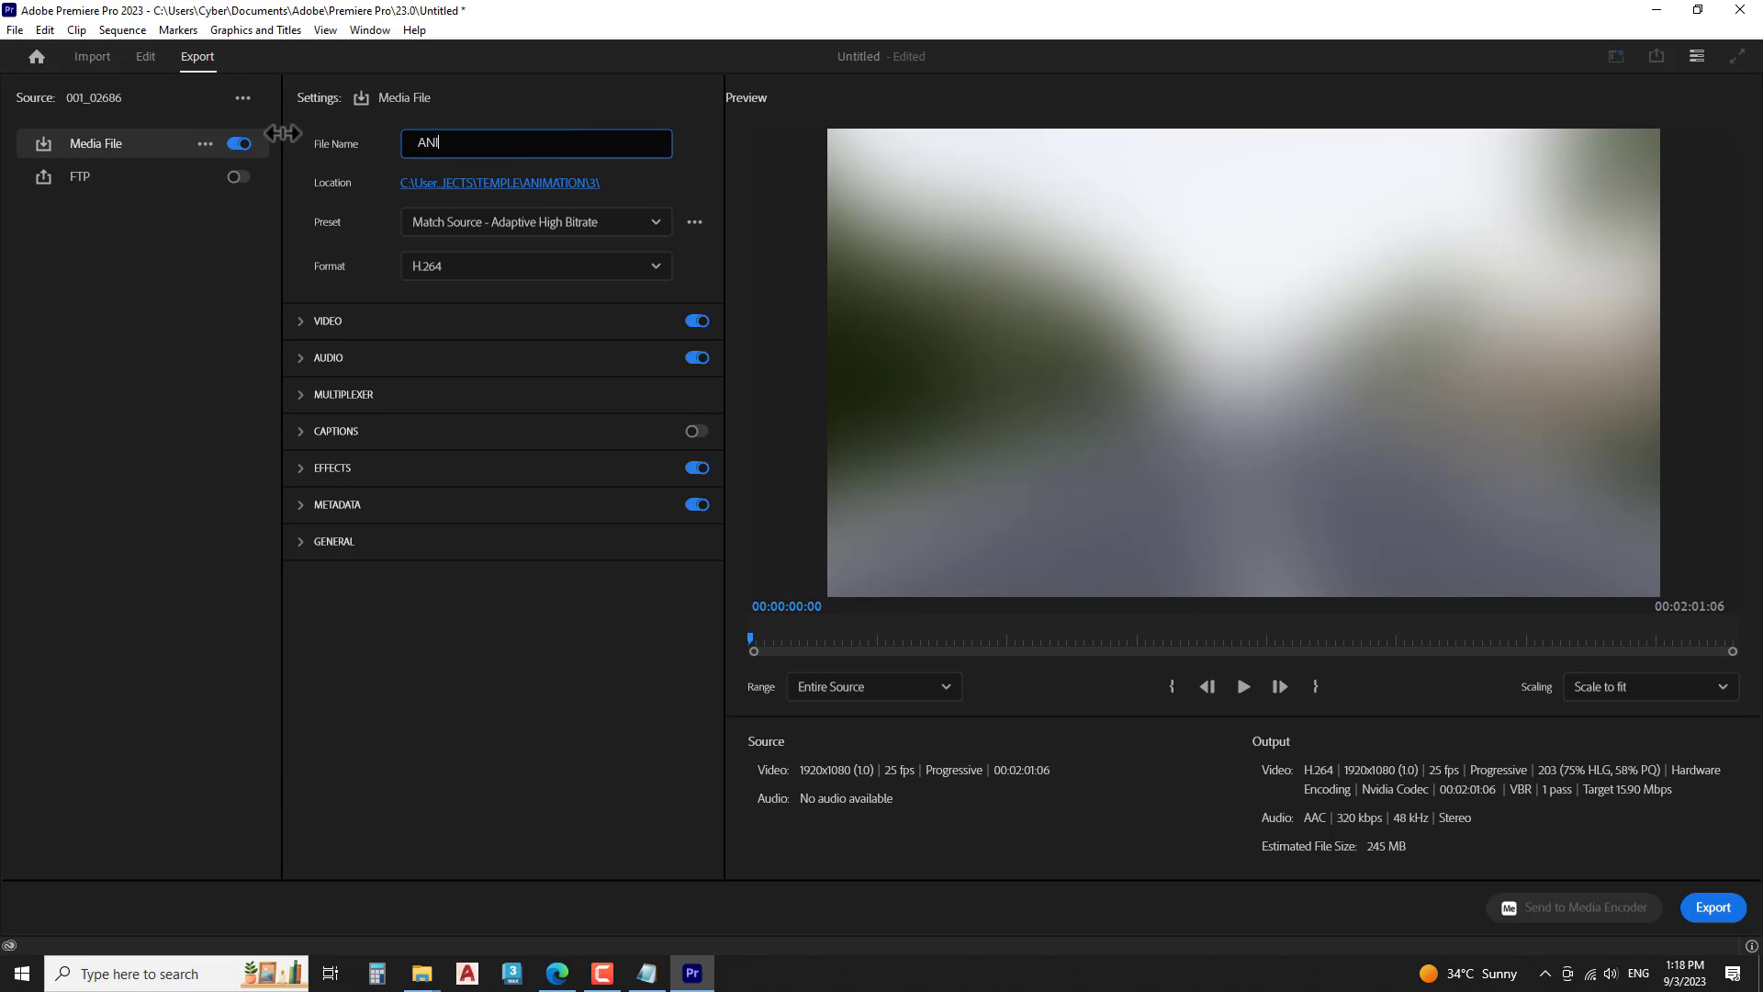
text(AMTION UPDATE)
text(D 1)
key(Return)
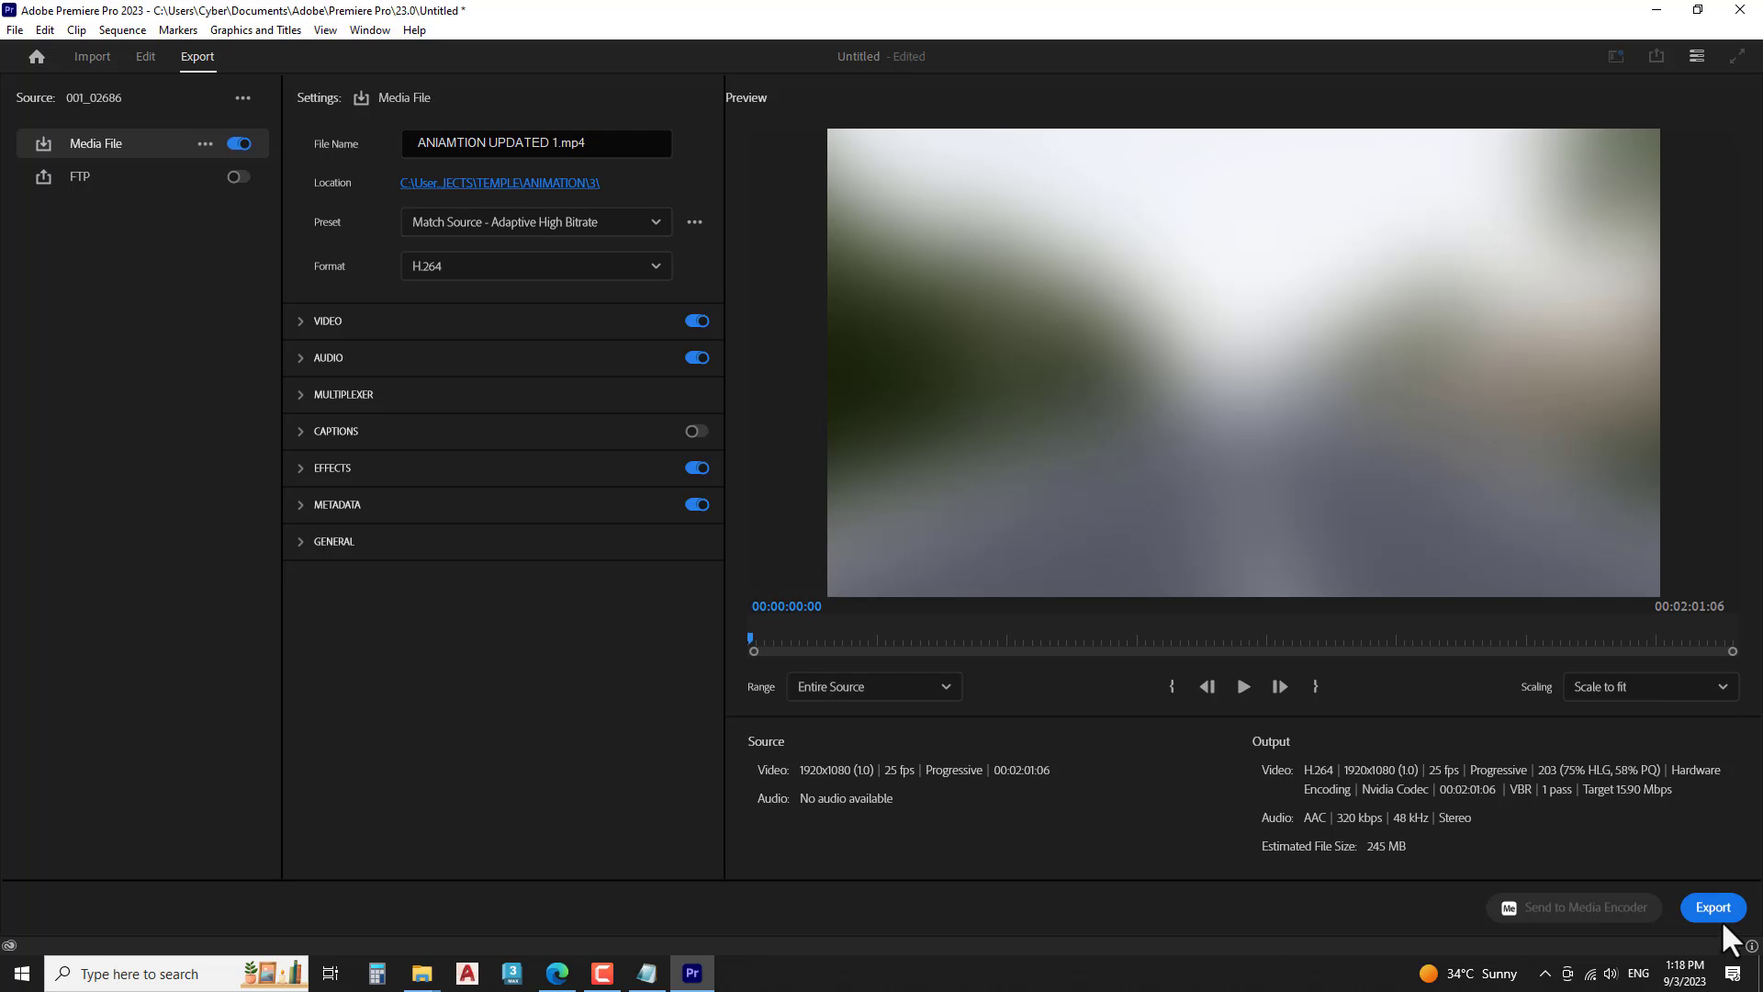
click(1713, 907)
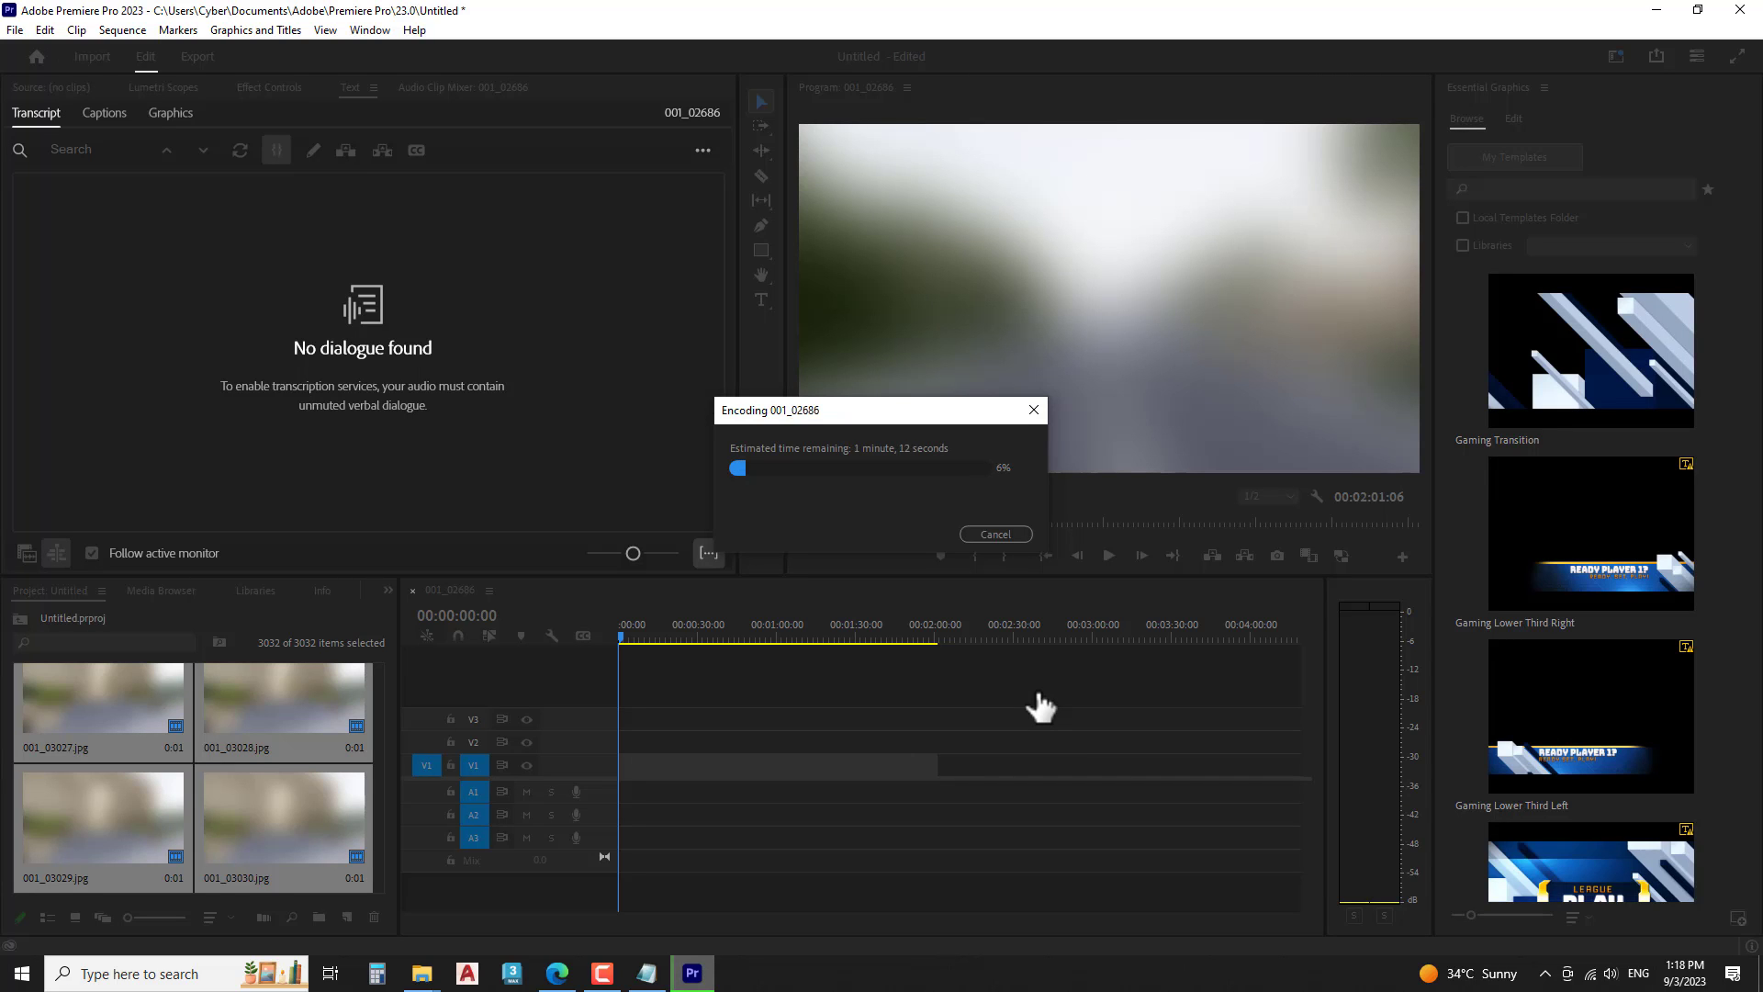
- Add the line 'Solved : SOmethimes we apply this technique' to the notes
click(646, 973)
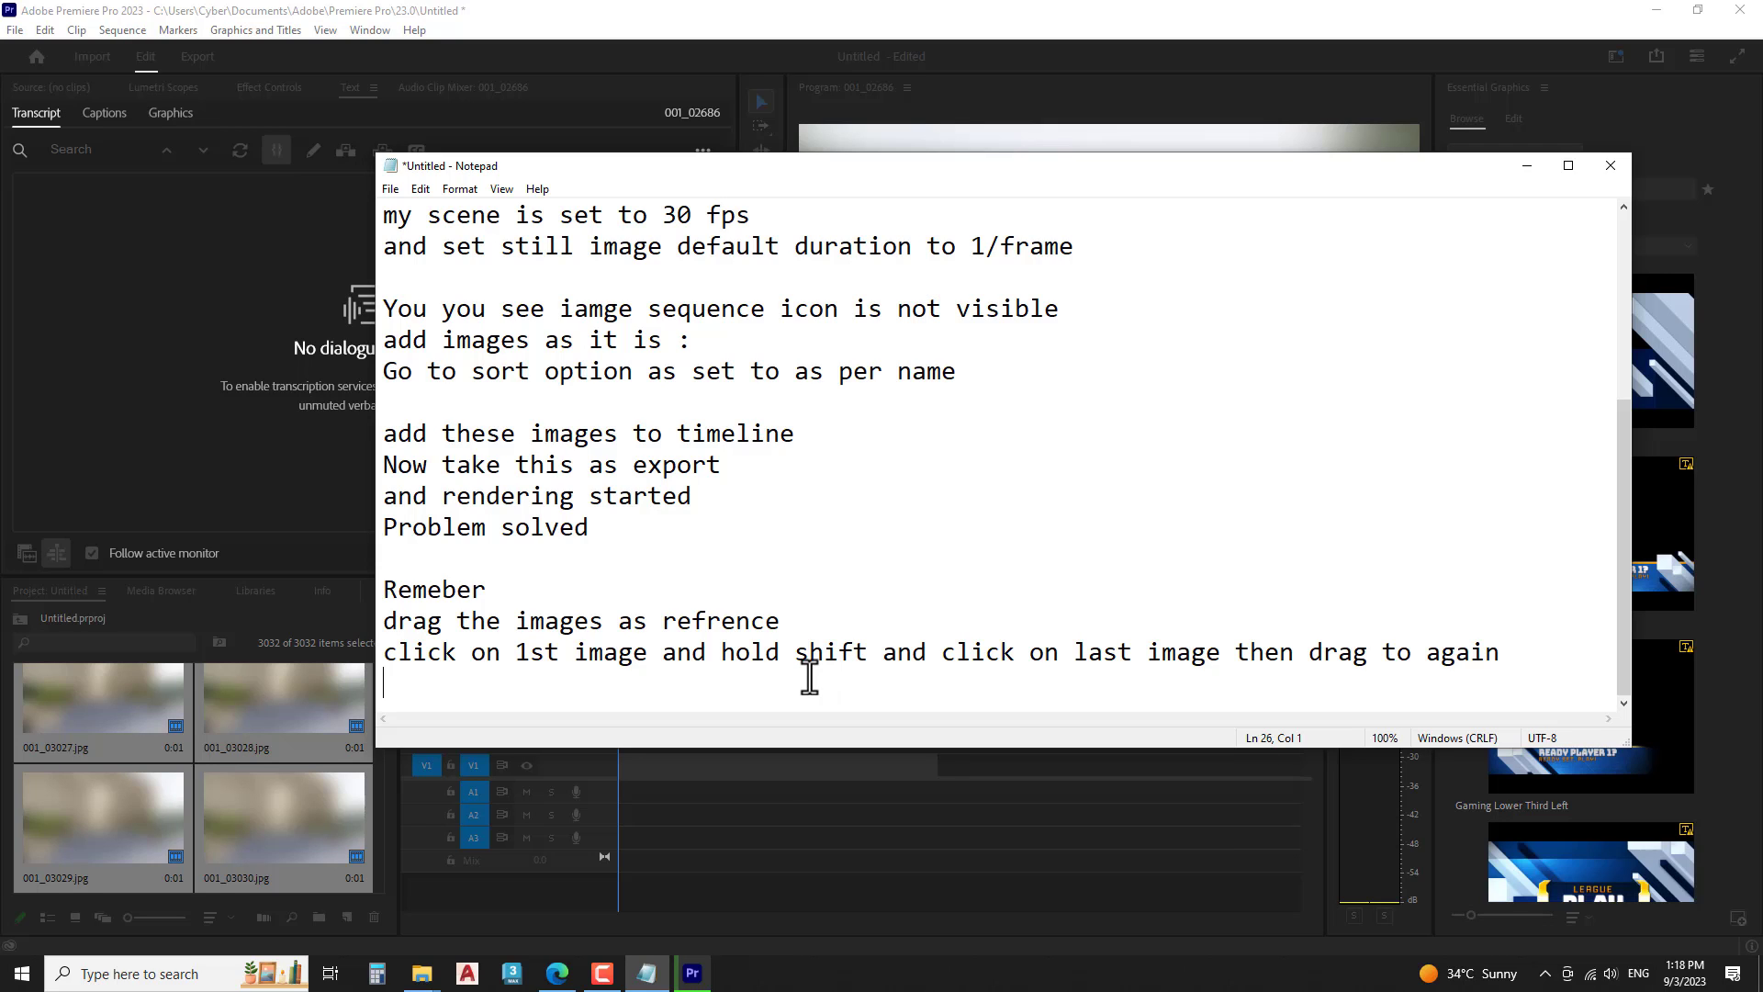
key(Up)
key(Up)
key(Down)
key(Down)
key(Down)
text(sOLVED)
key(BackSpace)
key(BackSpace)
key(BackSpace)
key(BackSpace)
key(BackSpace)
key(BackSpace)
text(Solve)
text(d :)
click(1518, 168)
text(SOmethi)
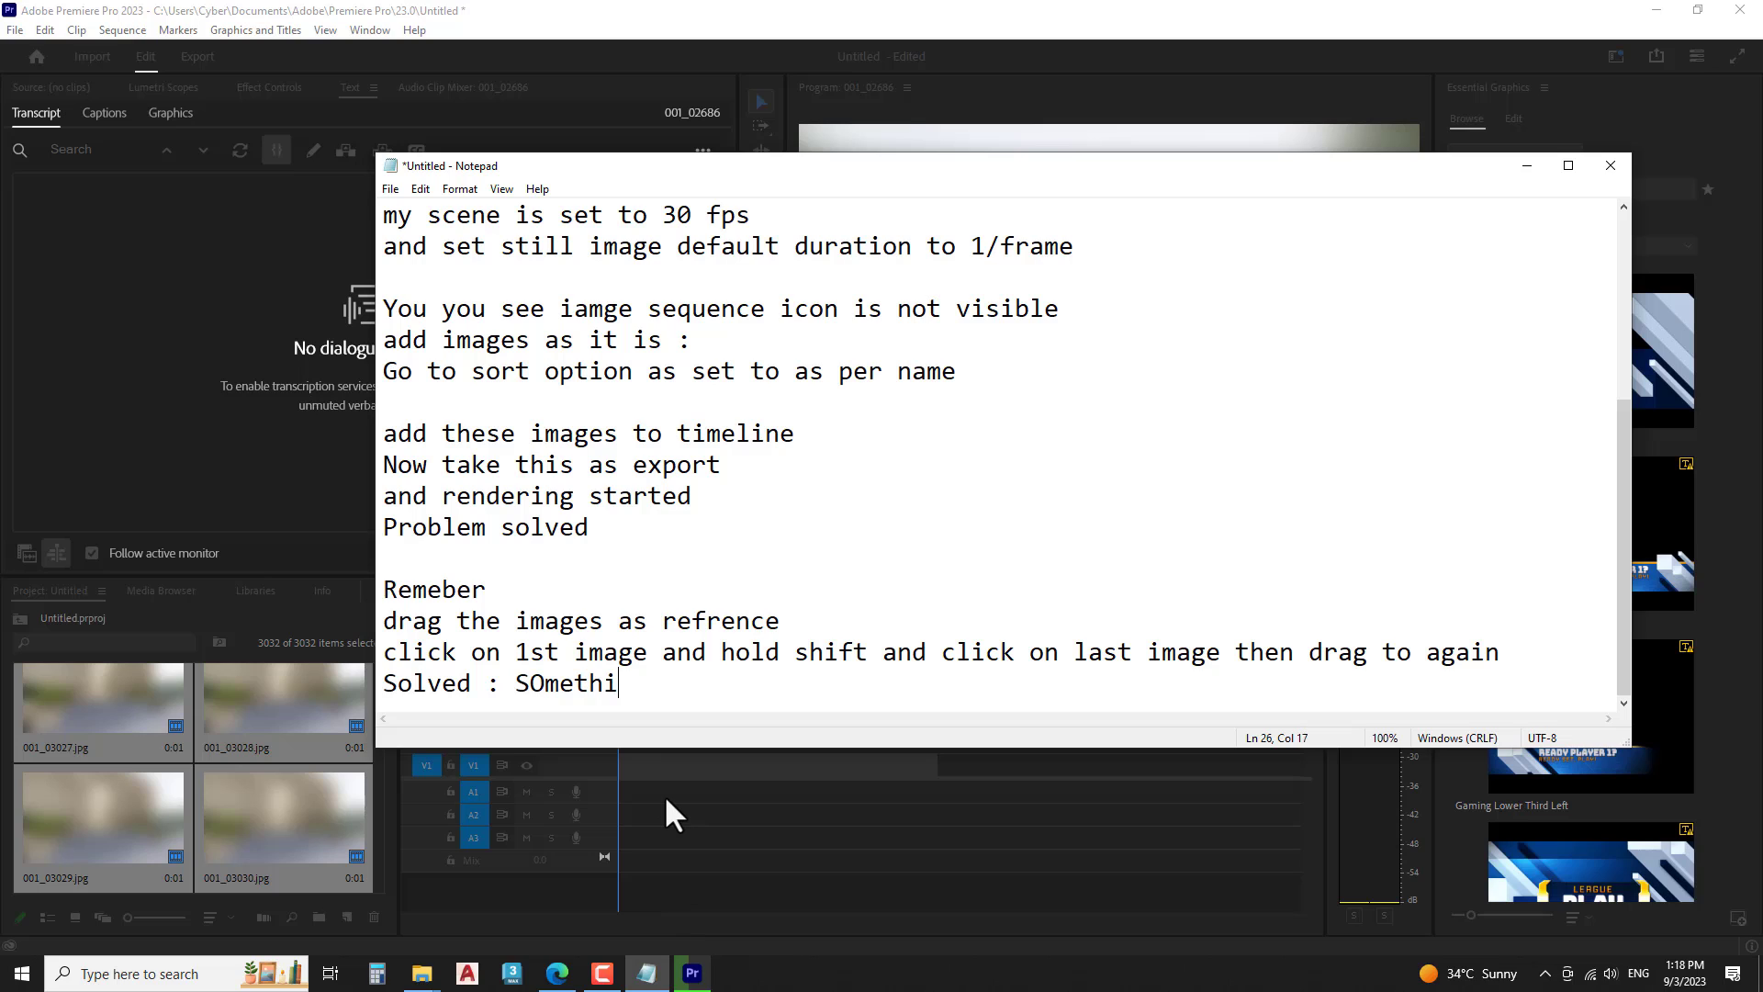
text(mes we appl)
text(y this techn)
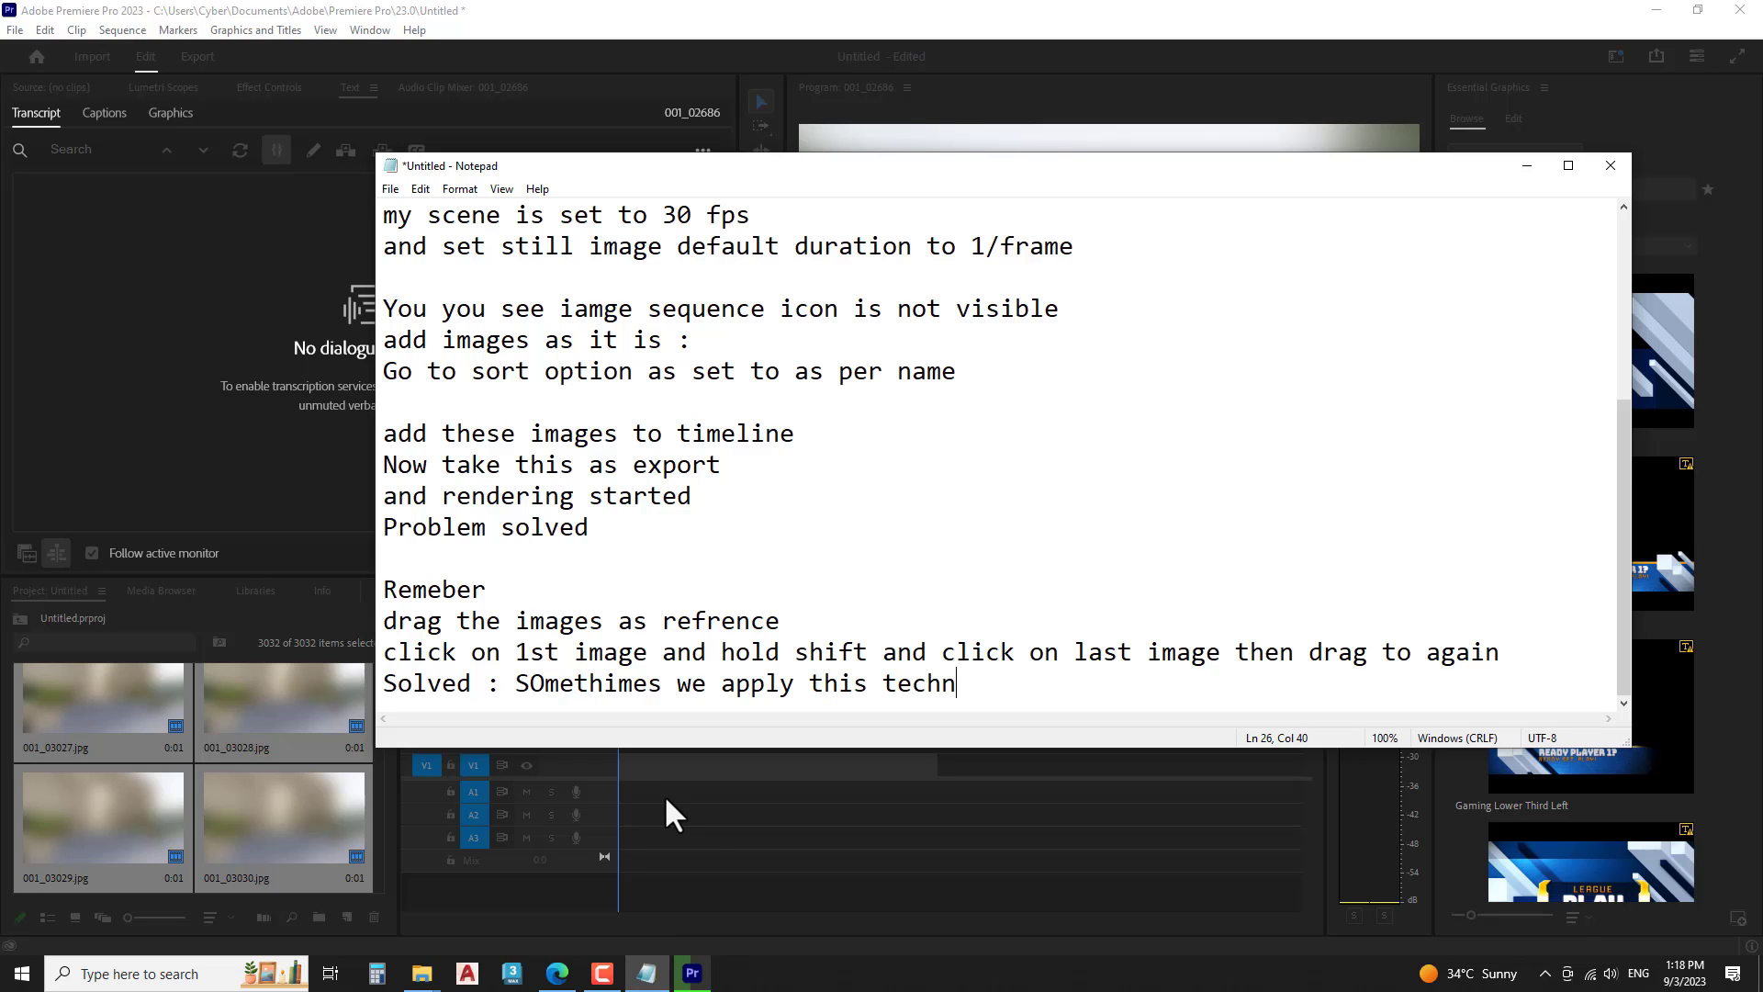
text(ique)
- Once the export succeeds, minimize Premiere and bring up the folder holding the video
click(1527, 166)
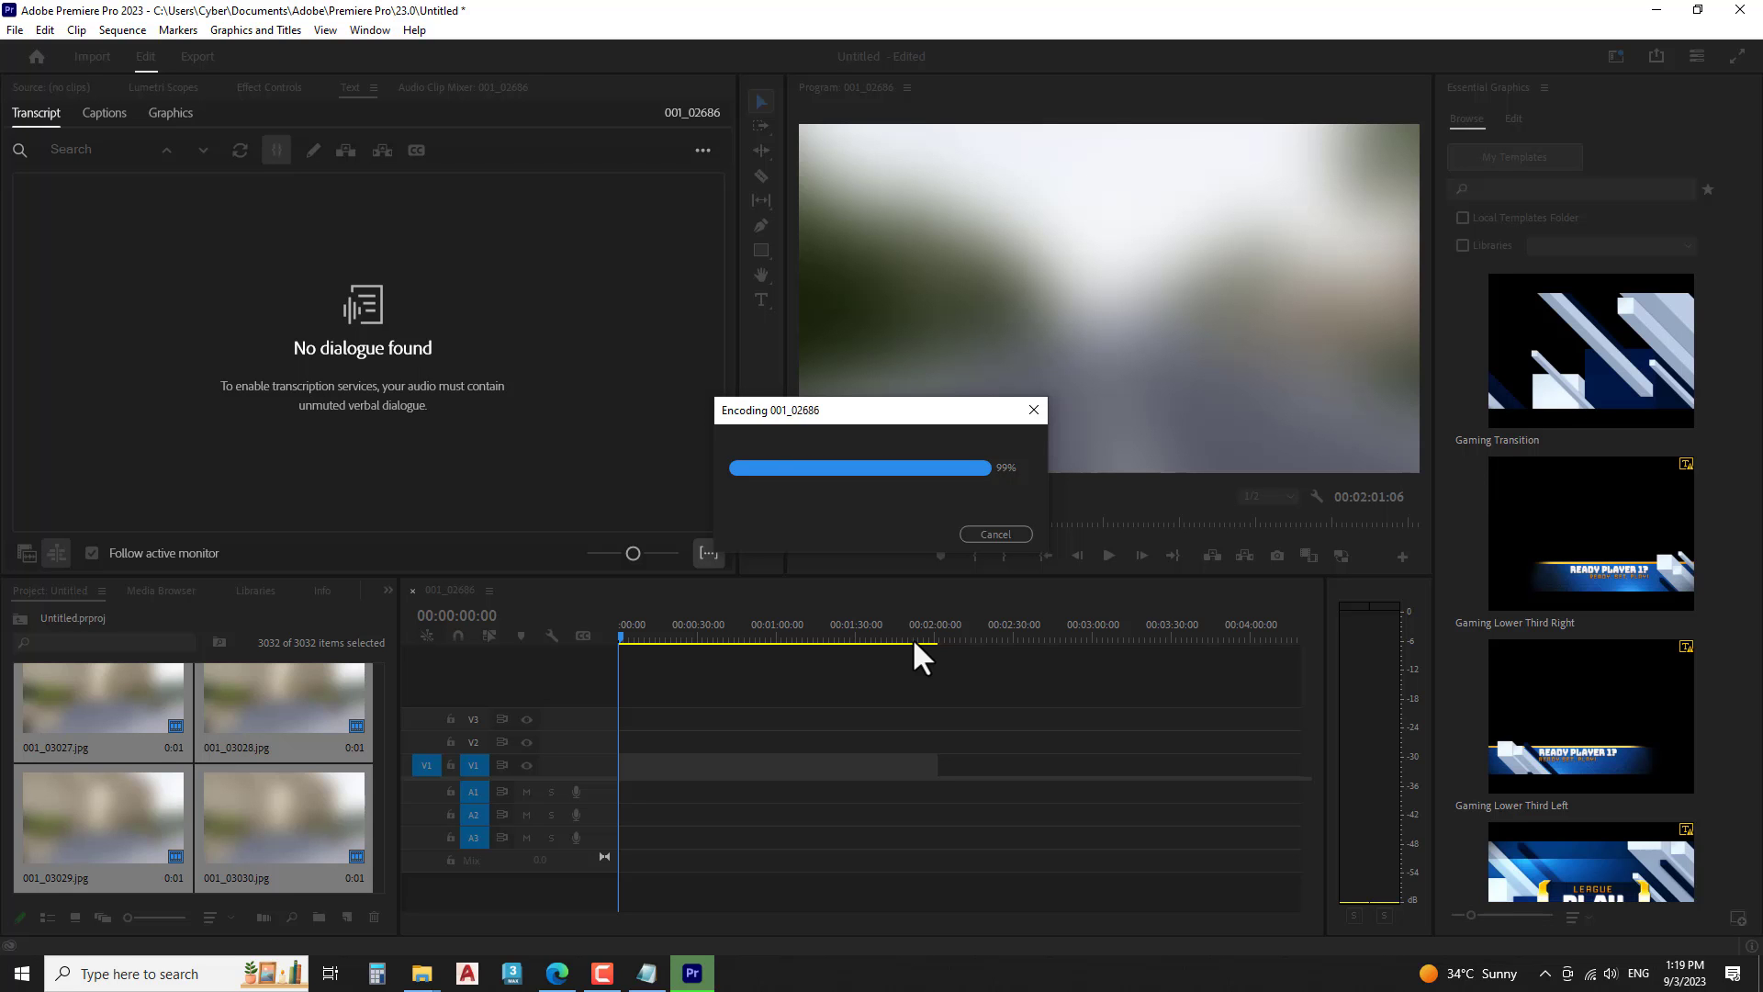
click(1656, 9)
mouse_move(425, 971)
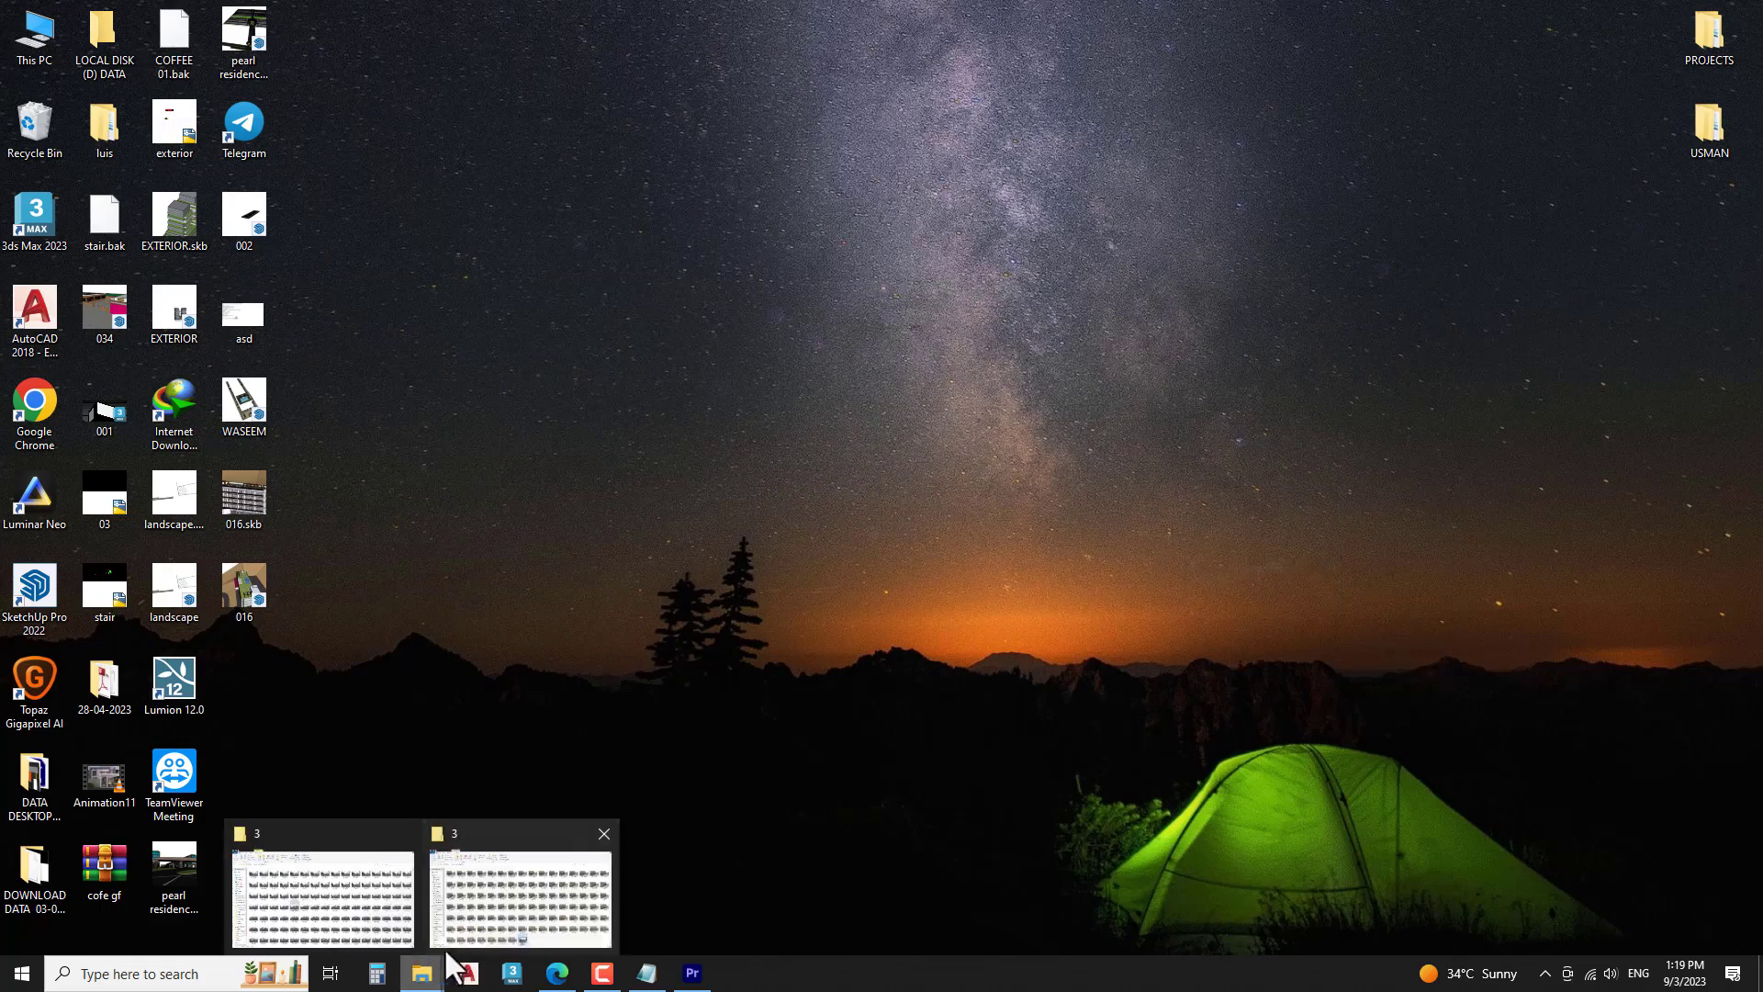
click(454, 935)
- Play ANIAMTION UPDATED 1.mp4 in VLC, jumping through the temple and corridor scenes to 1:36
double_click(918, 876)
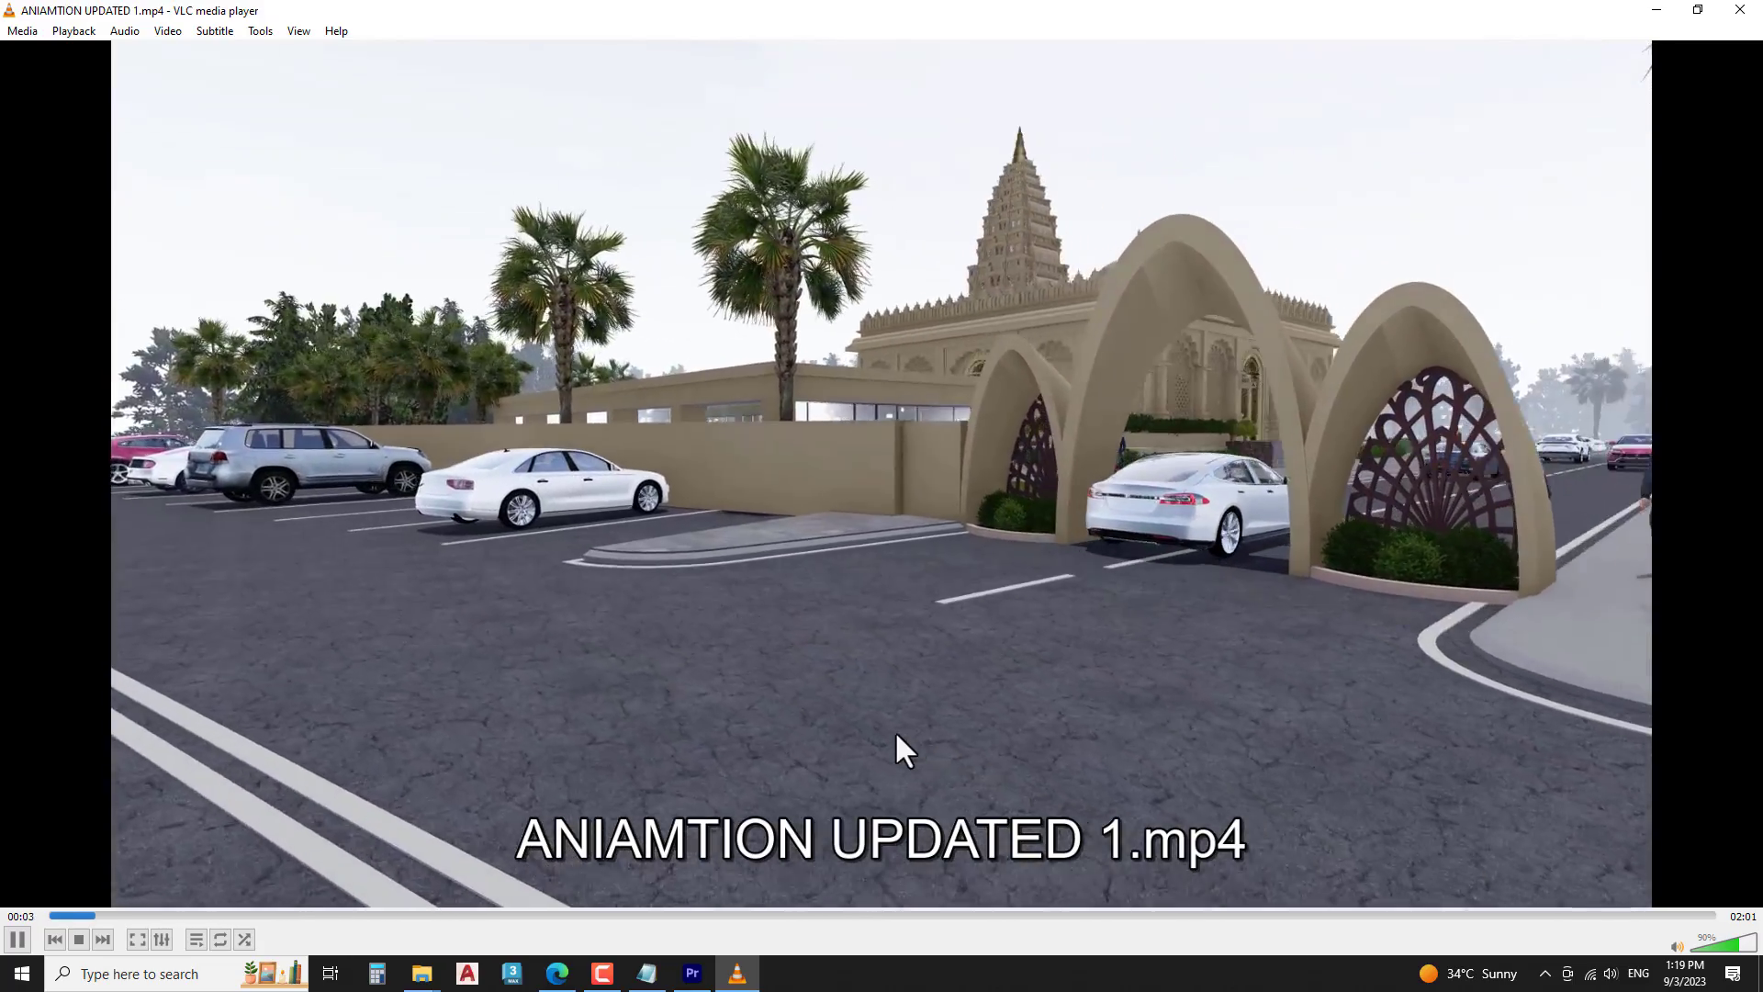
click(261, 918)
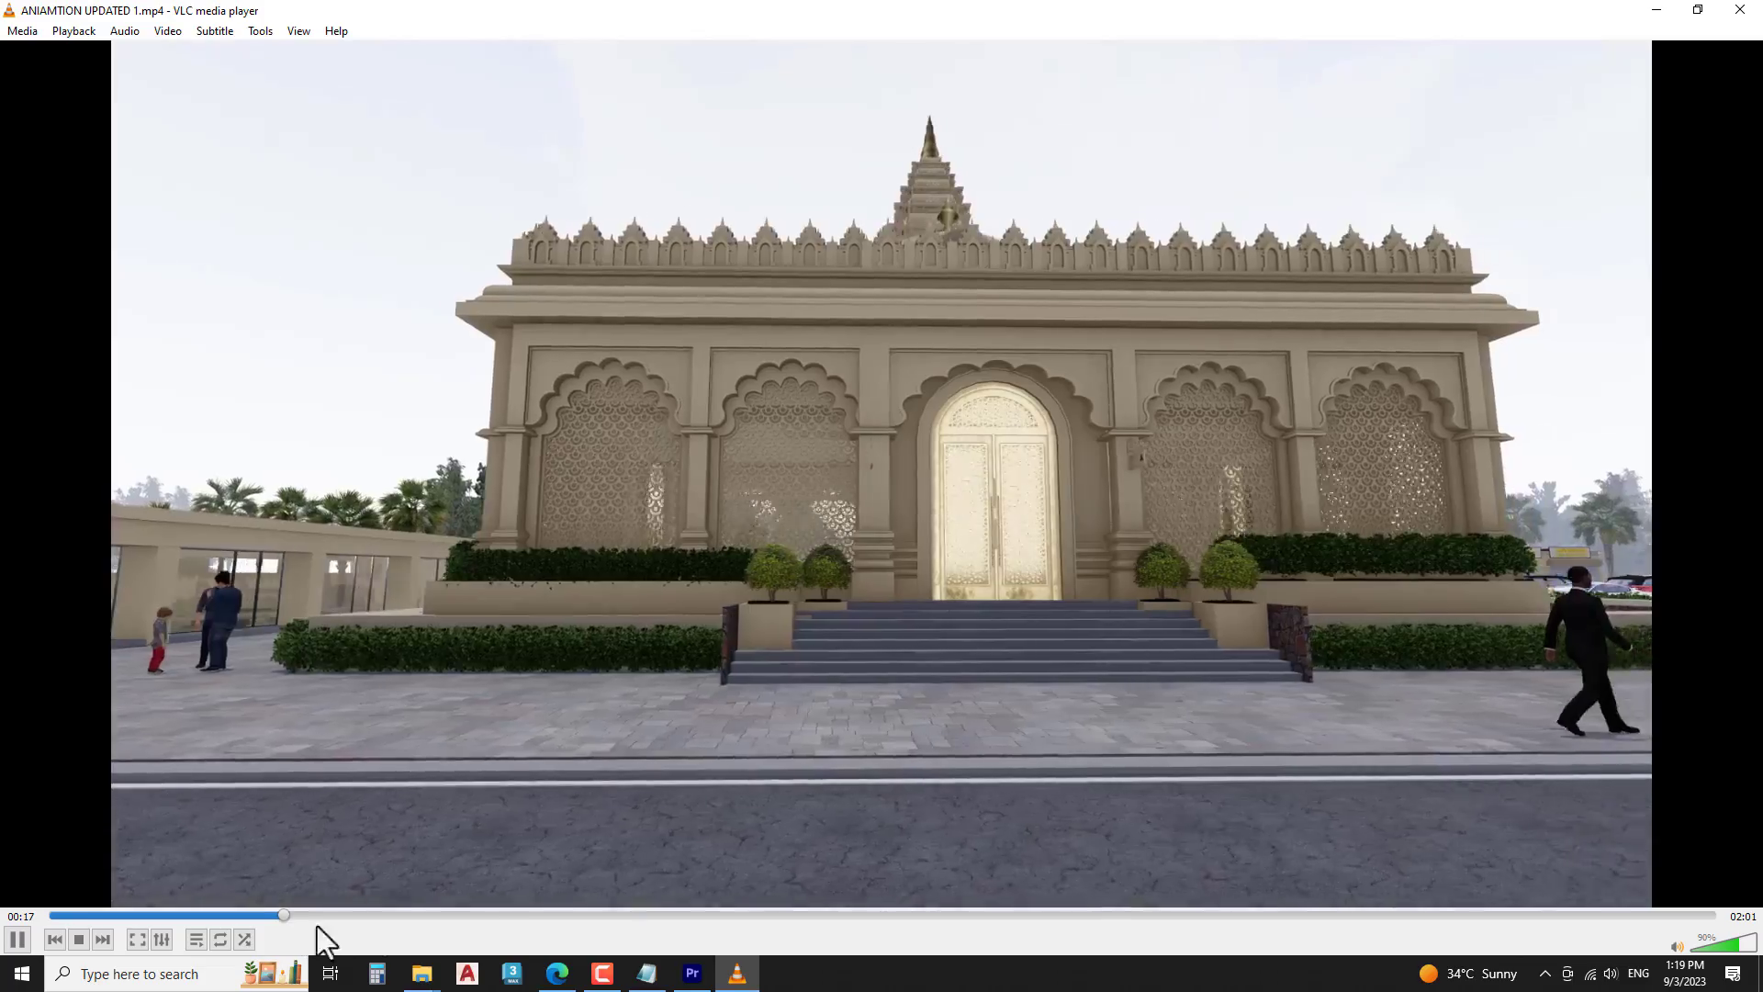
click(507, 918)
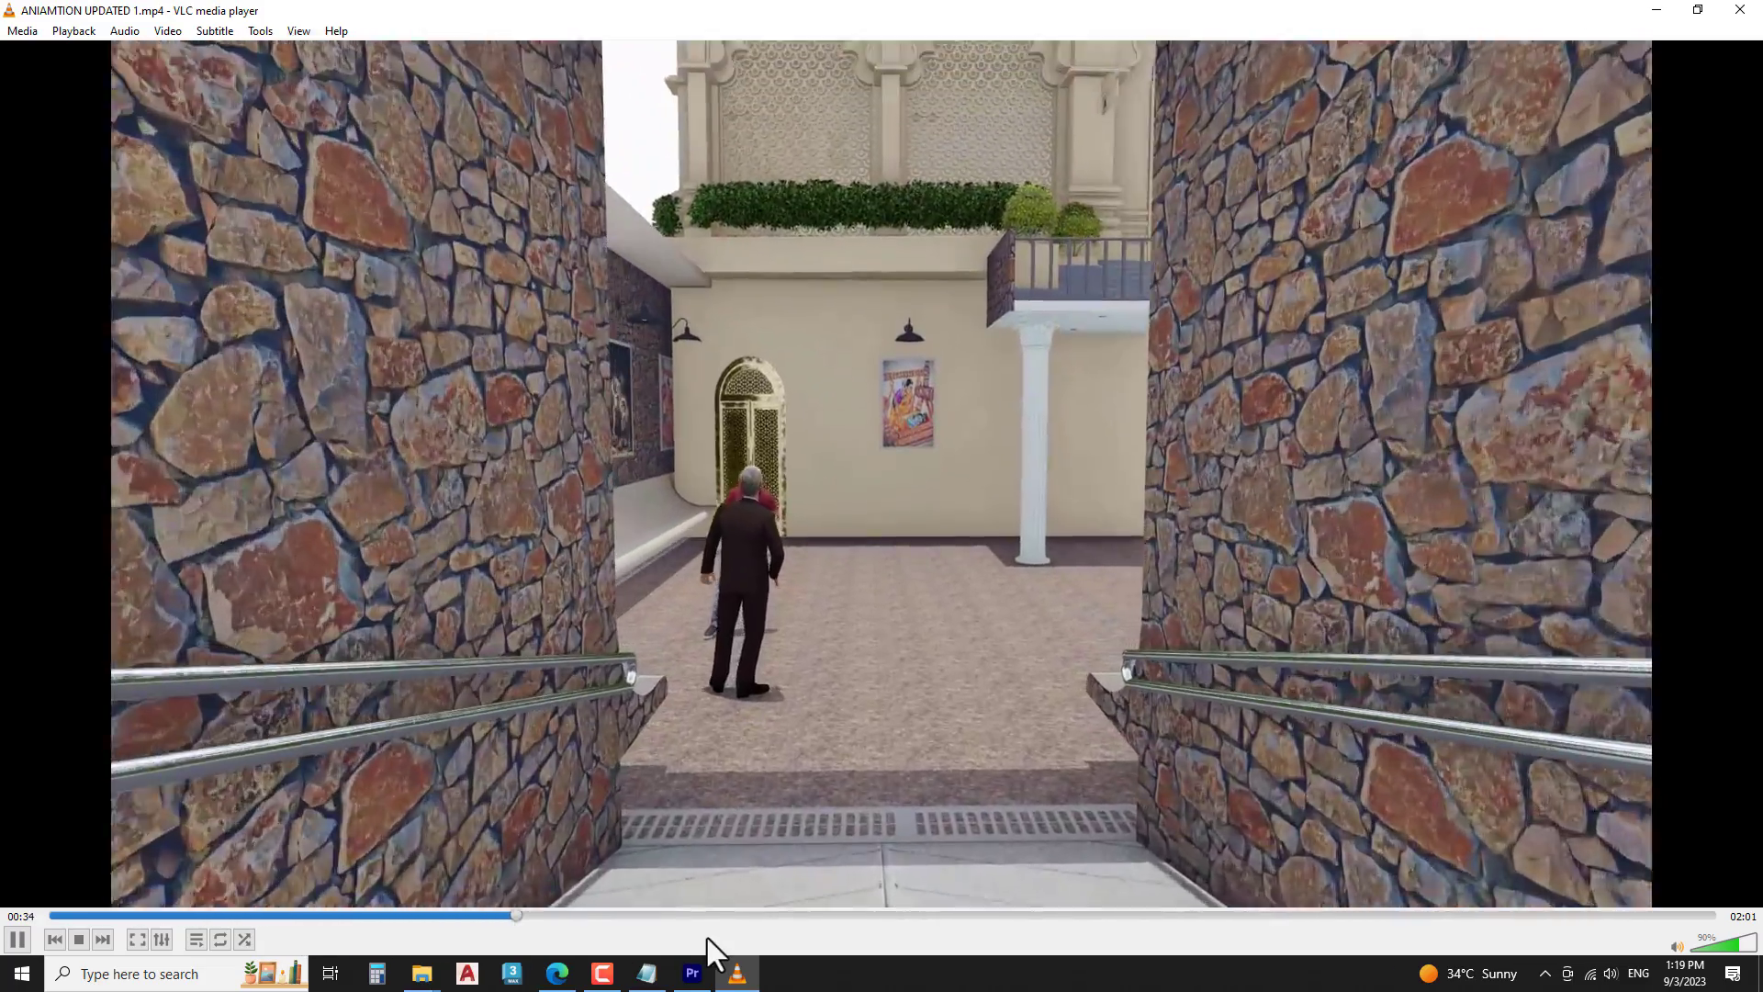
click(707, 916)
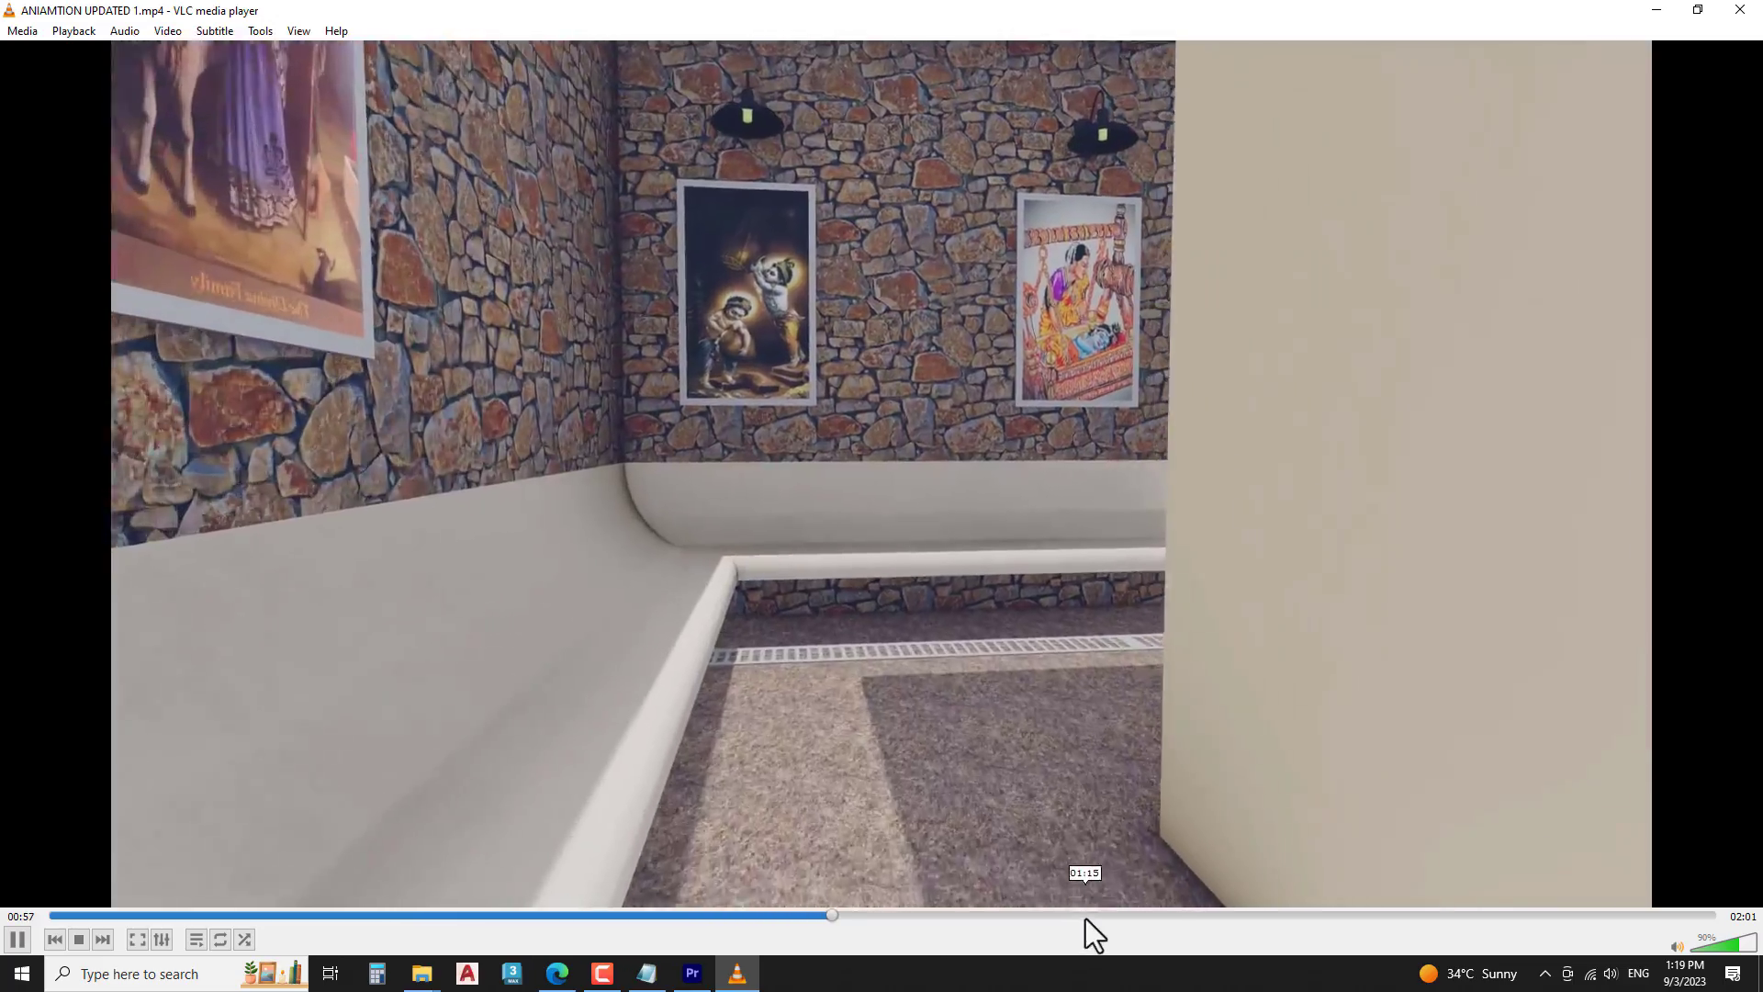
click(1085, 916)
click(1370, 917)
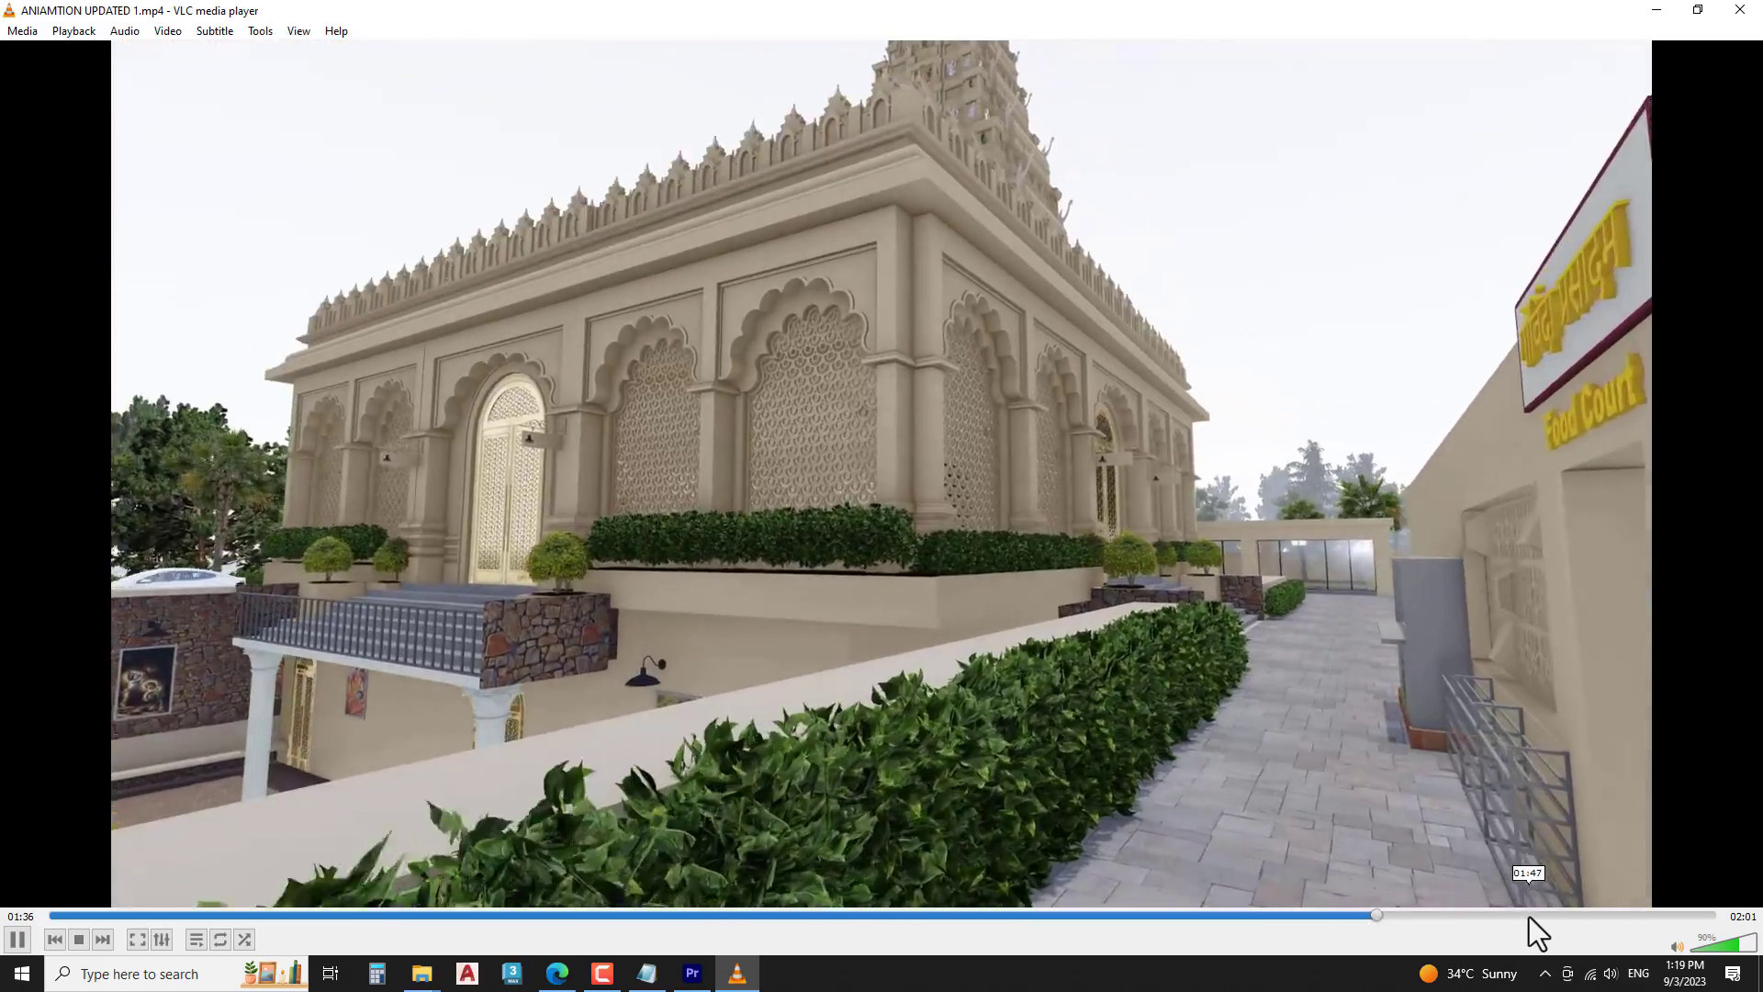